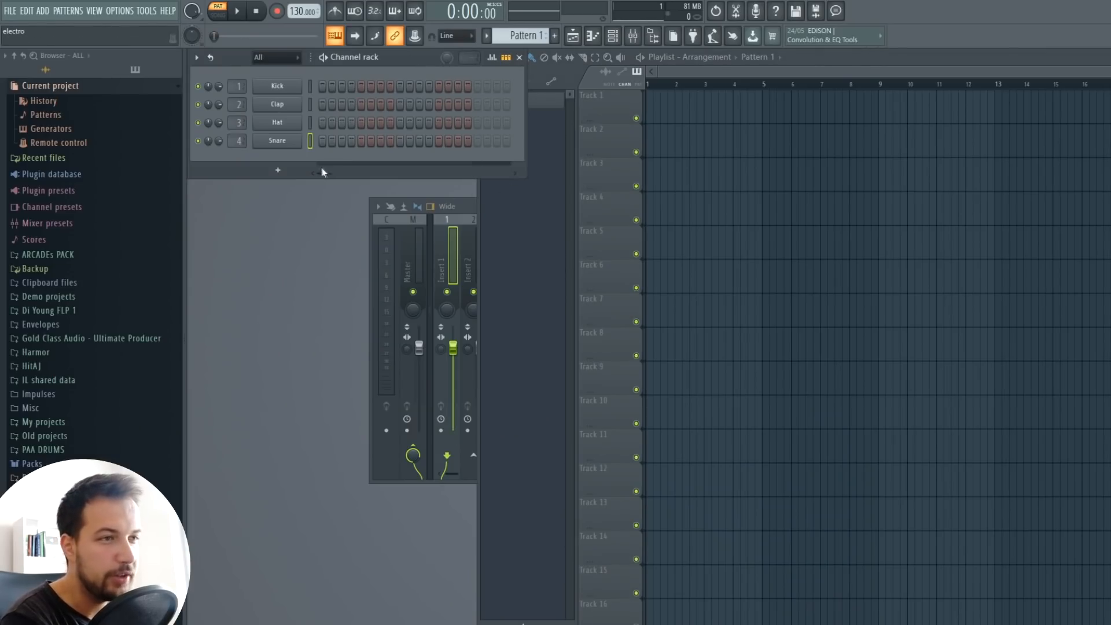
# Add a Serum channel from the installed generators and step its presets from BASS - Benefactor to BASS - Dirty Saw
pyautogui.click(136, 70)
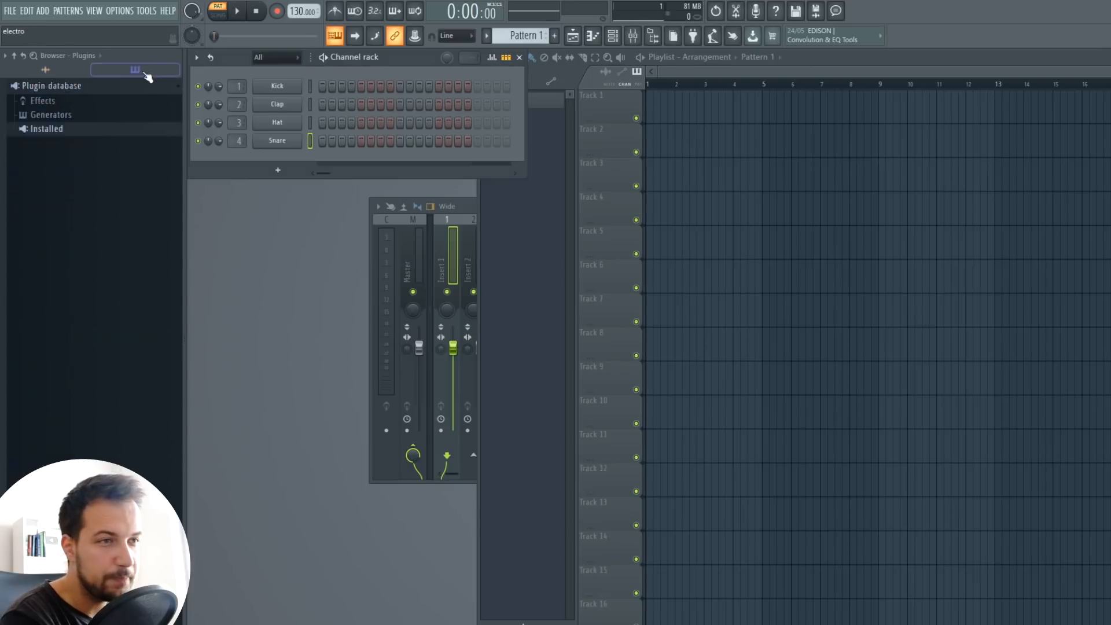
pyautogui.moveTo(62, 374); pyautogui.dragTo(271, 158)
pyautogui.click(591, 123)
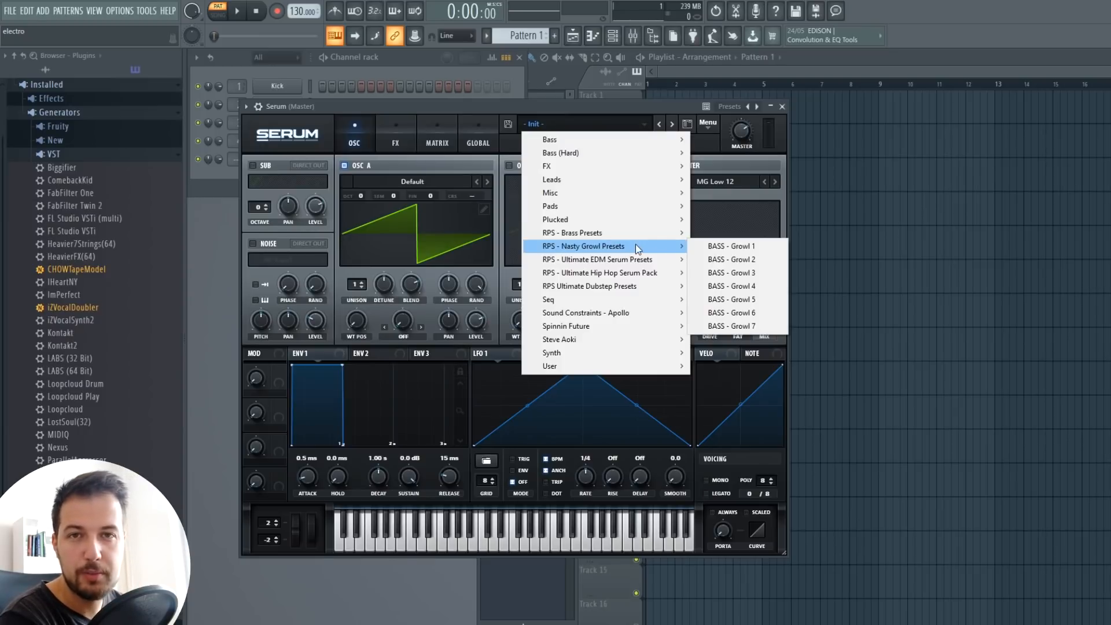
pyautogui.moveTo(597, 260)
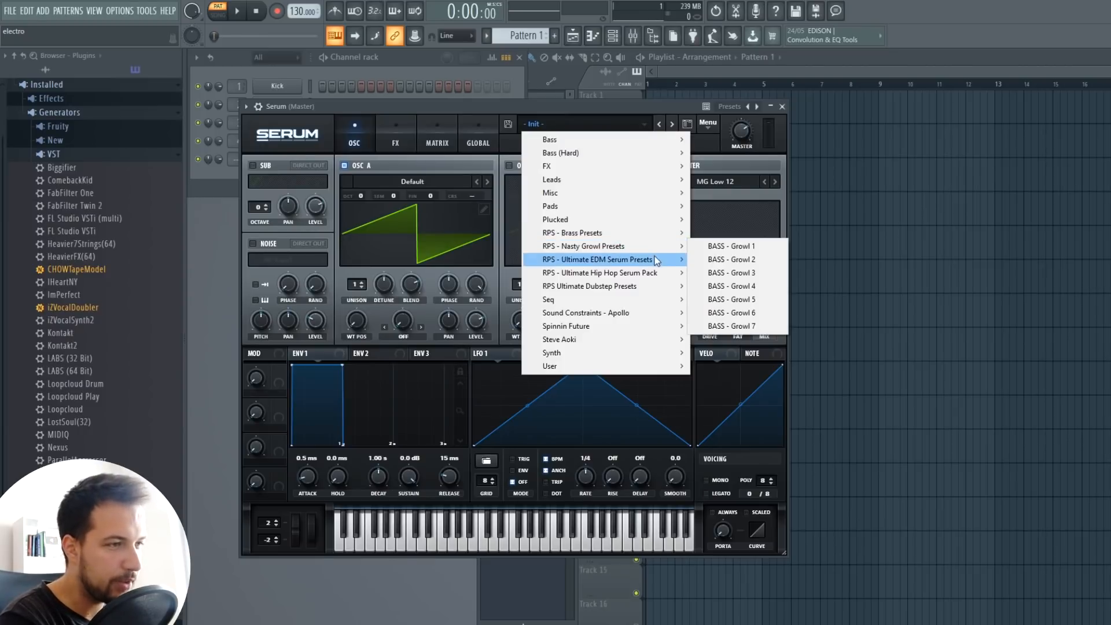
pyautogui.click(730, 339)
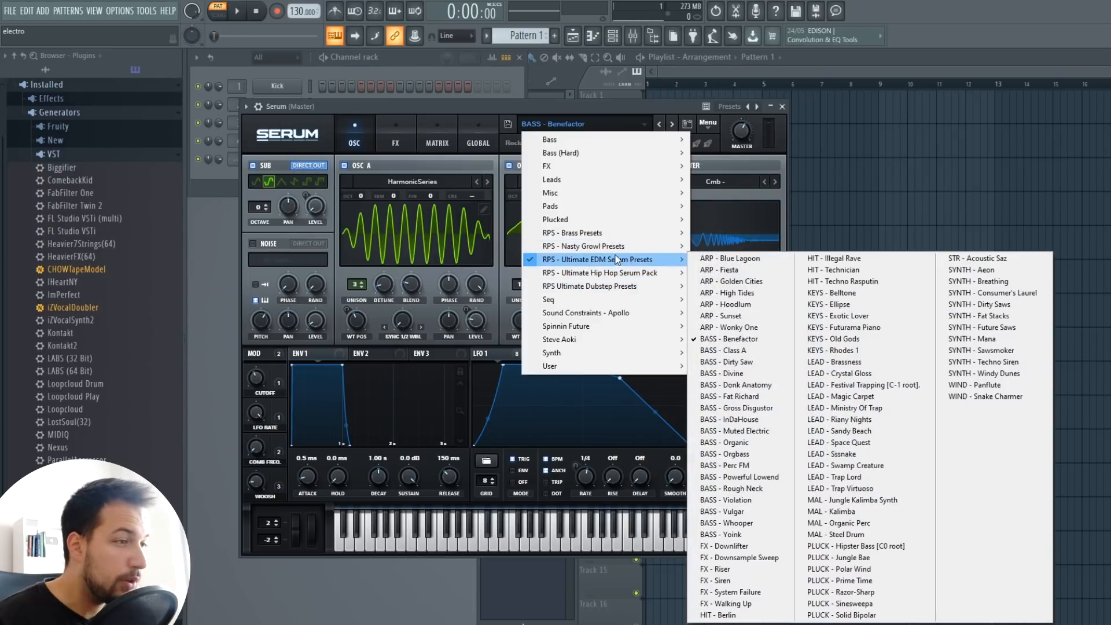
pyautogui.click(611, 104)
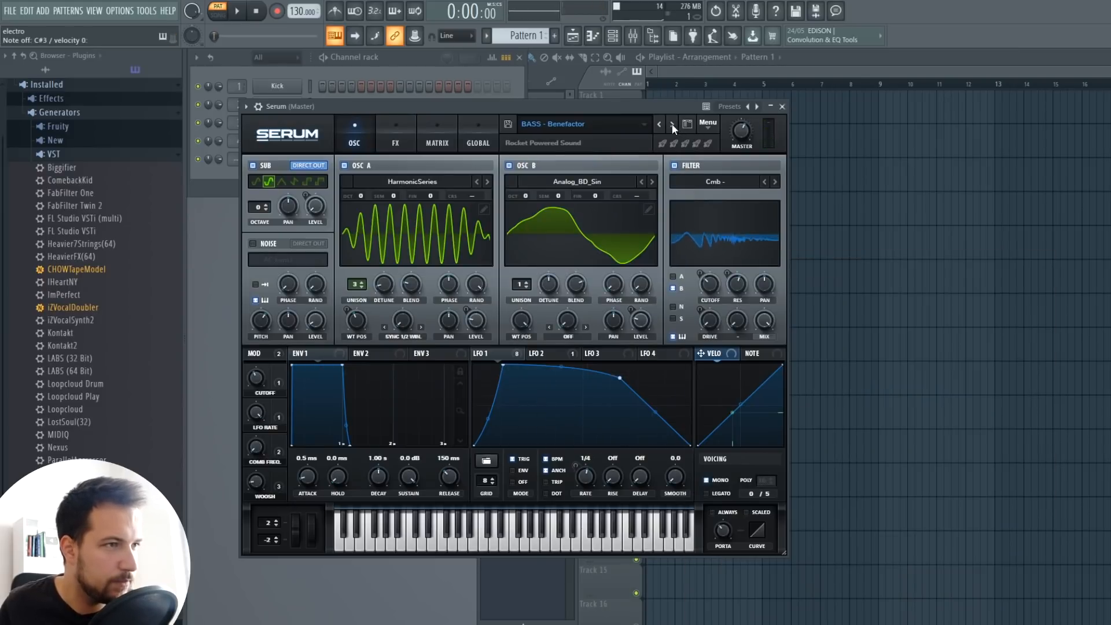
pyautogui.click(672, 125)
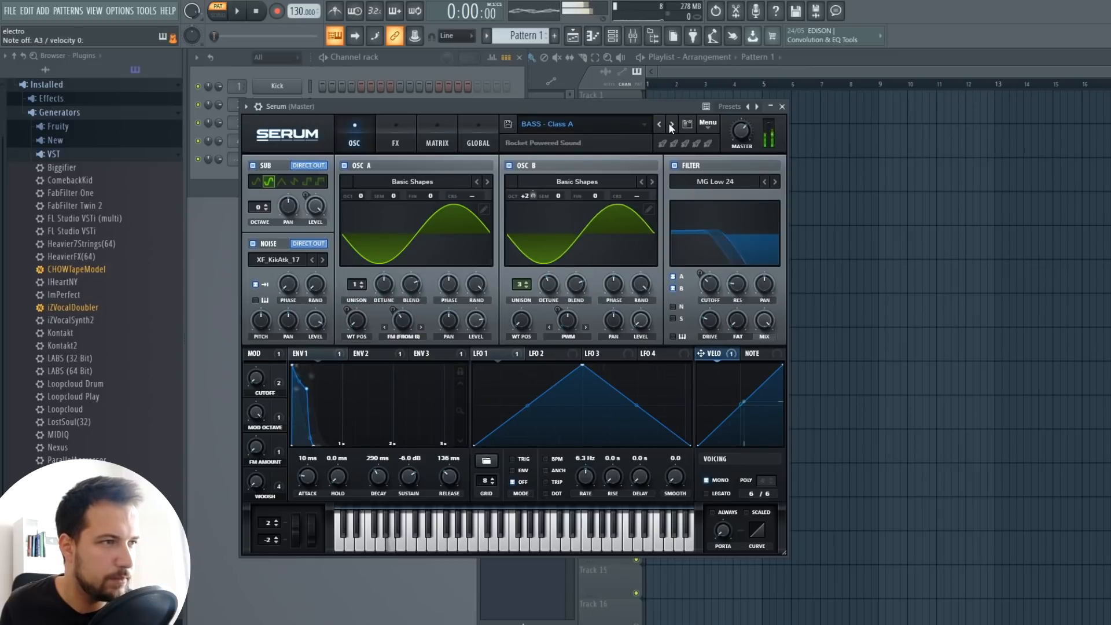
pyautogui.click(670, 124)
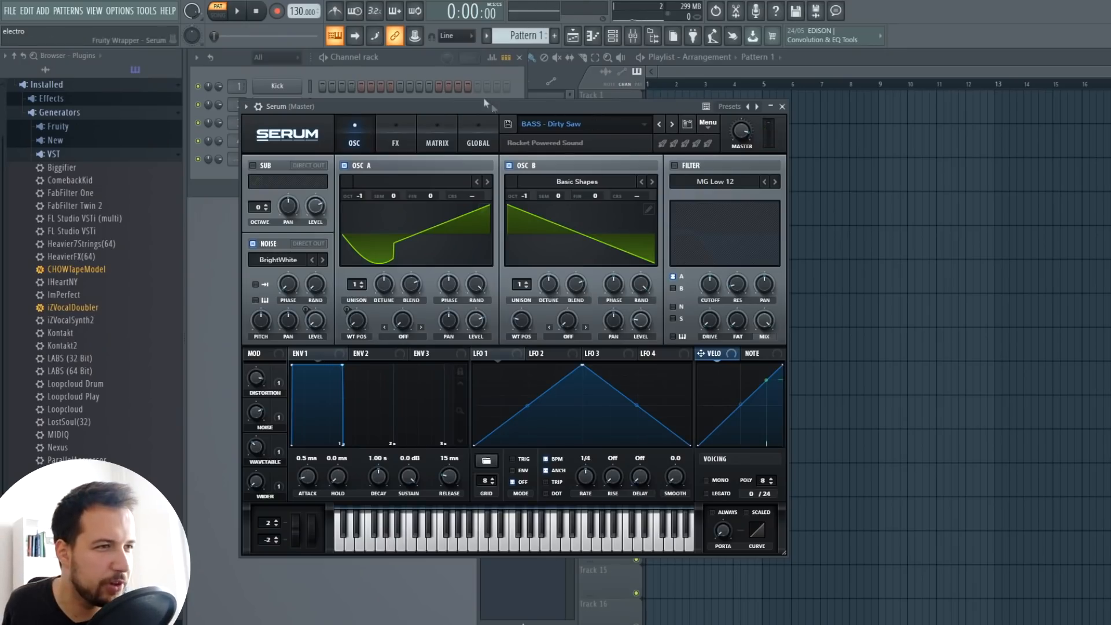
pyautogui.click(403, 57)
# Move all Serum melody notes in the piano roll so the phrase starts at bar 1, and play it
pyautogui.press('F7')
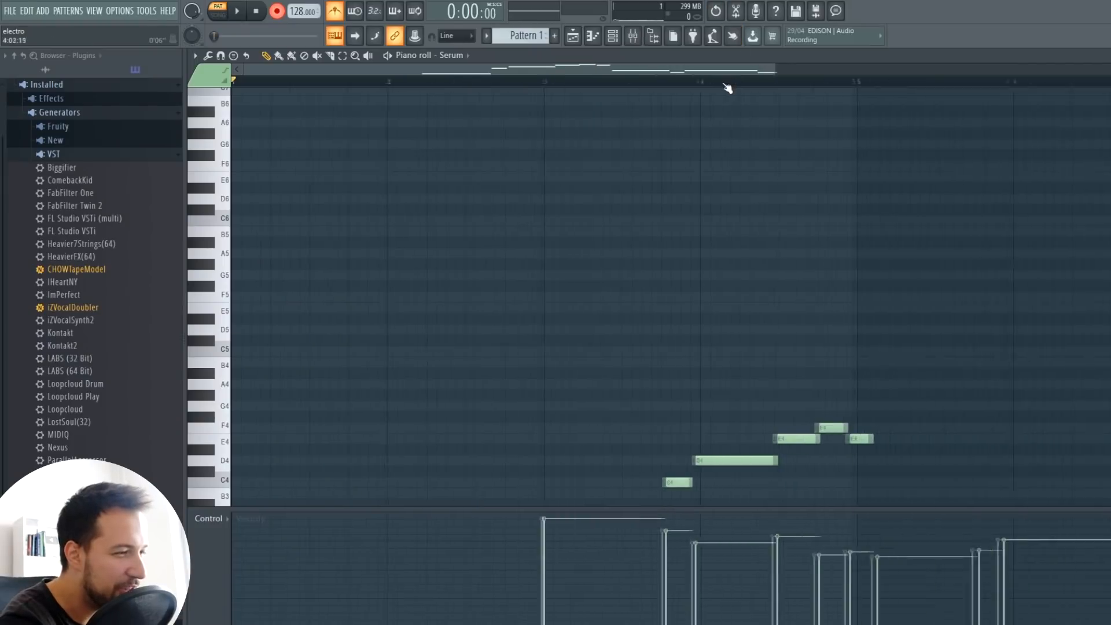
pyautogui.scroll(-3, 727, 88)
pyautogui.keyDown('ctrl'); pyautogui.moveTo(970, 150); pyautogui.dragTo(422, 460); pyautogui.keyUp('ctrl')
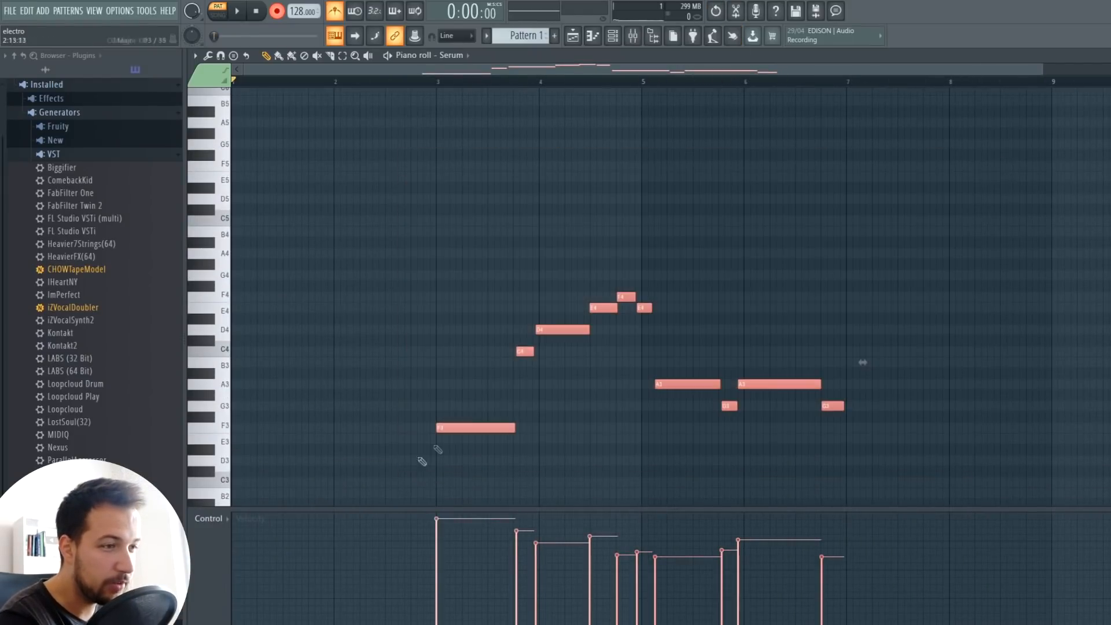
pyautogui.moveTo(451, 426); pyautogui.dragTo(246, 426)
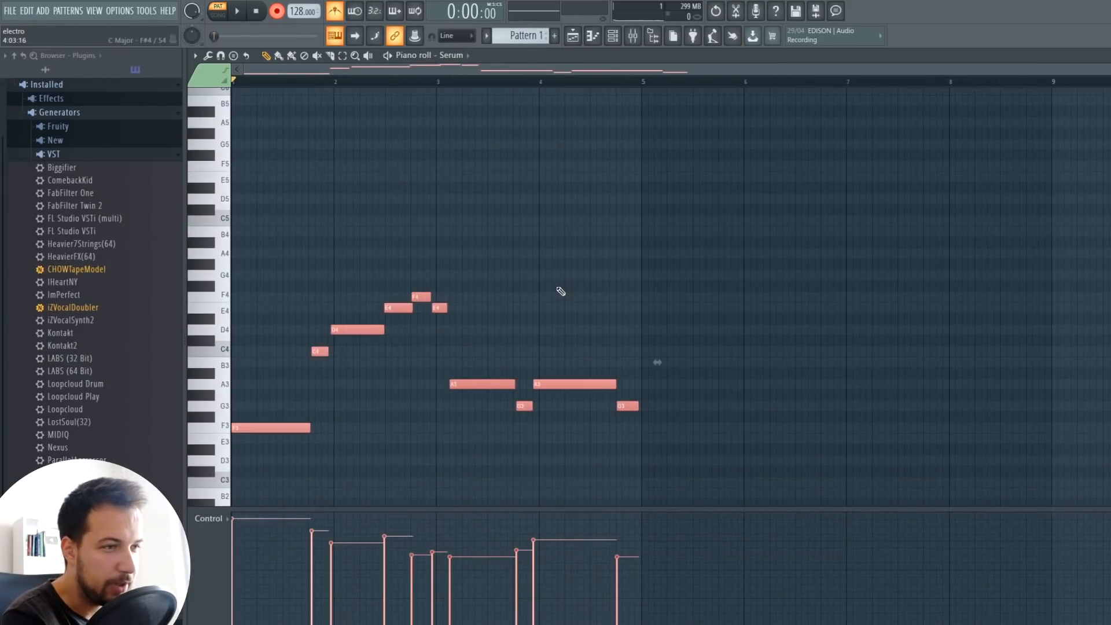
pyautogui.press('space')
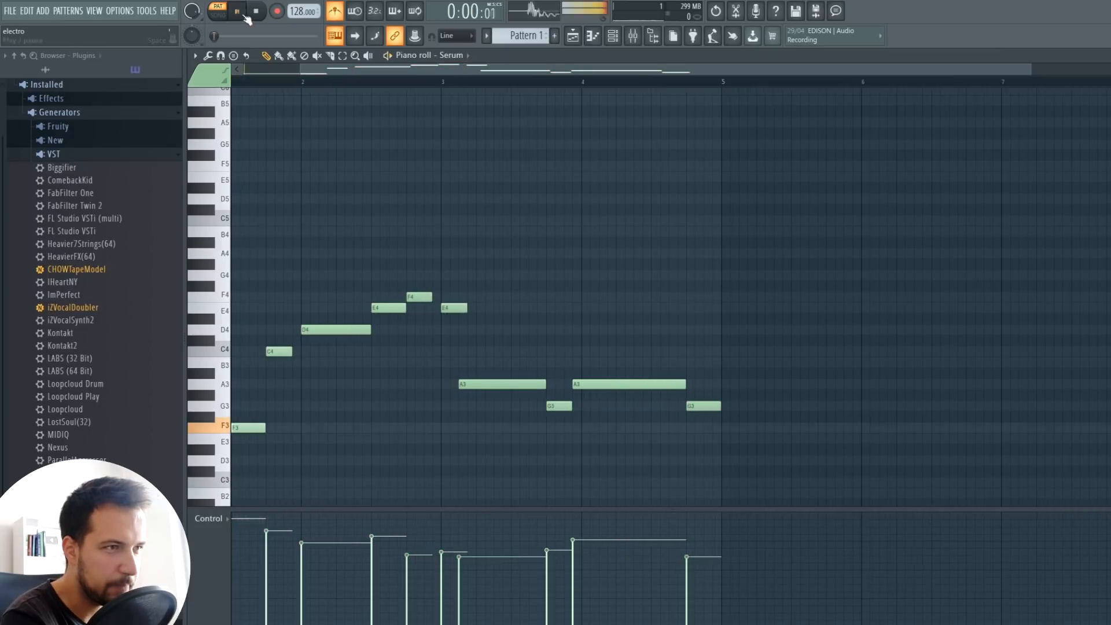
pyautogui.scroll(2, 391, 80)
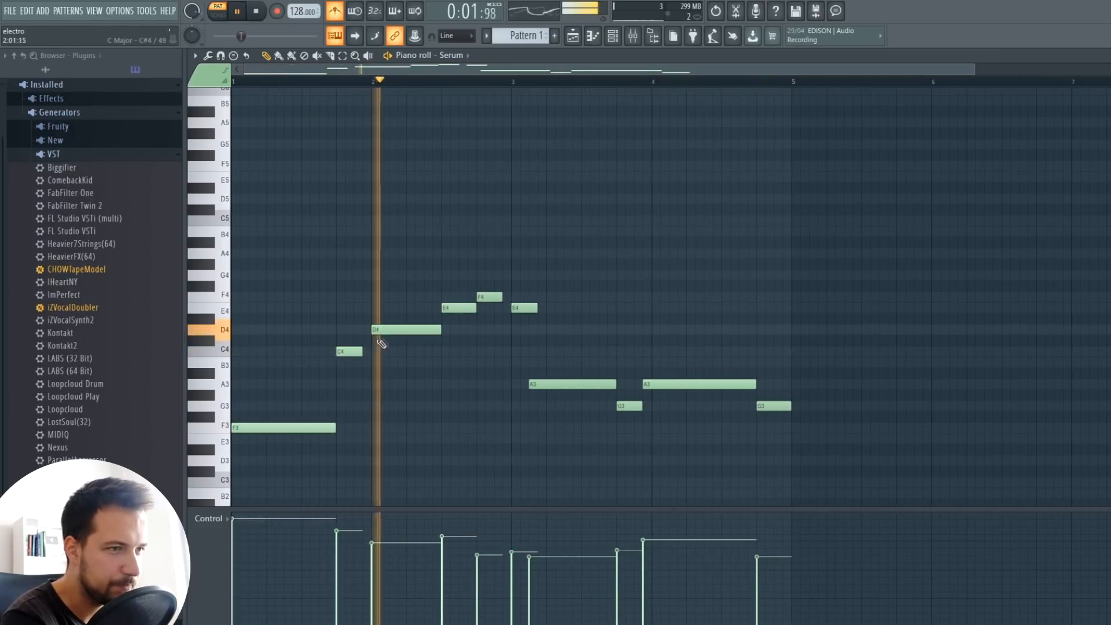
# Start the D4 note earlier and longer, nudge the last E4 slightly earlier, then stop
pyautogui.moveTo(386, 332); pyautogui.dragTo(443, 332)
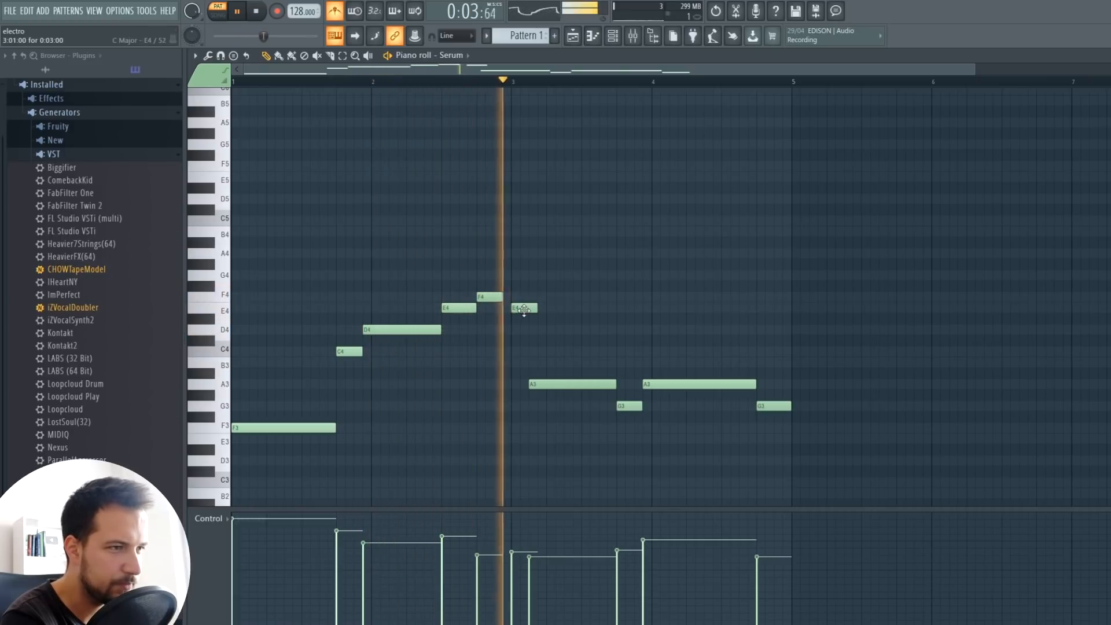
pyautogui.moveTo(520, 310); pyautogui.dragTo(510, 310)
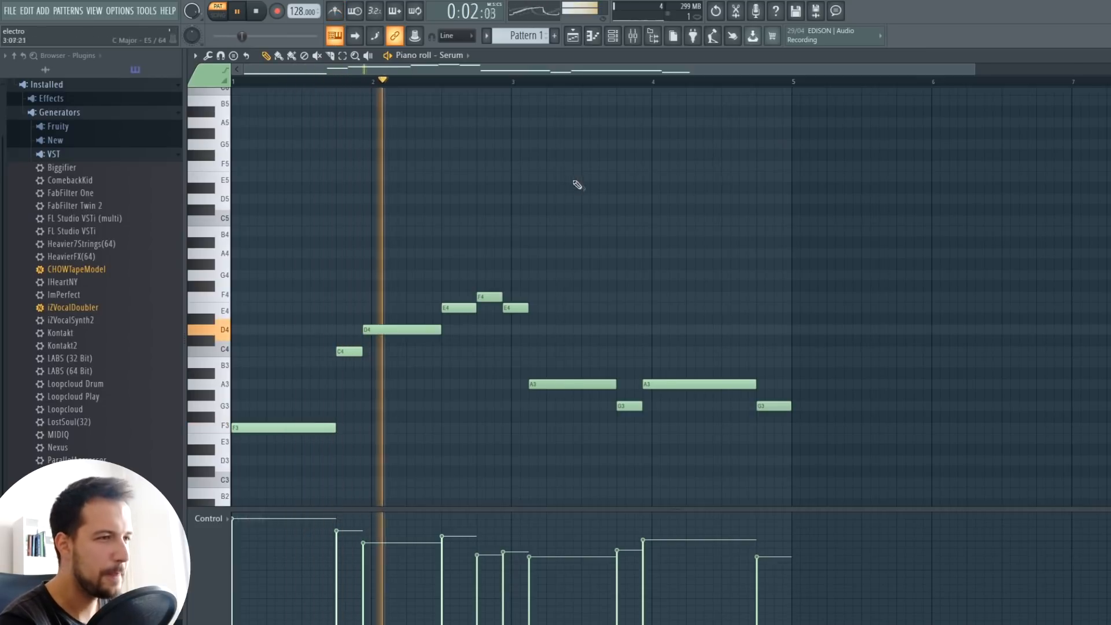
pyautogui.press('space')
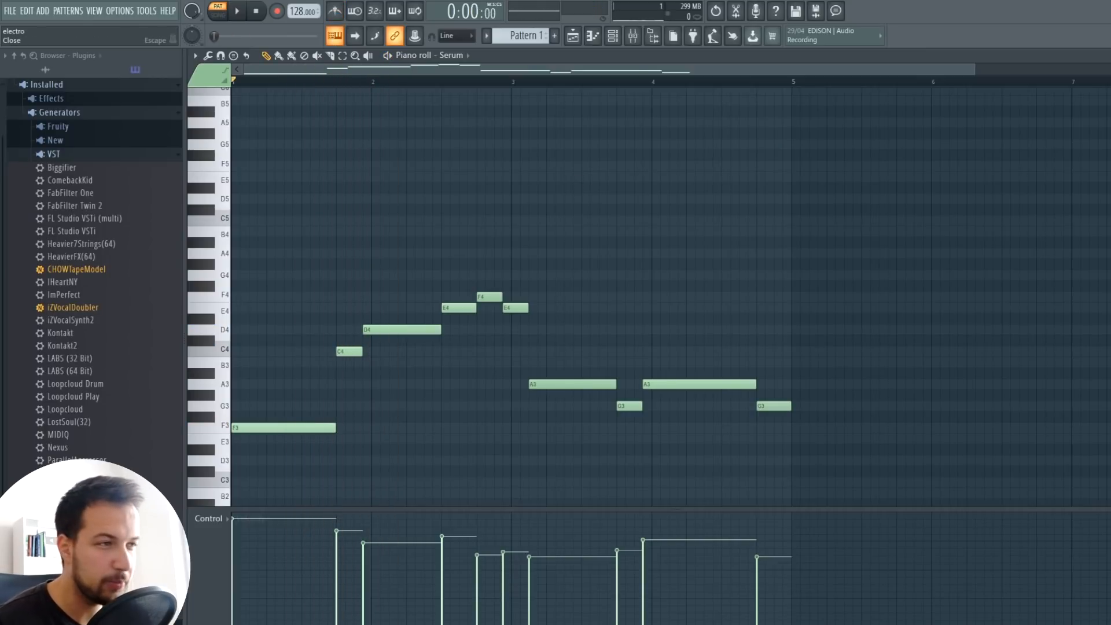
pyautogui.press('F7')
# Place a second Pattern 1 clip on Track 1 and glance through Serum's preset categories
pyautogui.press('F5')
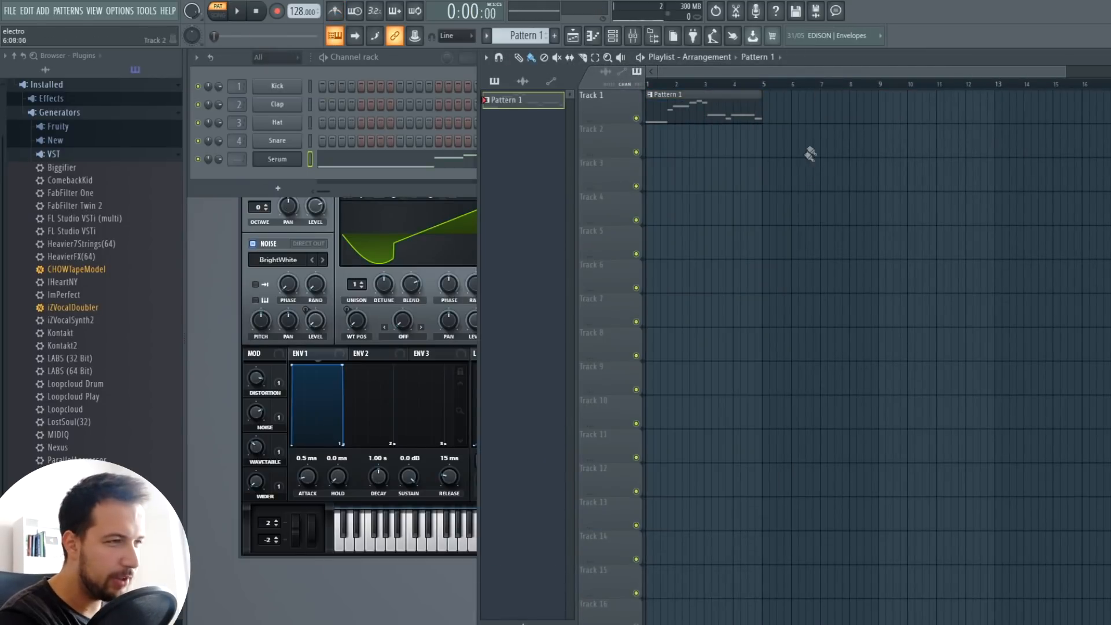
pyautogui.click(781, 104)
pyautogui.click(46, 71)
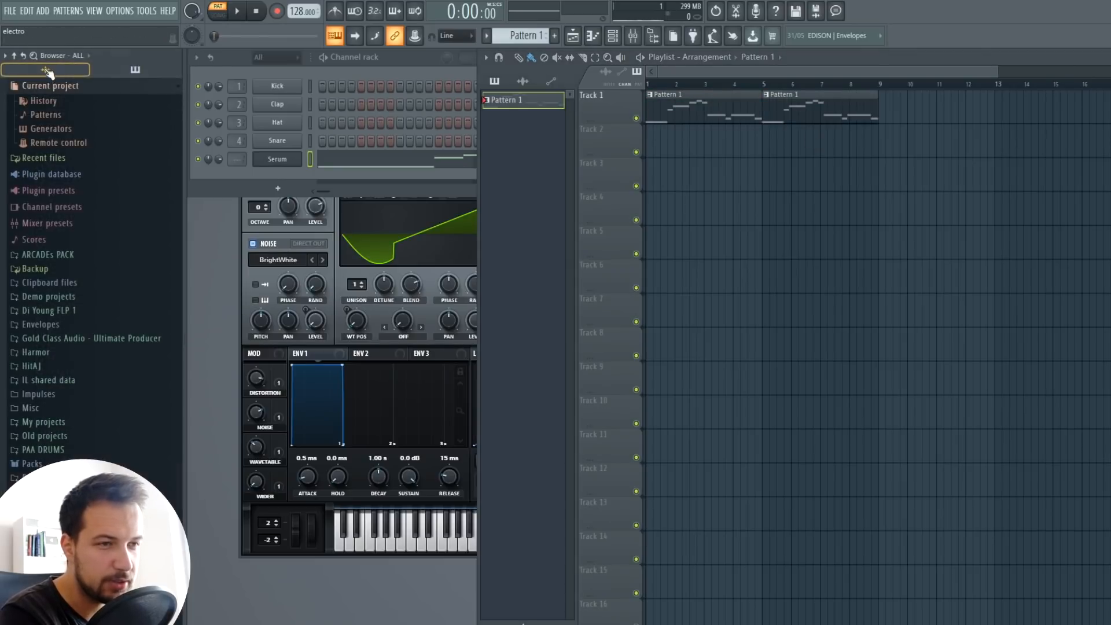
pyautogui.click(247, 257)
pyautogui.click(590, 127)
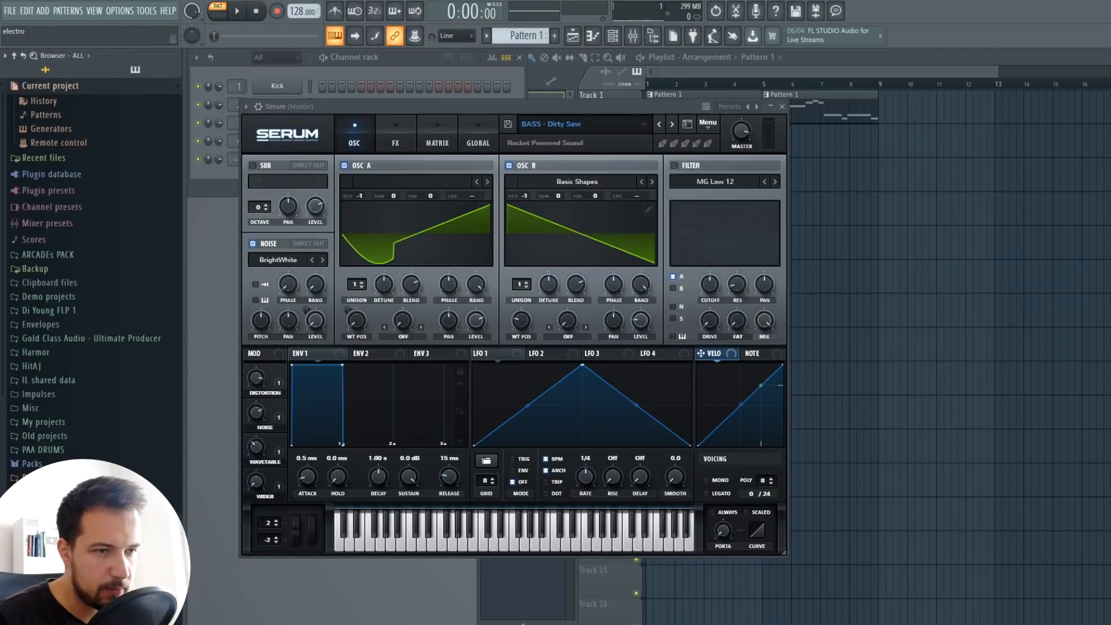
pyautogui.scroll(-5, 91, 260)
pyautogui.scroll(-5, 91, 260)
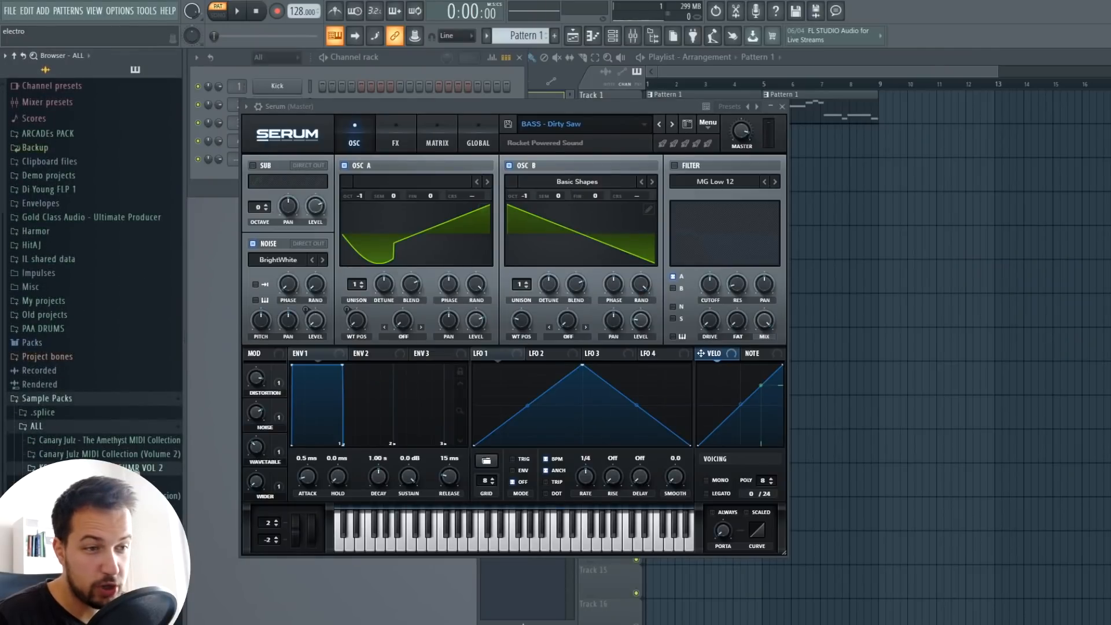
pyautogui.click(778, 109)
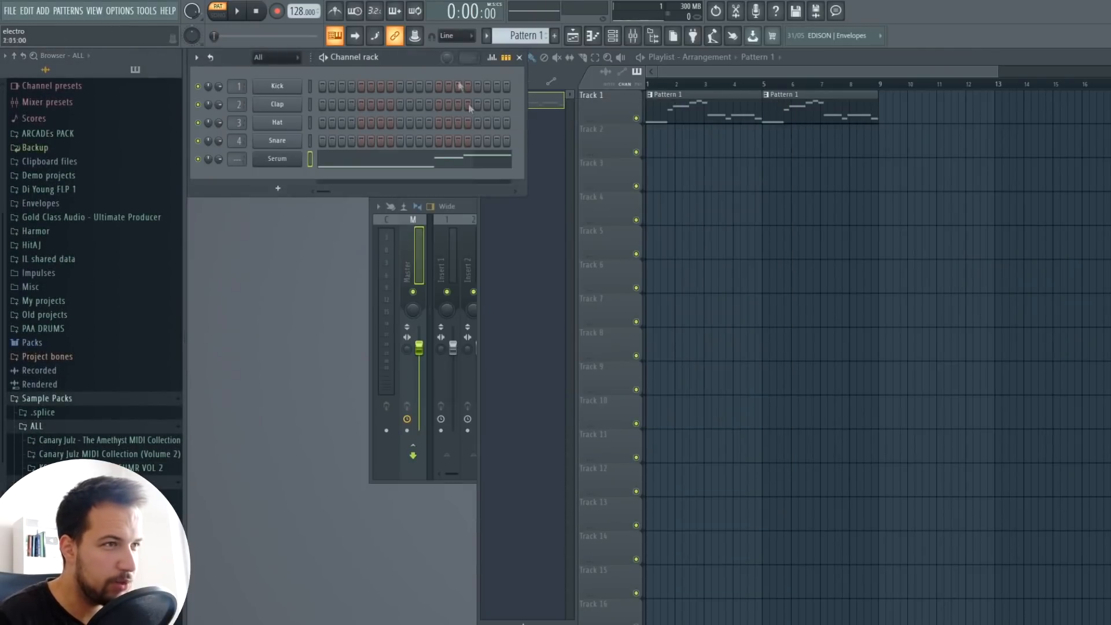
# Create drum Patterns 2 and 3 with a channel-3 hit and a KSHMR hard snare replacing the snare channel
pyautogui.click(556, 37)
pyautogui.scroll(-5, 92, 261)
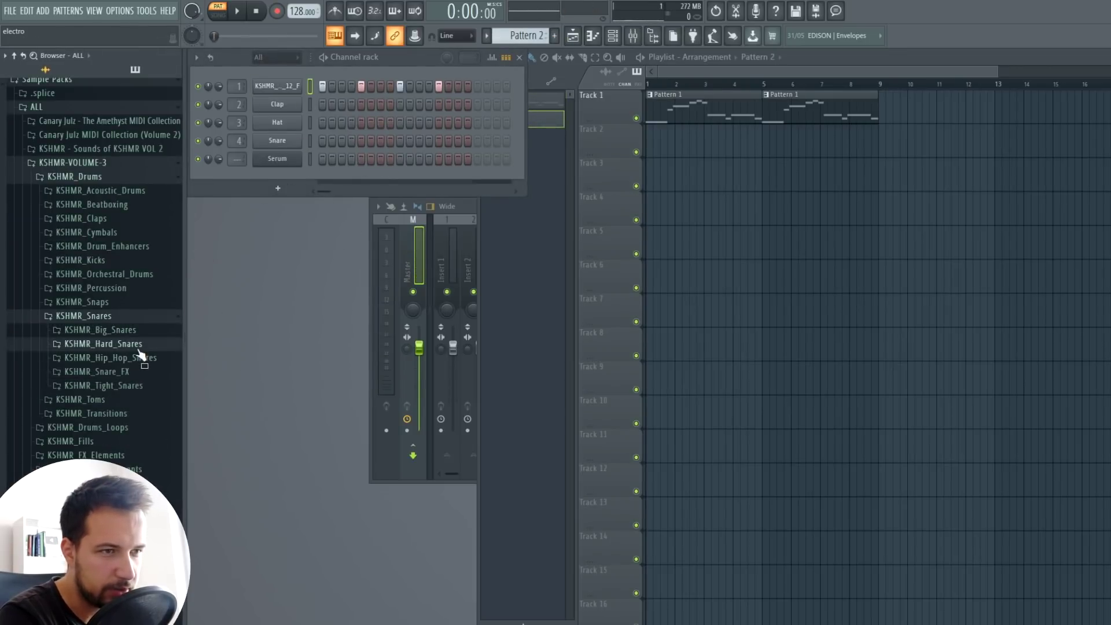
pyautogui.click(103, 343)
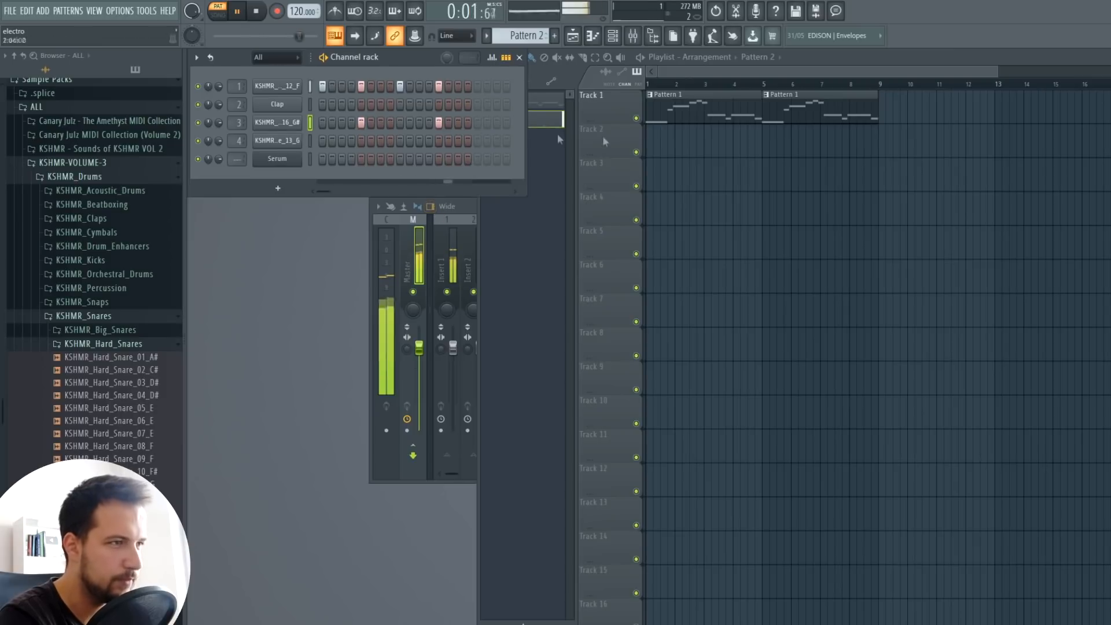
pyautogui.press('KP_Add')
pyautogui.click(449, 121)
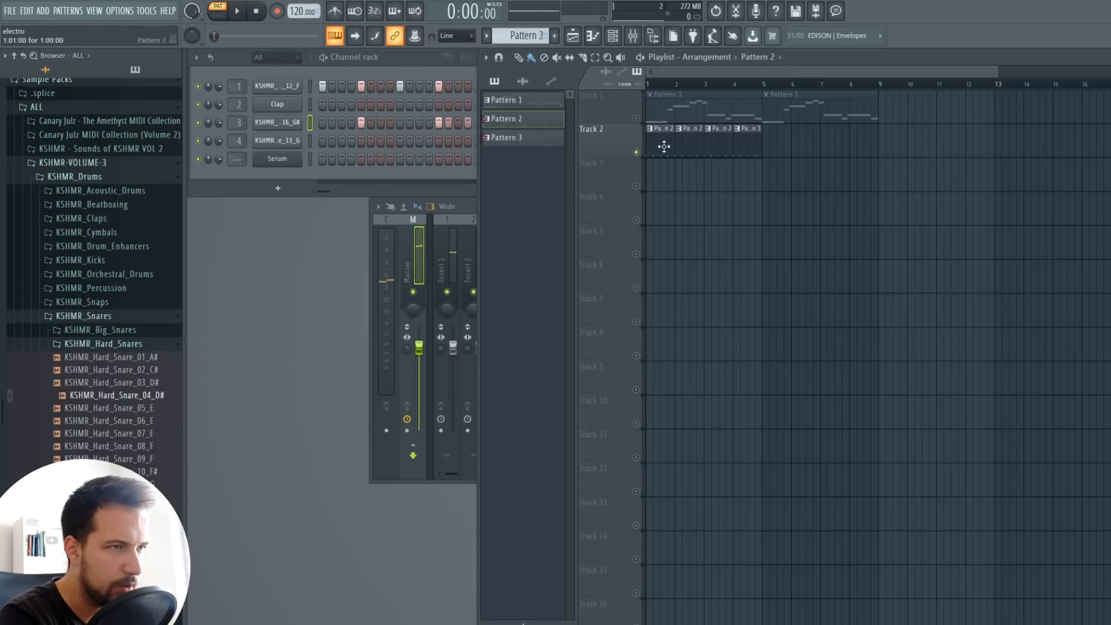
pyautogui.moveTo(259, 233); pyautogui.dragTo(287, 139)
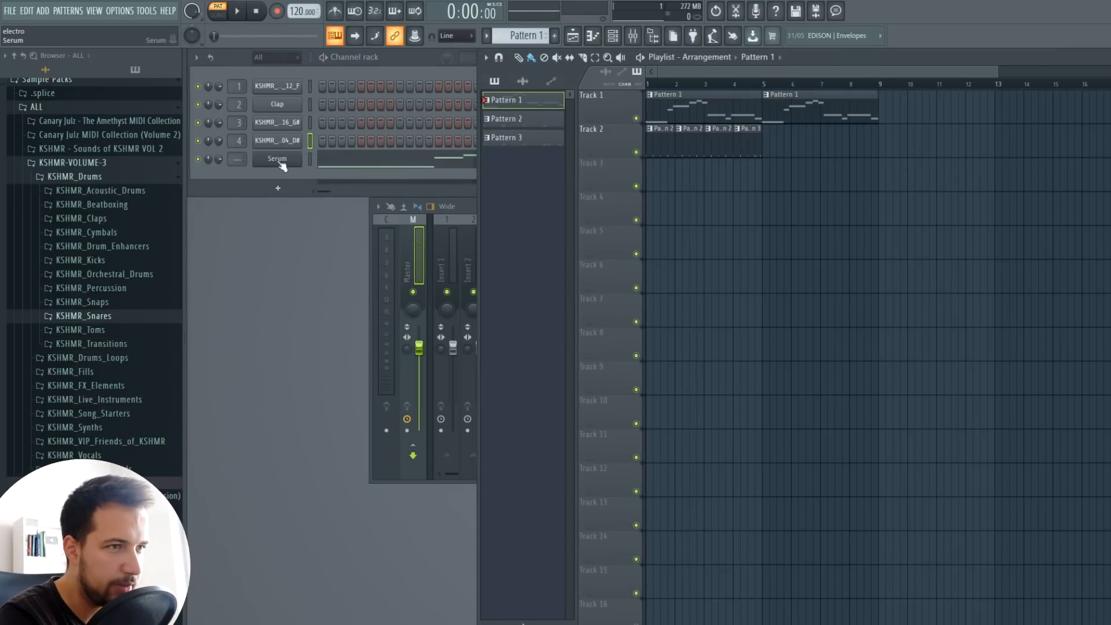
pyautogui.click(277, 160)
# Route Serum to a mixer insert and load a Kickstart effect on its track
pyautogui.click(246, 107)
pyautogui.press('F9')
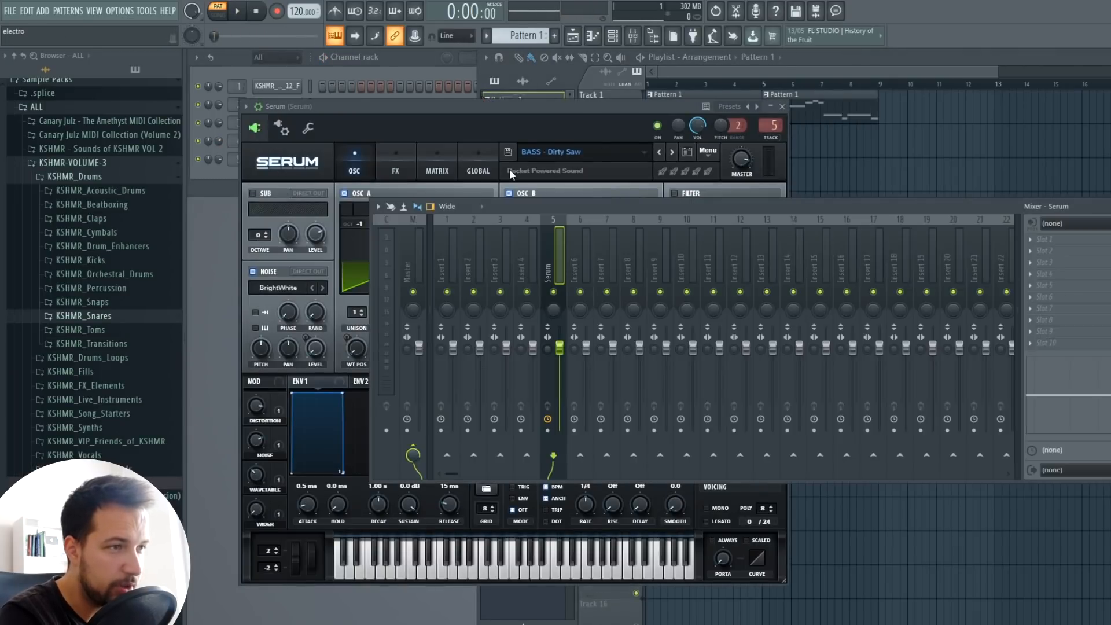
pyautogui.press('F8')
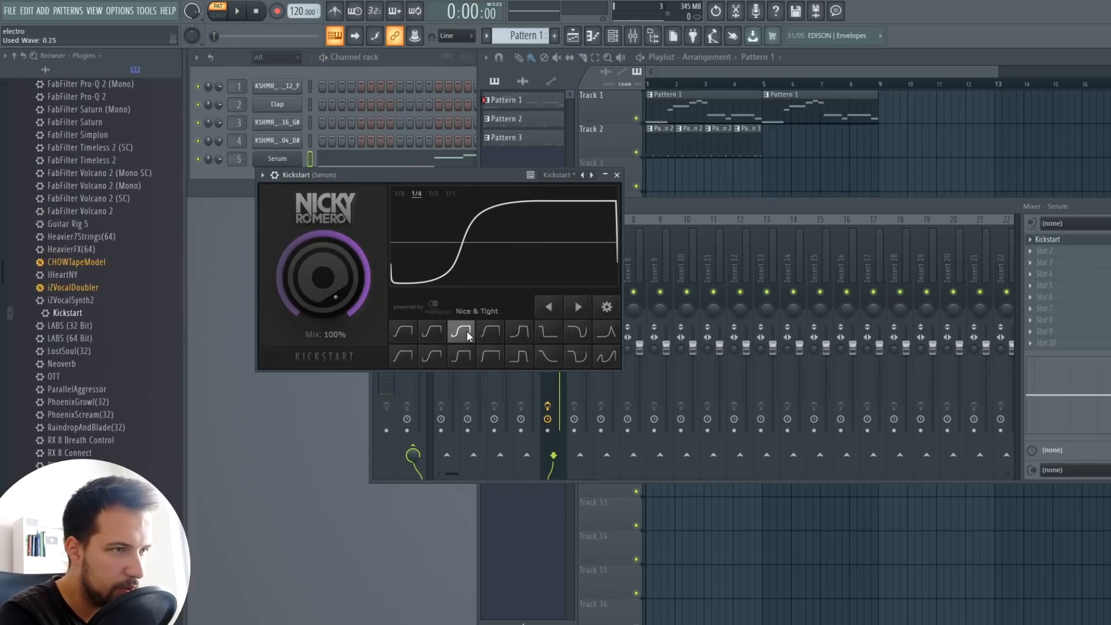
pyautogui.click(617, 174)
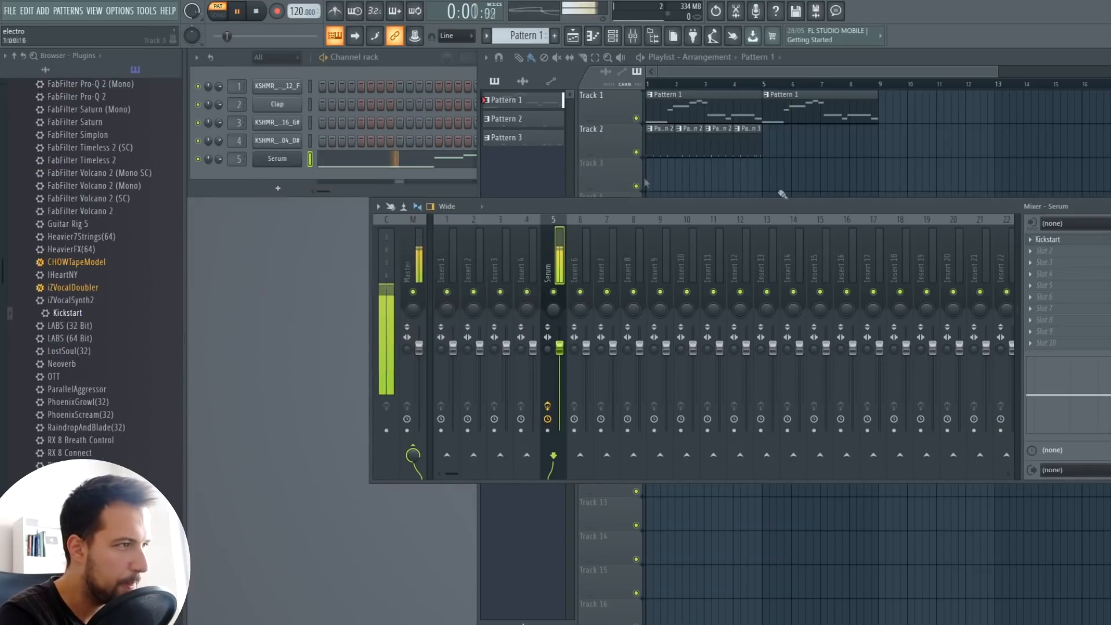
pyautogui.press('F9')
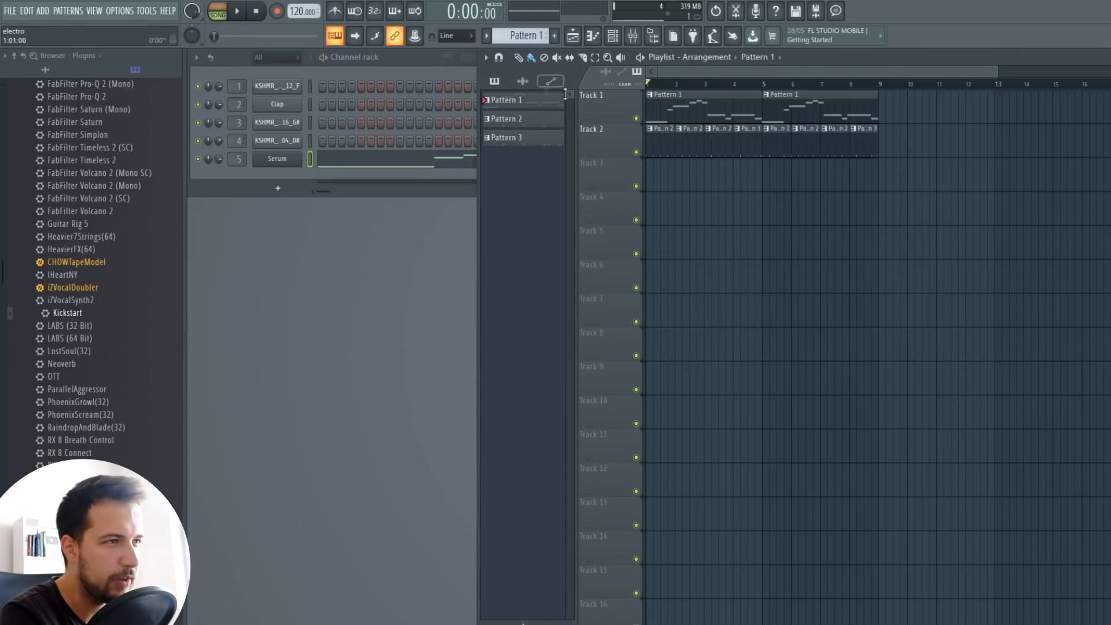
# Play the arrangement while extending Pattern 2 drum clips across the eight bars, then return to Pattern 1
pyautogui.press('space')
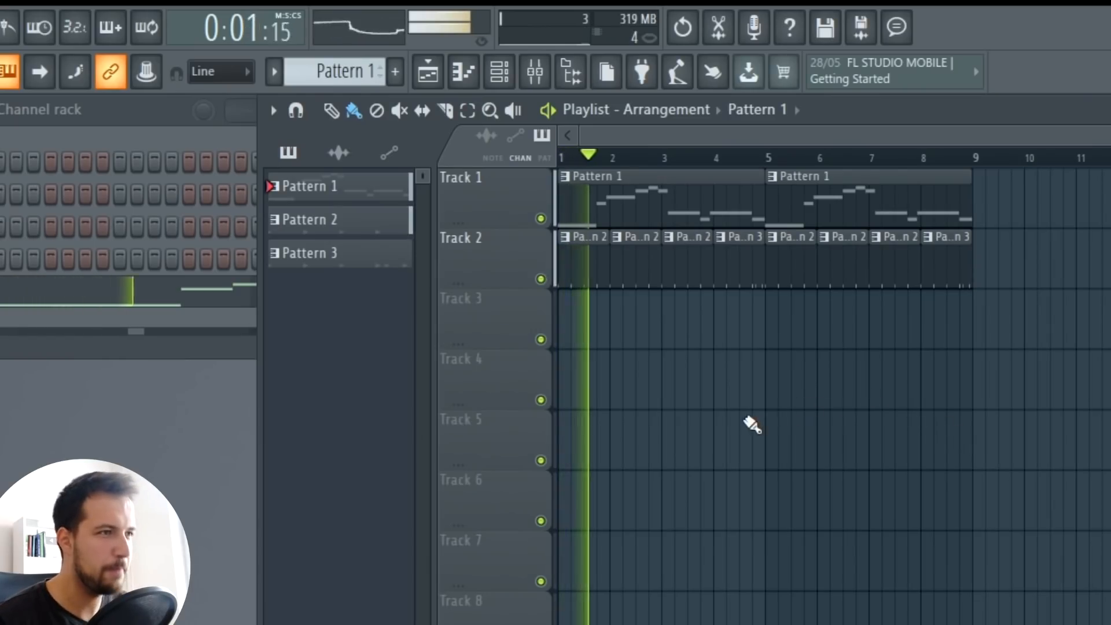
pyautogui.click(645, 252)
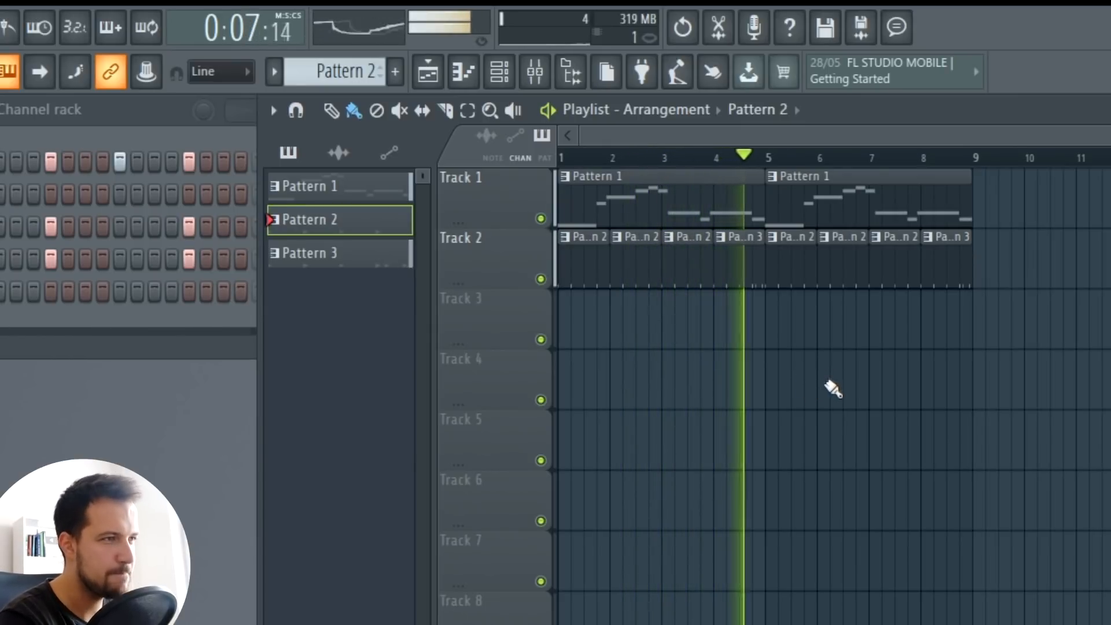
pyautogui.press('space')
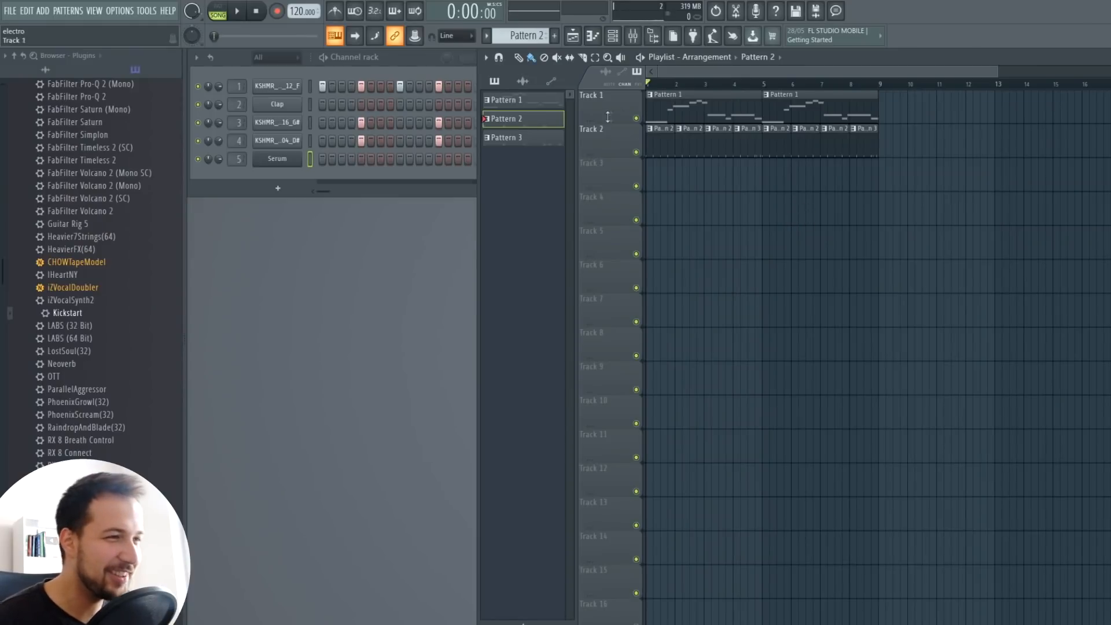
pyautogui.press('KP_Subtract')
# Add Fruity Parametric EQ 2 to Serum's mixer track after Kickstart
pyautogui.click(277, 160)
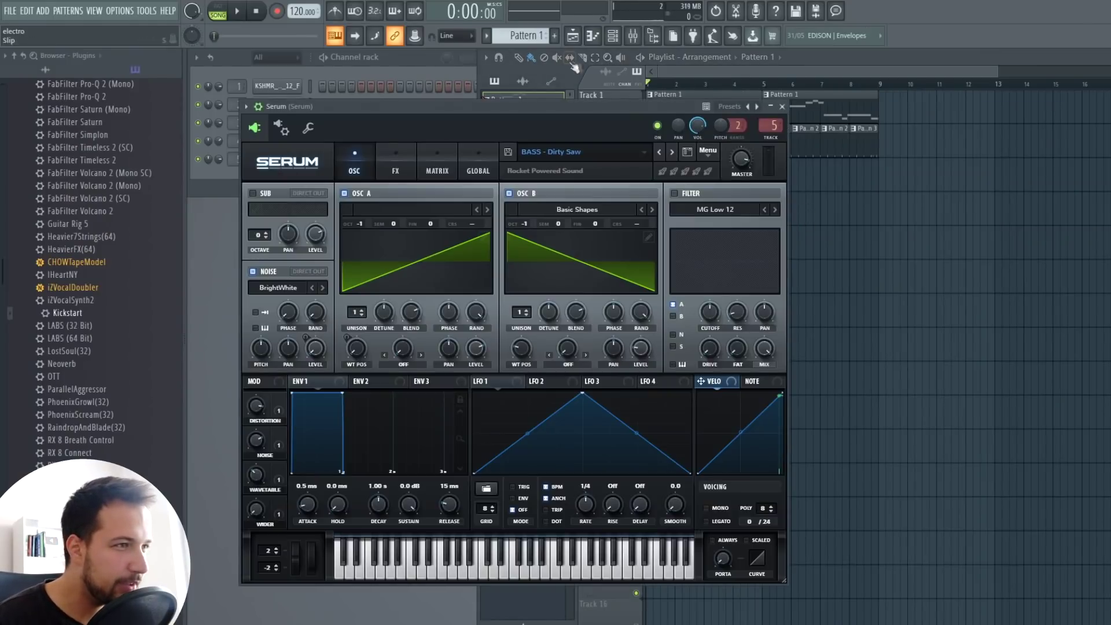
pyautogui.click(613, 36)
pyautogui.click(1067, 251)
pyautogui.click(877, 444)
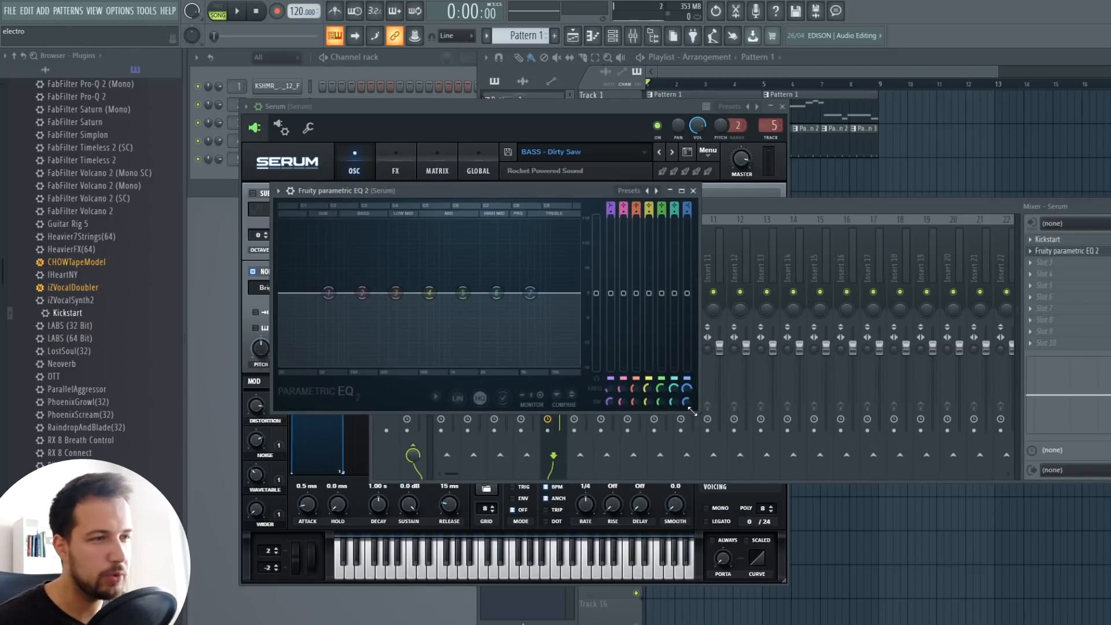
# Make EQ band 1 a high-pass at about 133 Hz, audition it, and close the plugin windows
pyautogui.rightClick(329, 292)
pyautogui.moveTo(348, 324)
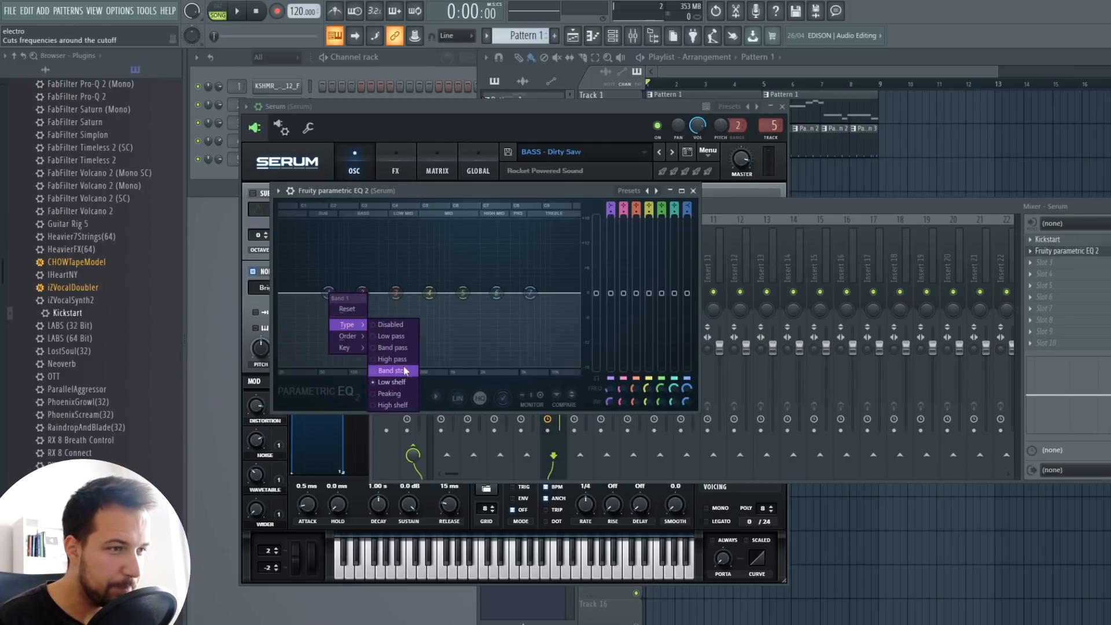
pyautogui.click(393, 359)
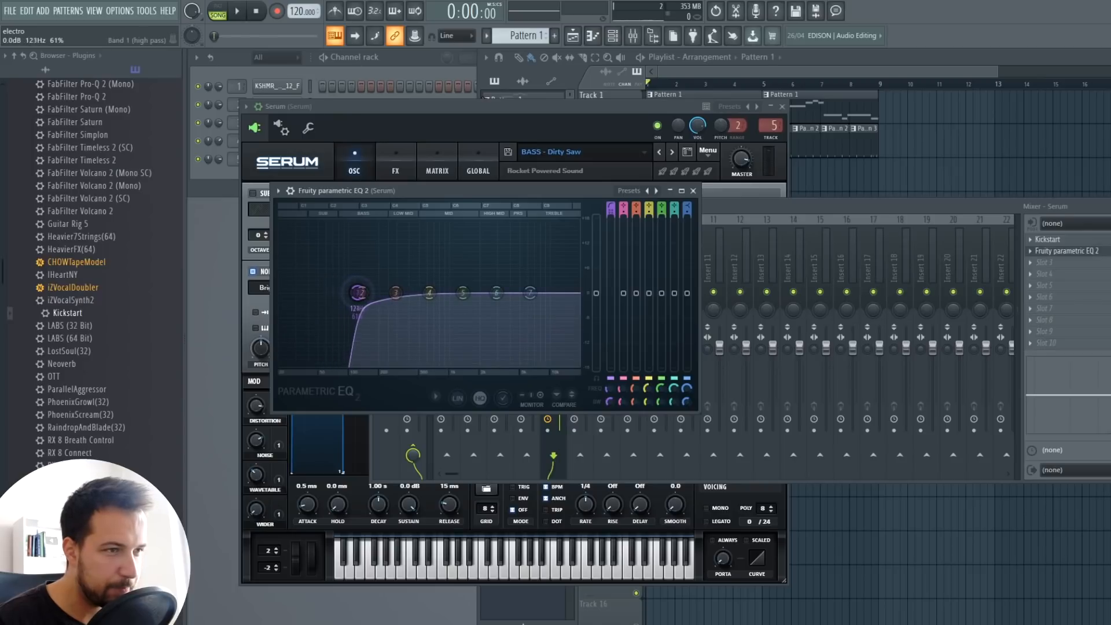
pyautogui.moveTo(347, 293); pyautogui.dragTo(362, 296)
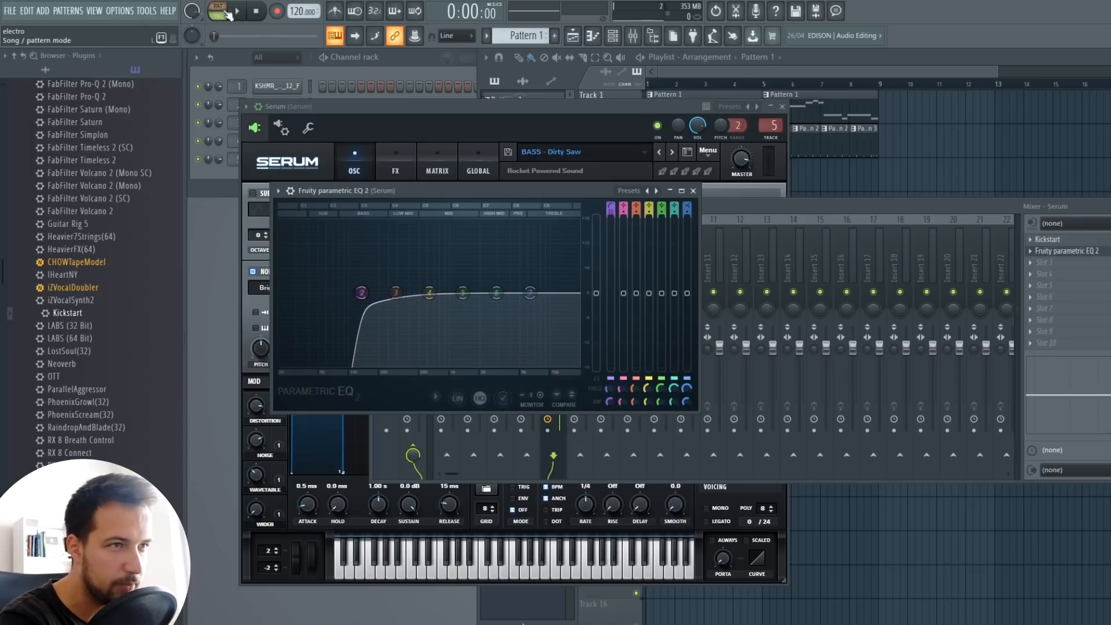
pyautogui.click(229, 12)
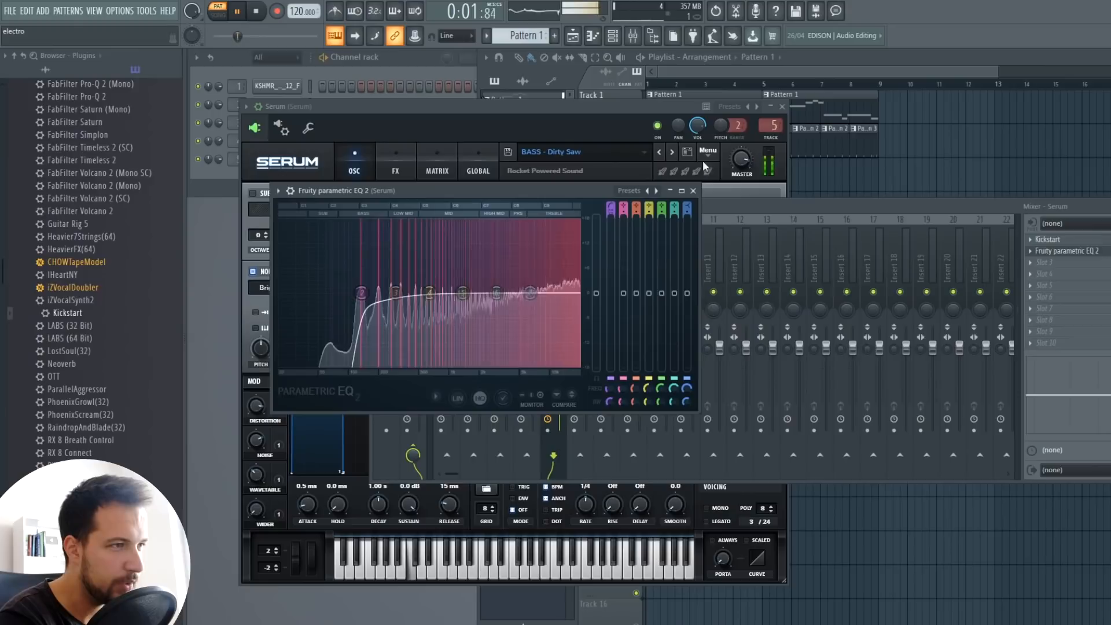
pyautogui.press('space')
pyautogui.press('Escape')
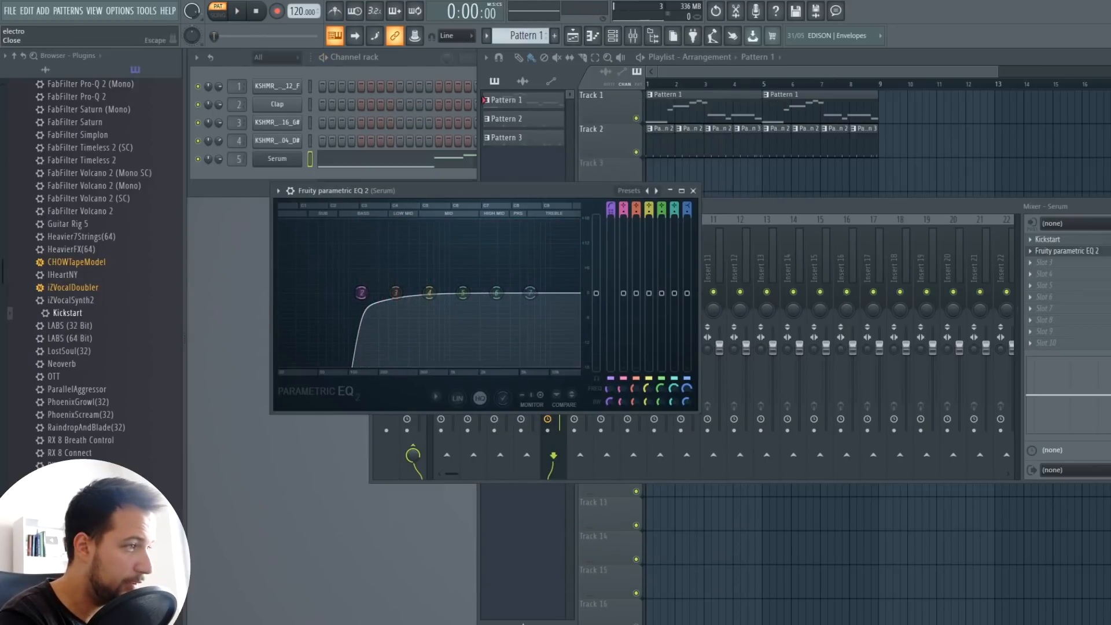
pyautogui.press('Escape')
# Clone the Serum channel into Serum #2 and audition BASS - Fretless Beauty from the hip hop pack
pyautogui.rightClick(277, 159)
pyautogui.click(348, 259)
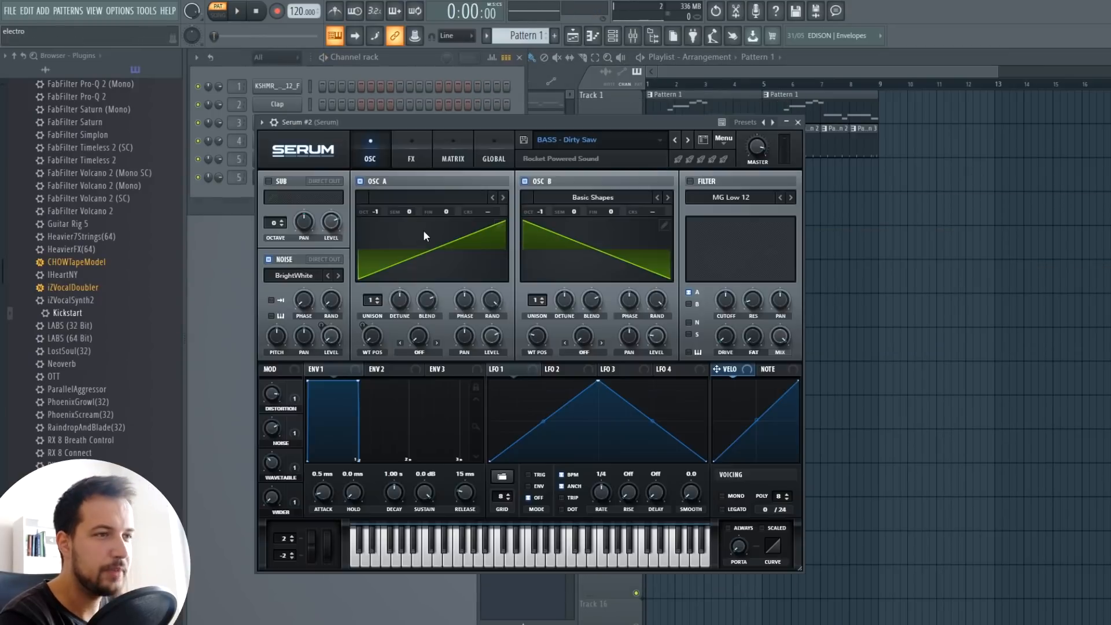
pyautogui.click(574, 140)
pyautogui.moveTo(613, 276)
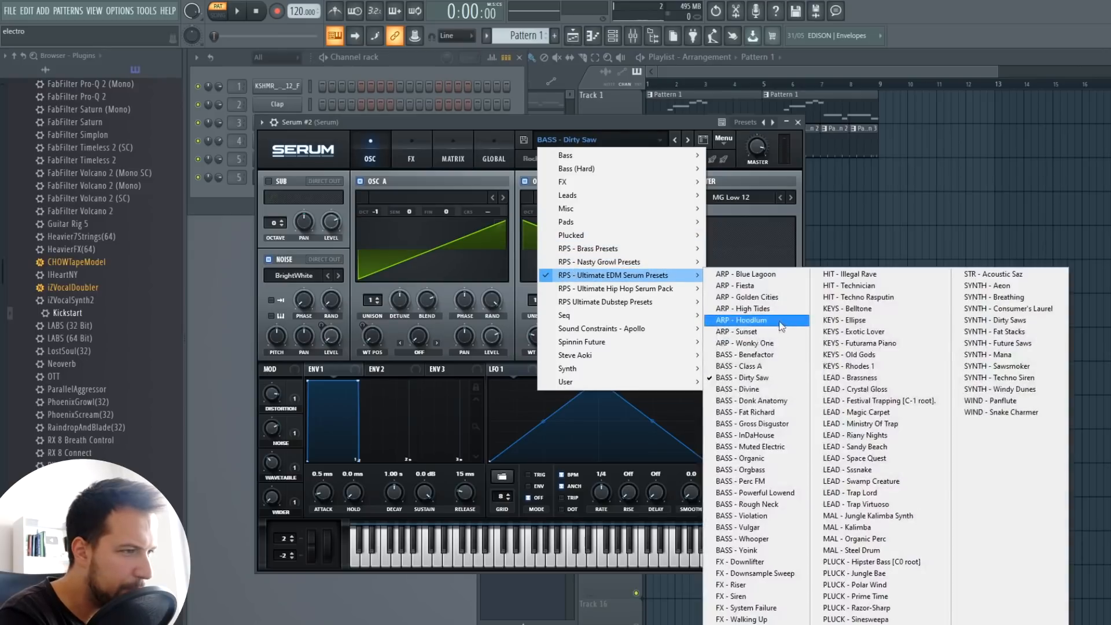
pyautogui.click(776, 389)
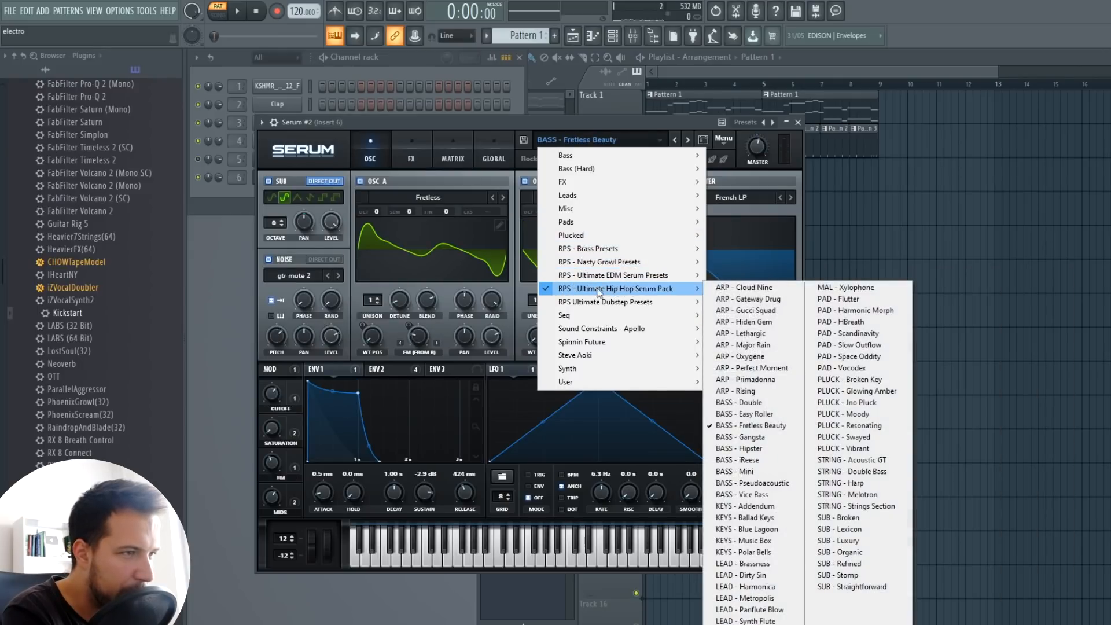
pyautogui.click(749, 425)
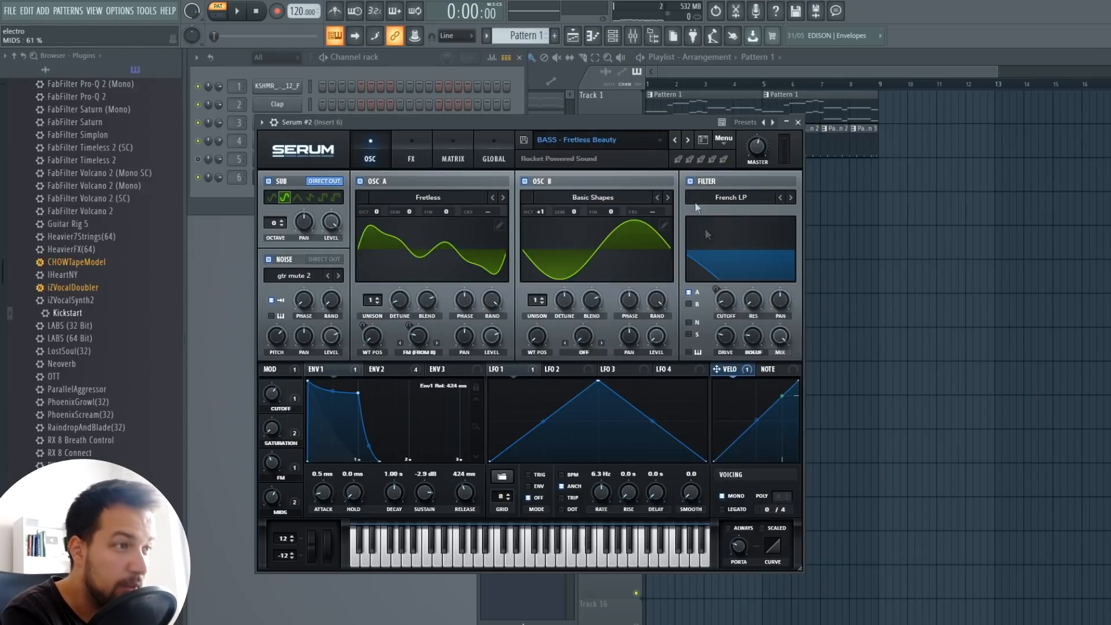
pyautogui.press('space')
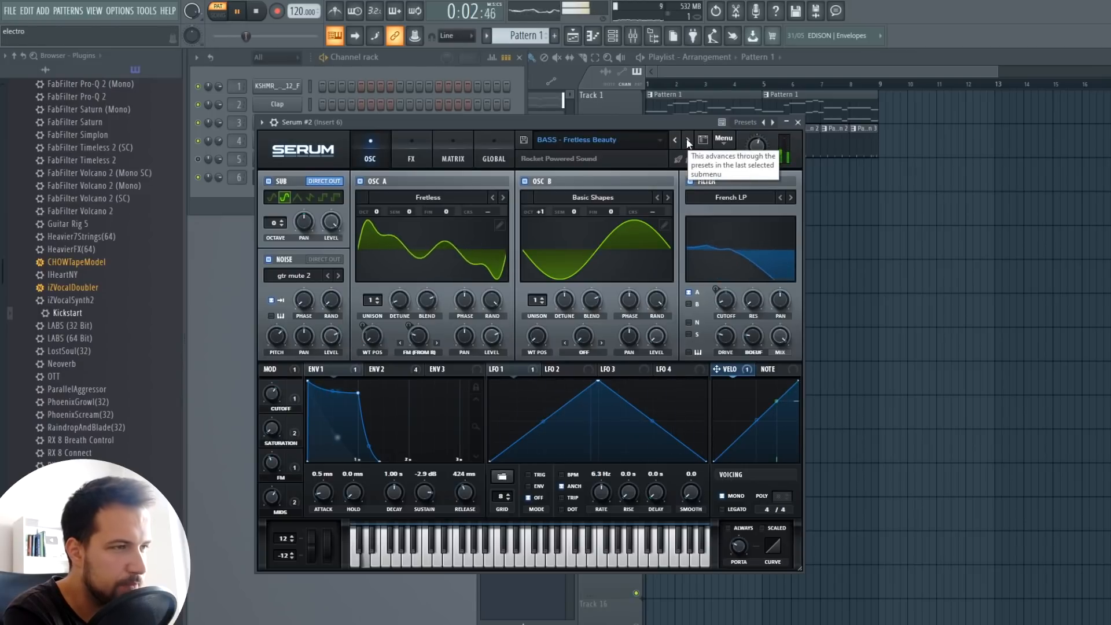
# Step through the bass presets past BASS - iReese to SUB - Refined, then check Serum #2 in the mixer and its piano roll
pyautogui.click(689, 140)
pyautogui.click(688, 139)
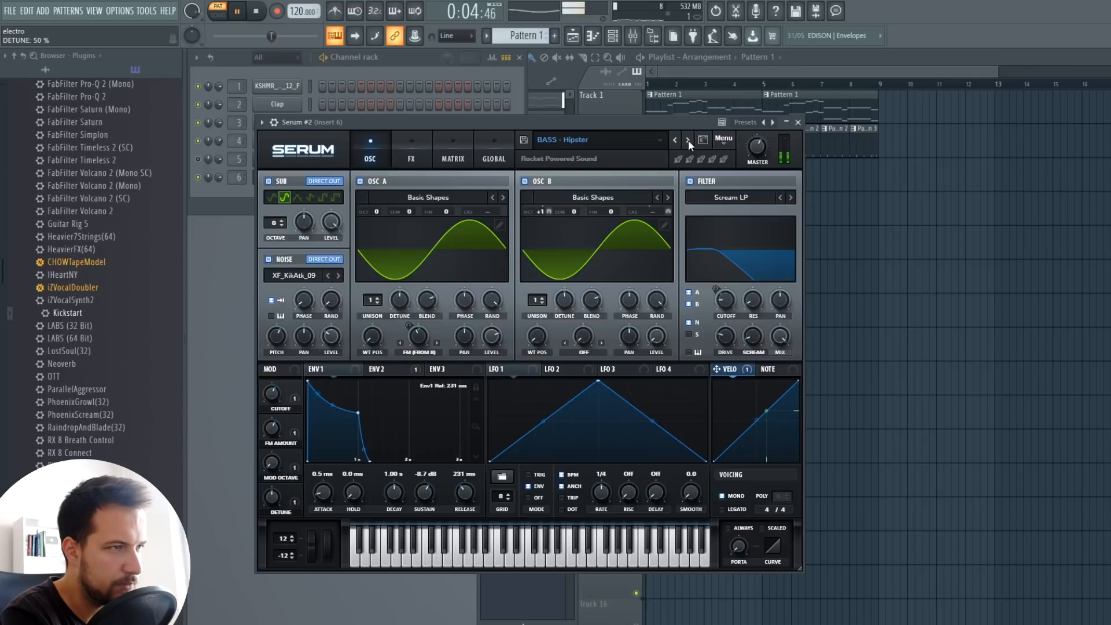
pyautogui.click(688, 140)
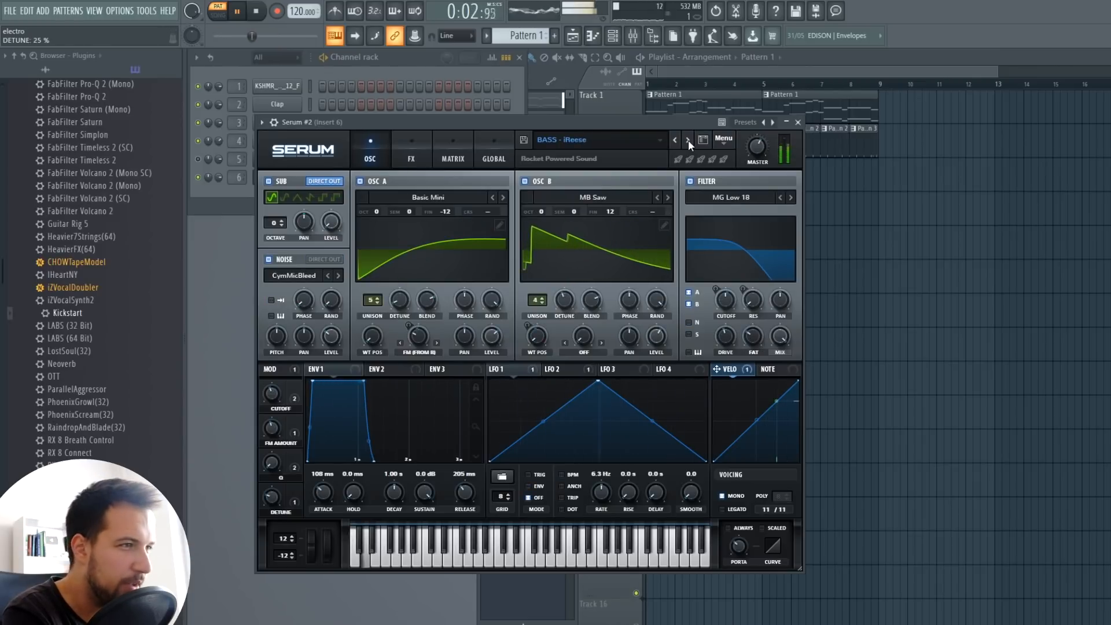
pyautogui.press('space')
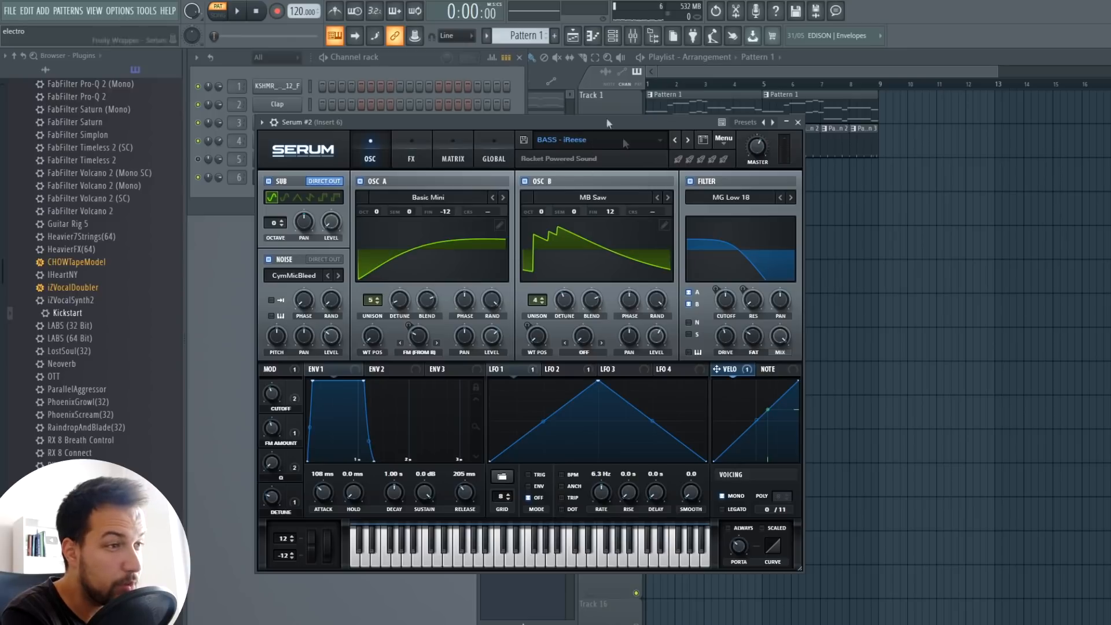
pyautogui.click(688, 139)
pyautogui.press('space')
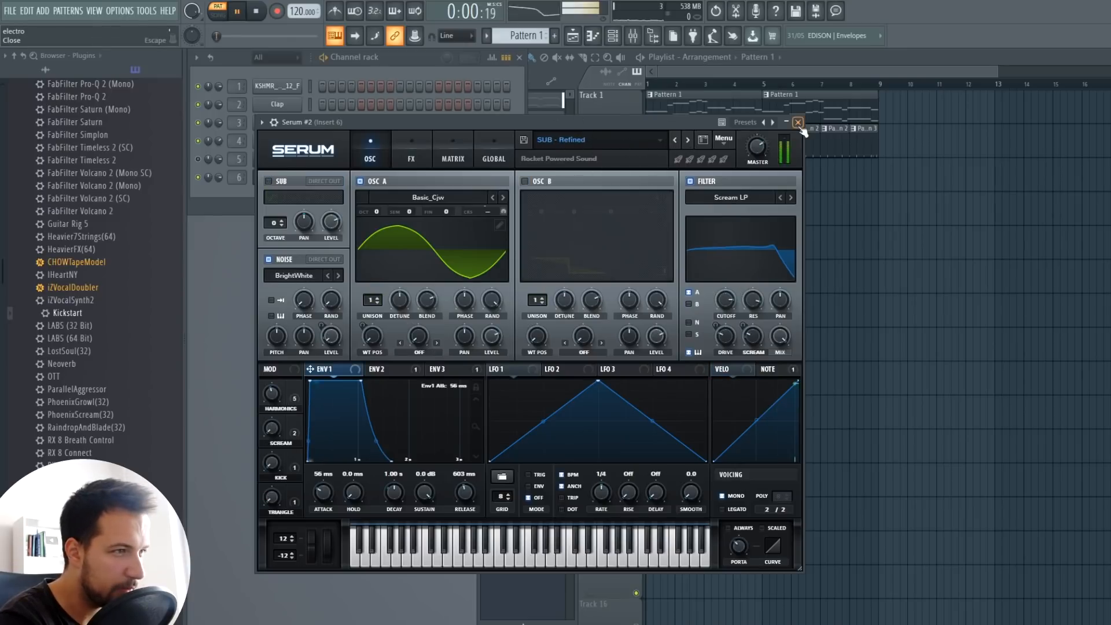
pyautogui.click(799, 124)
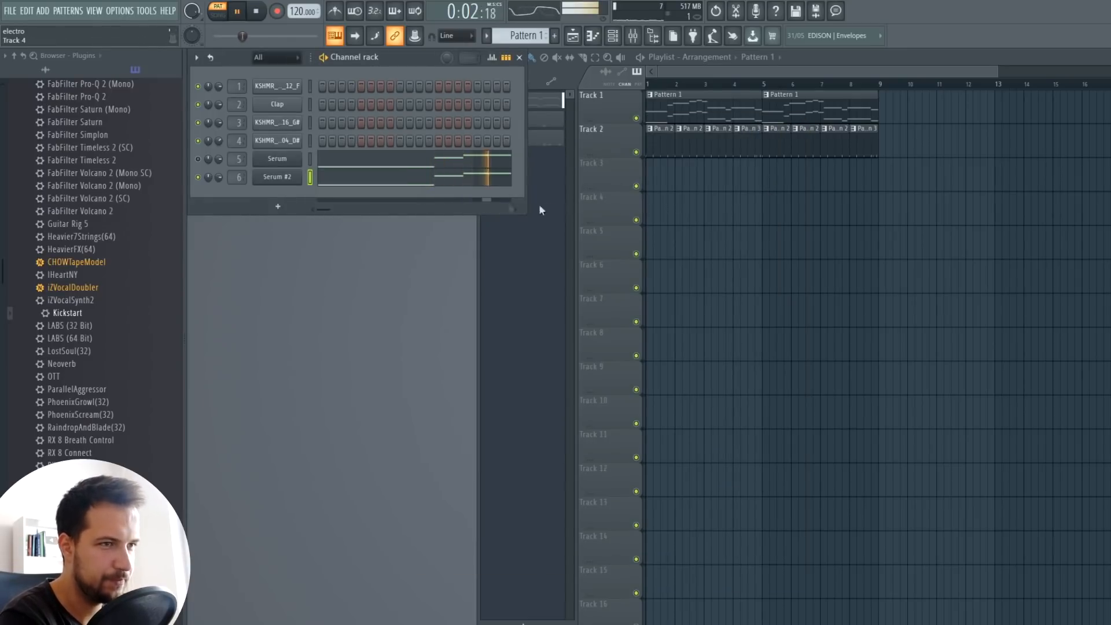
pyautogui.click(277, 177)
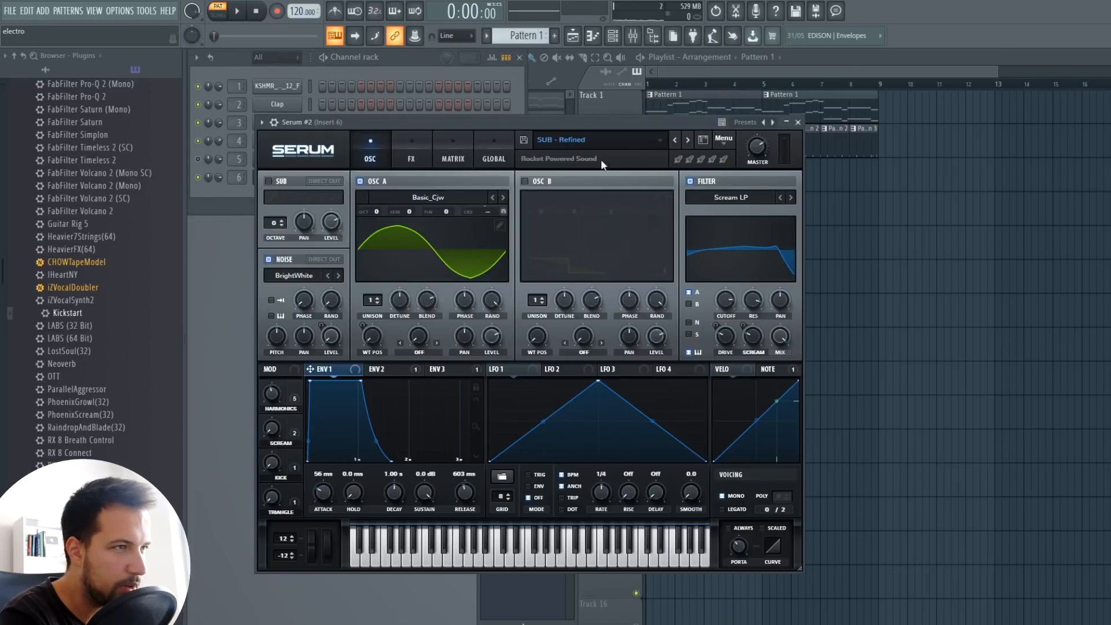
pyautogui.click(634, 36)
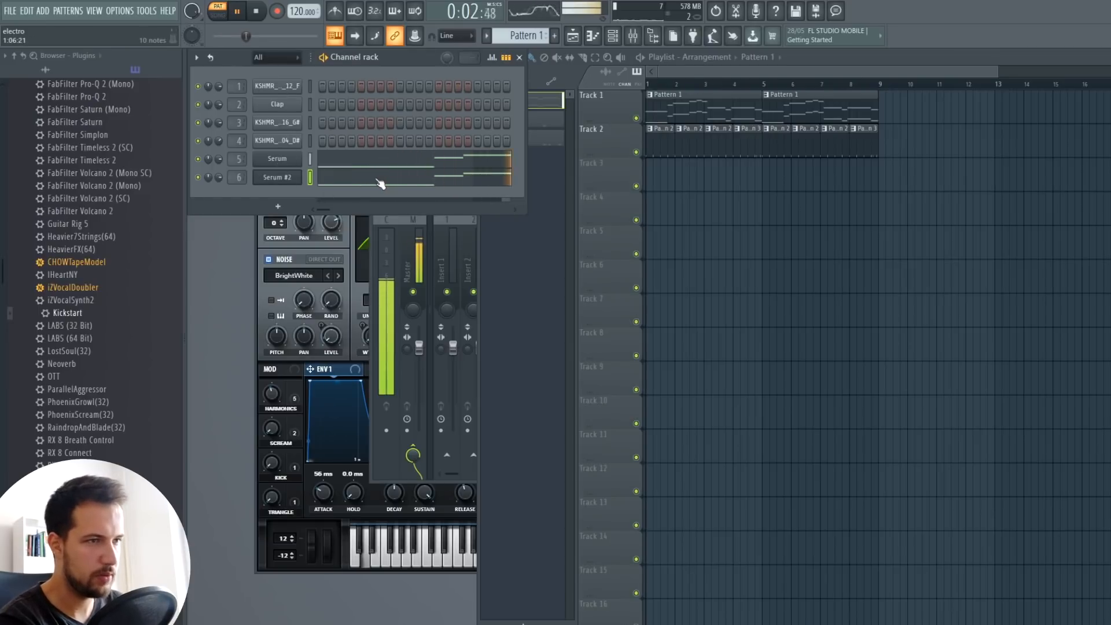
pyautogui.click(379, 183)
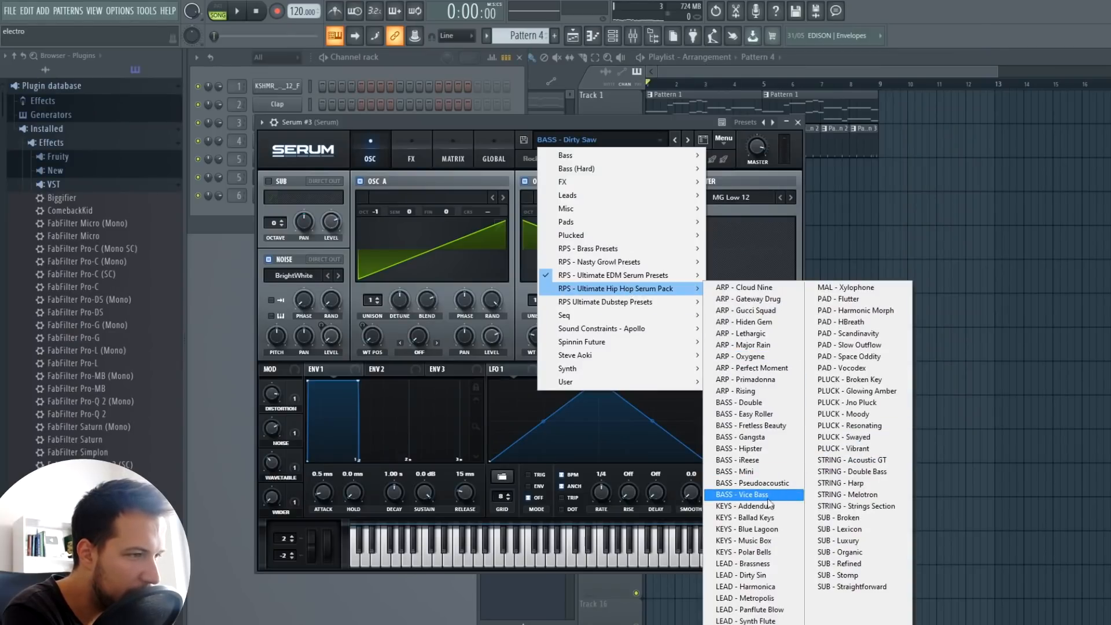
# On Serum #3 step through KEYS presets, then load PLUCK - Broken Key and settle on PLUCK - Jno Pluck
pyautogui.click(746, 506)
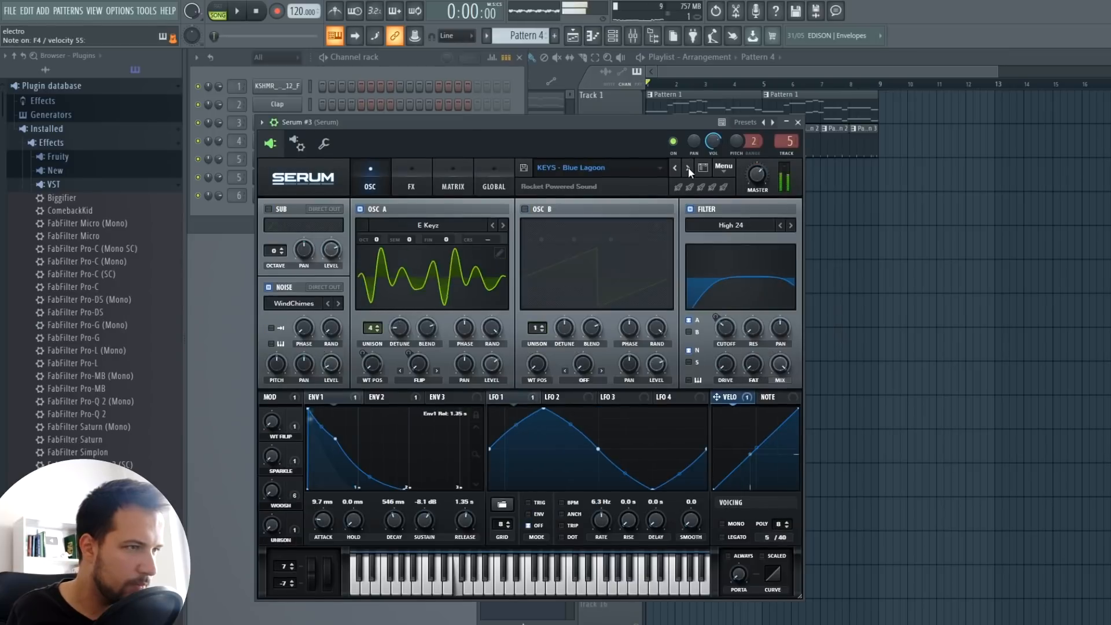
pyautogui.click(689, 168)
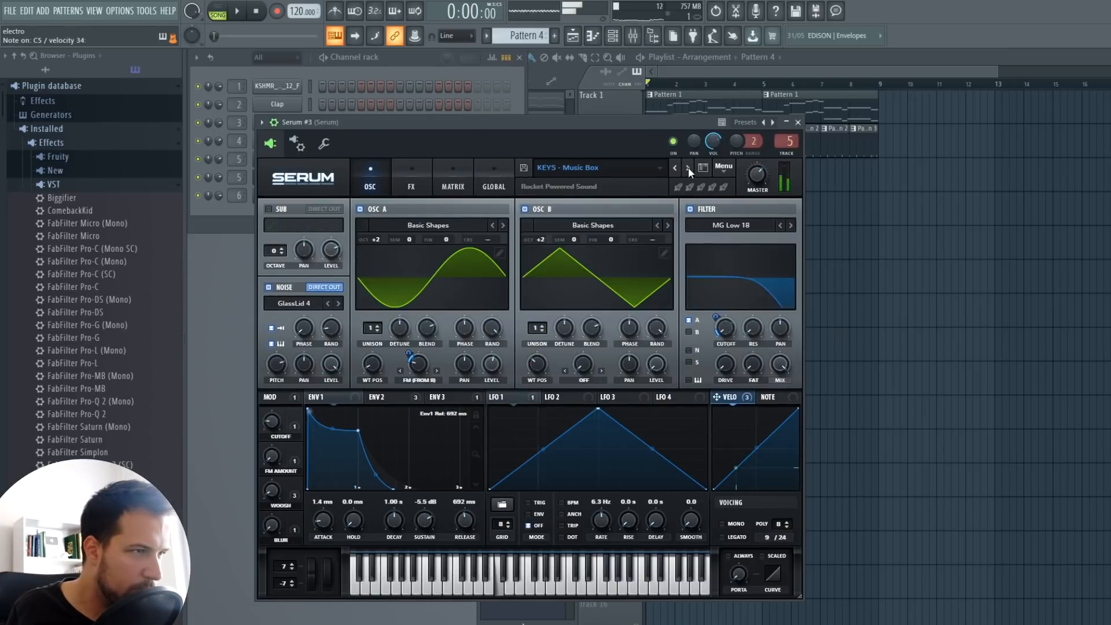
pyautogui.click(689, 168)
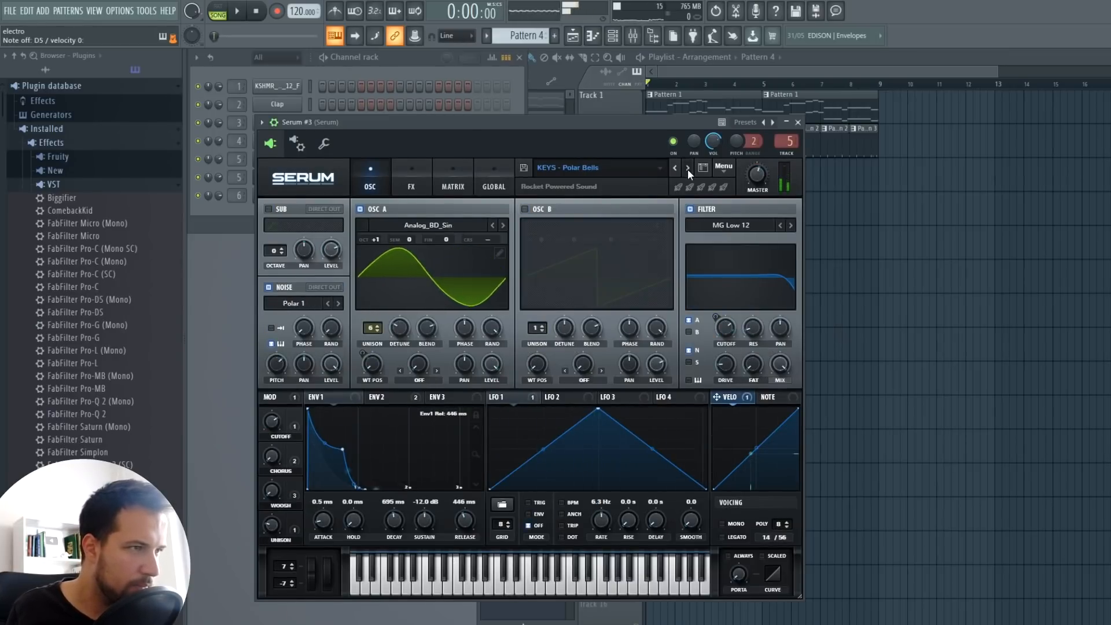
pyautogui.click(687, 169)
pyautogui.click(599, 168)
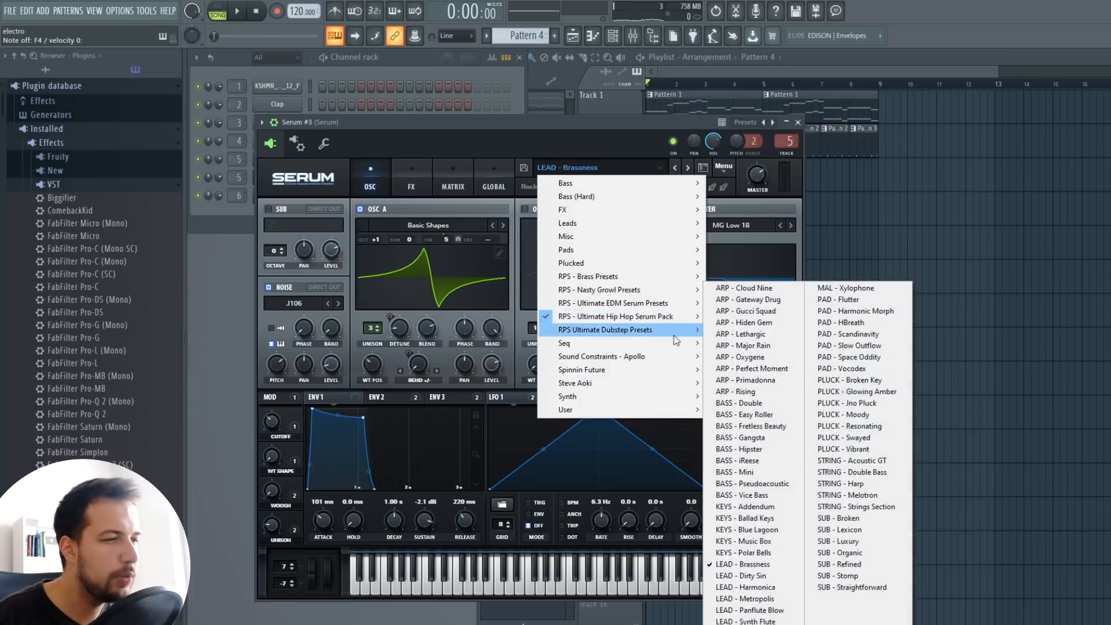
pyautogui.moveTo(616, 316)
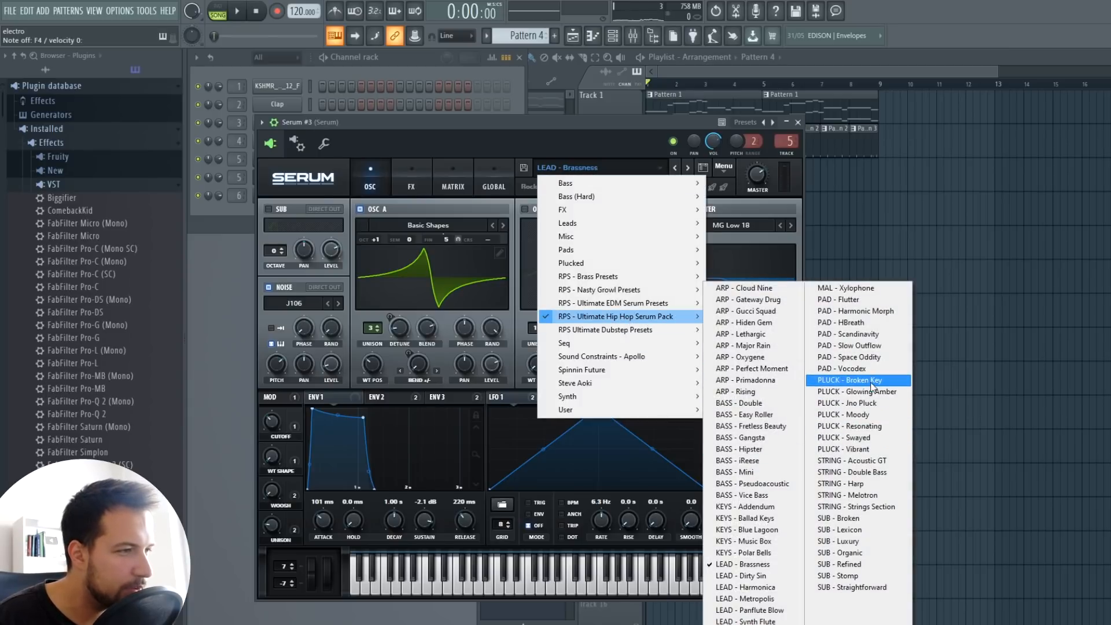
pyautogui.click(872, 382)
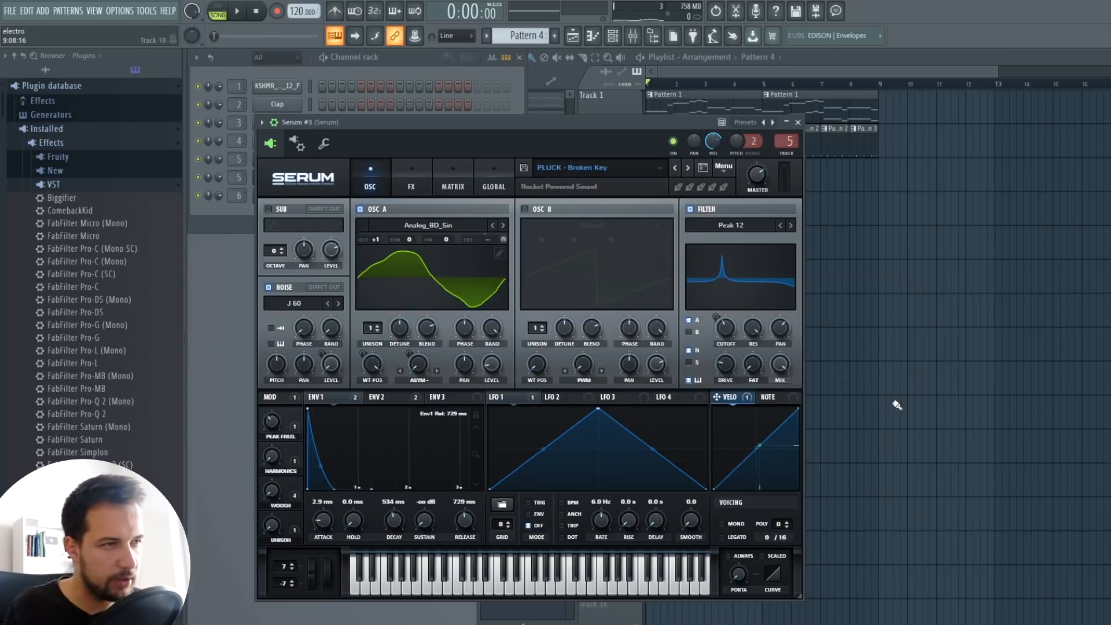
pyautogui.click(687, 167)
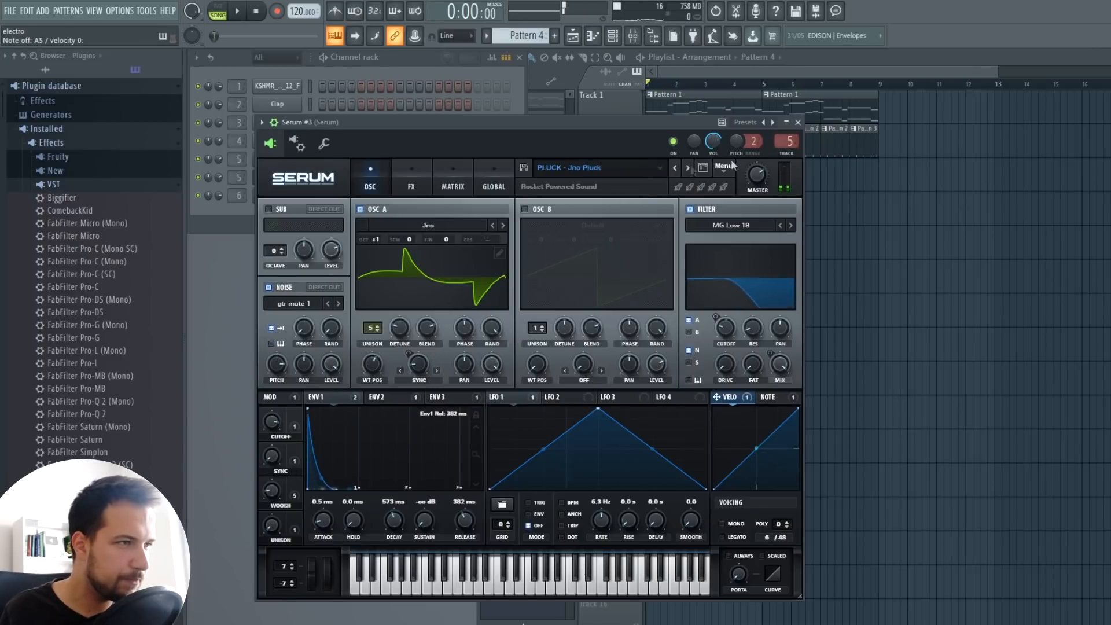
pyautogui.click(799, 122)
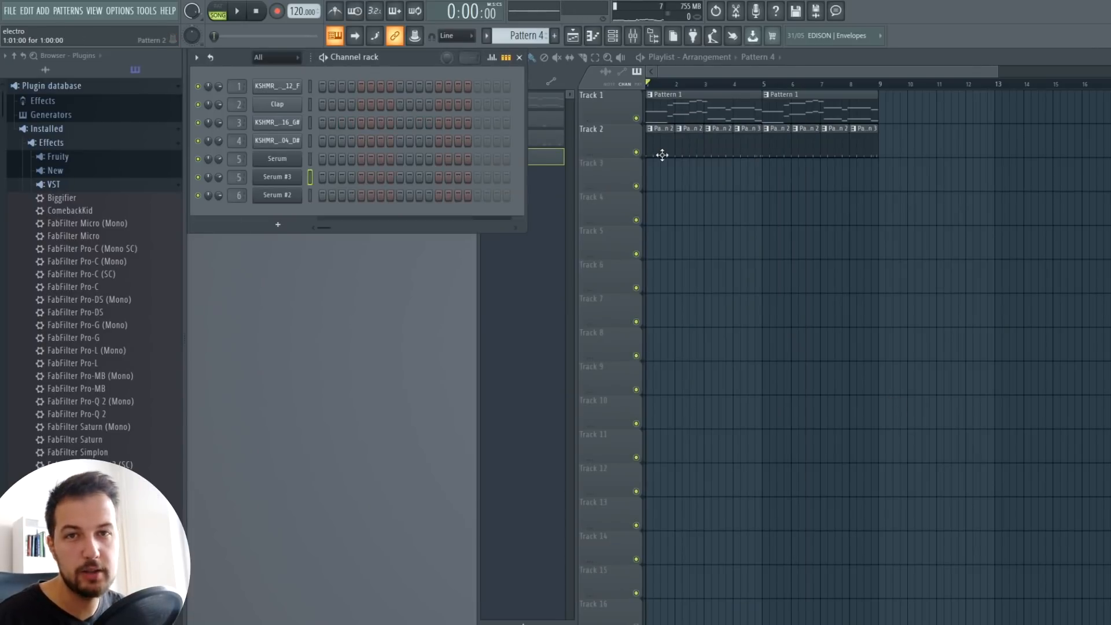
# Draw and prune repeating F4 notes with E4 and G4 in Serum #3's piano roll, audition, and return to the playlist
pyautogui.click(559, 37)
pyautogui.press('space')
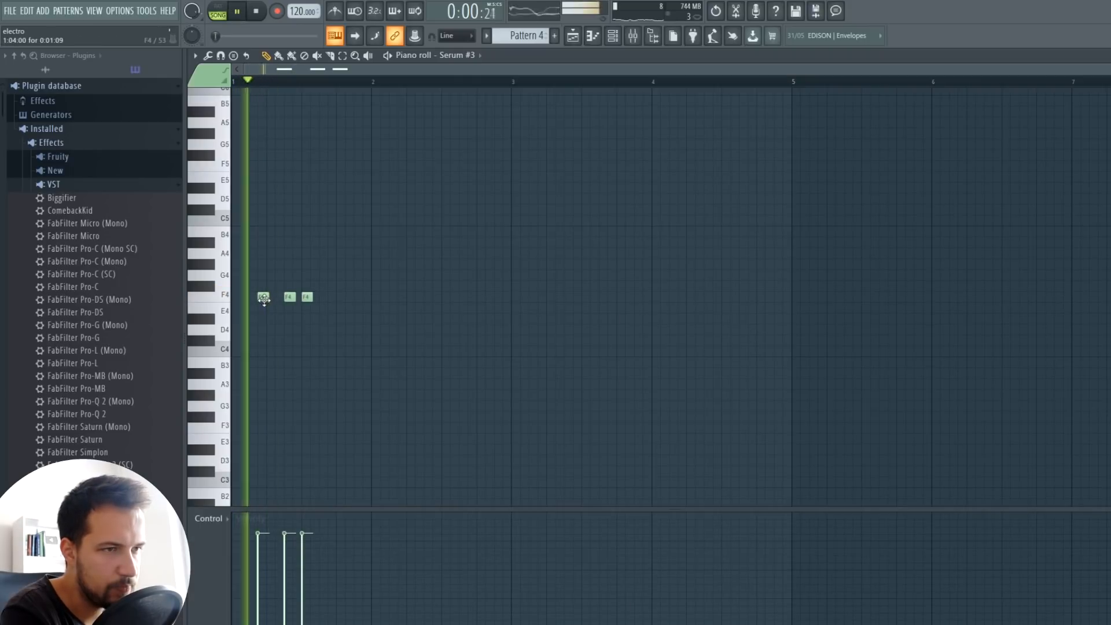
pyautogui.press('space')
pyautogui.click(244, 297)
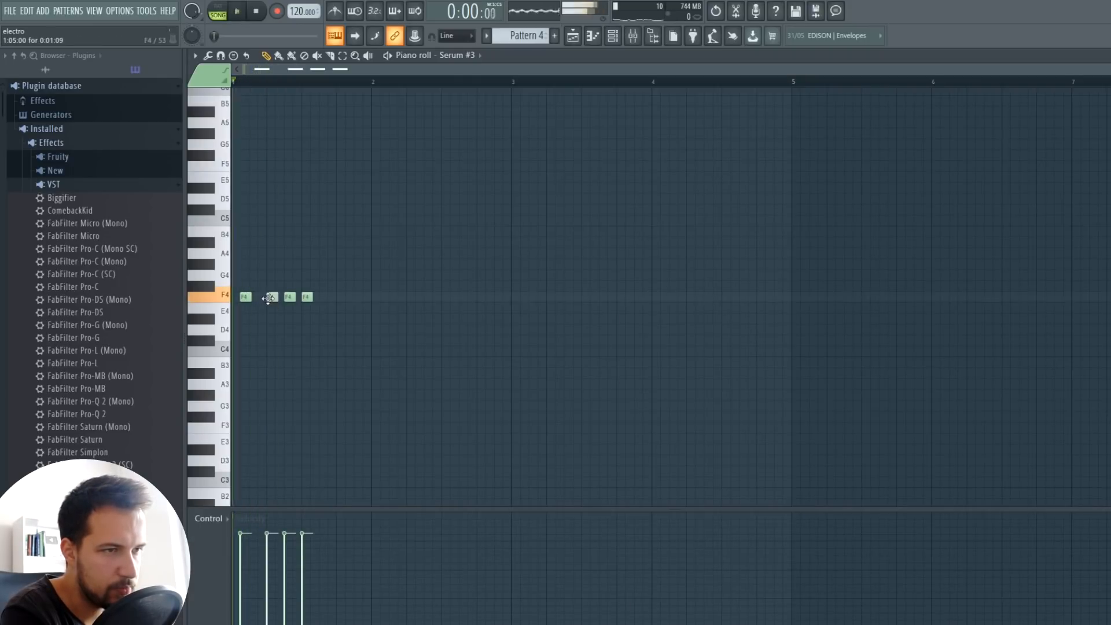
pyautogui.rightClick(307, 298)
pyautogui.rightClick(290, 298)
pyautogui.press('space')
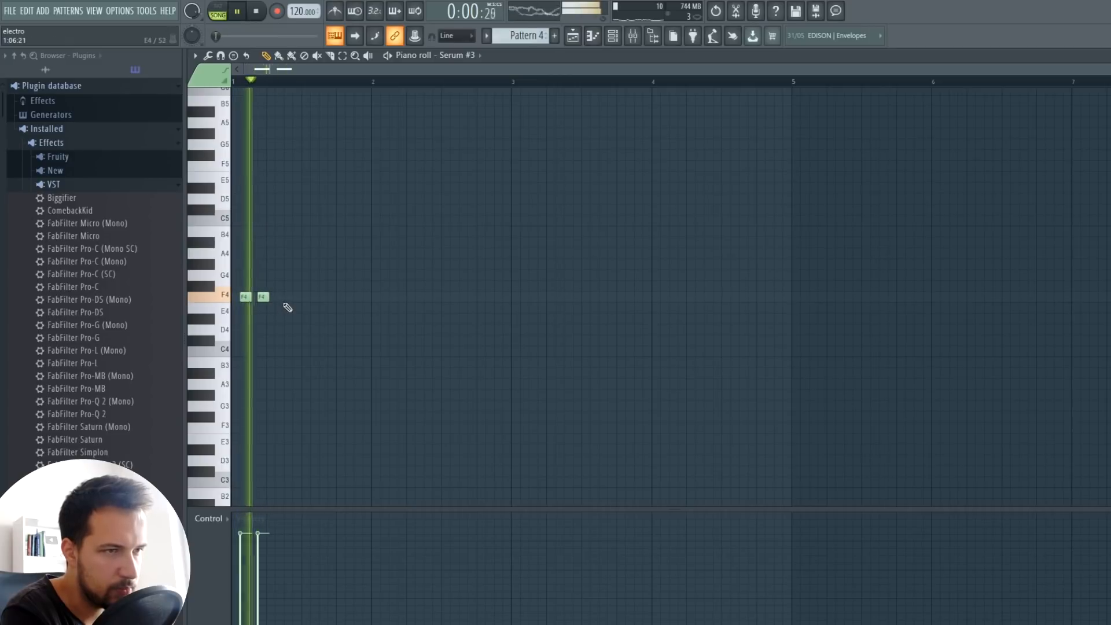
pyautogui.click(289, 297)
pyautogui.press('space')
pyautogui.moveTo(321, 278); pyautogui.dragTo(246, 301)
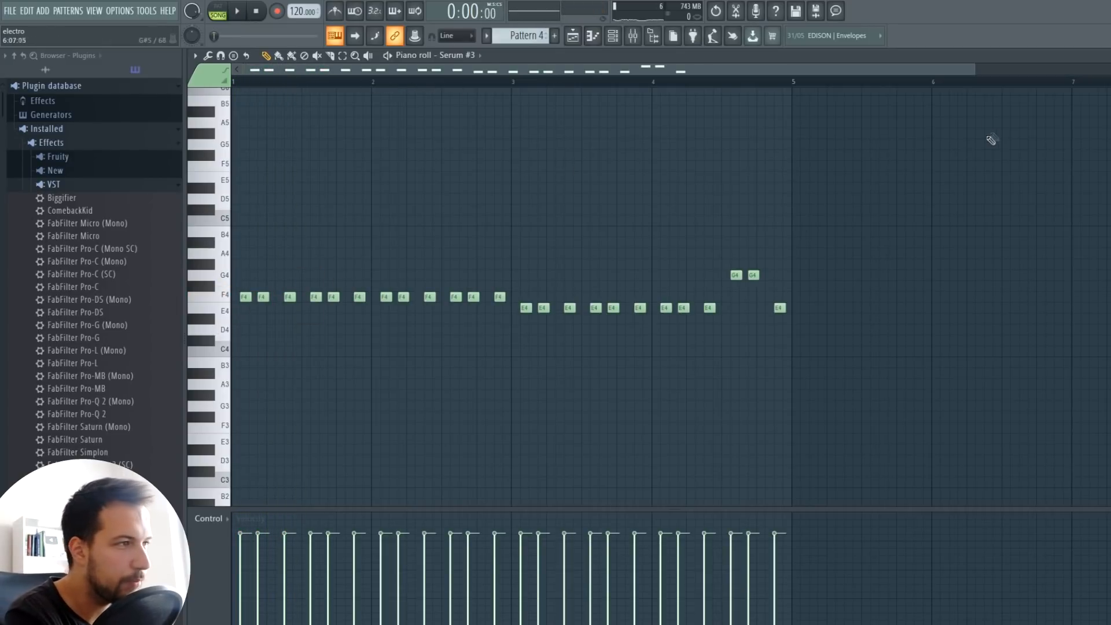
pyautogui.press('space')
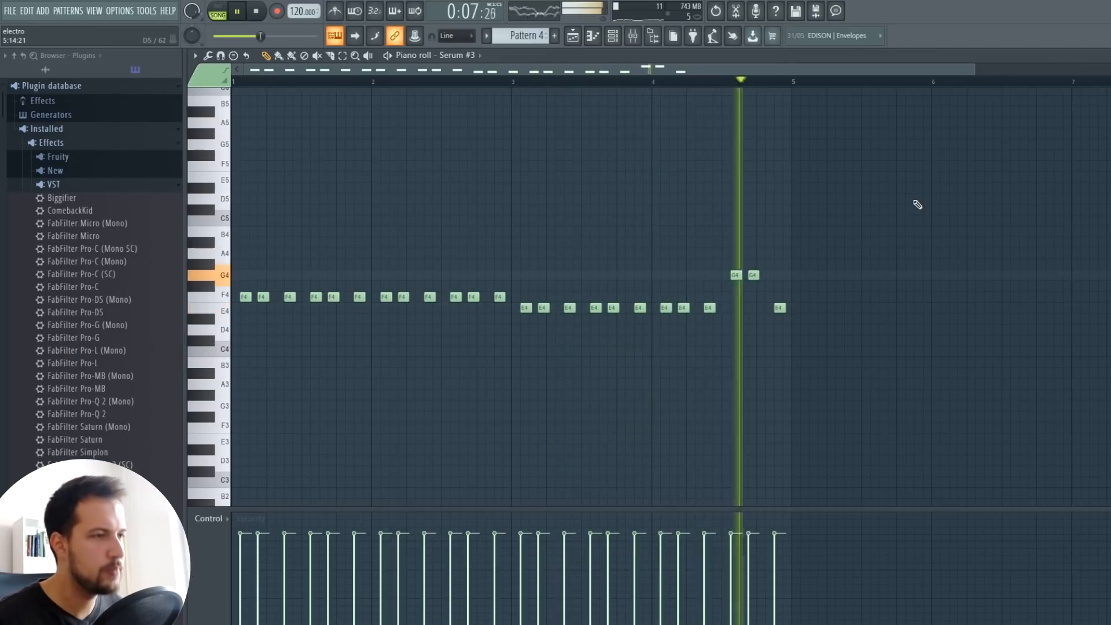
pyautogui.press('F5')
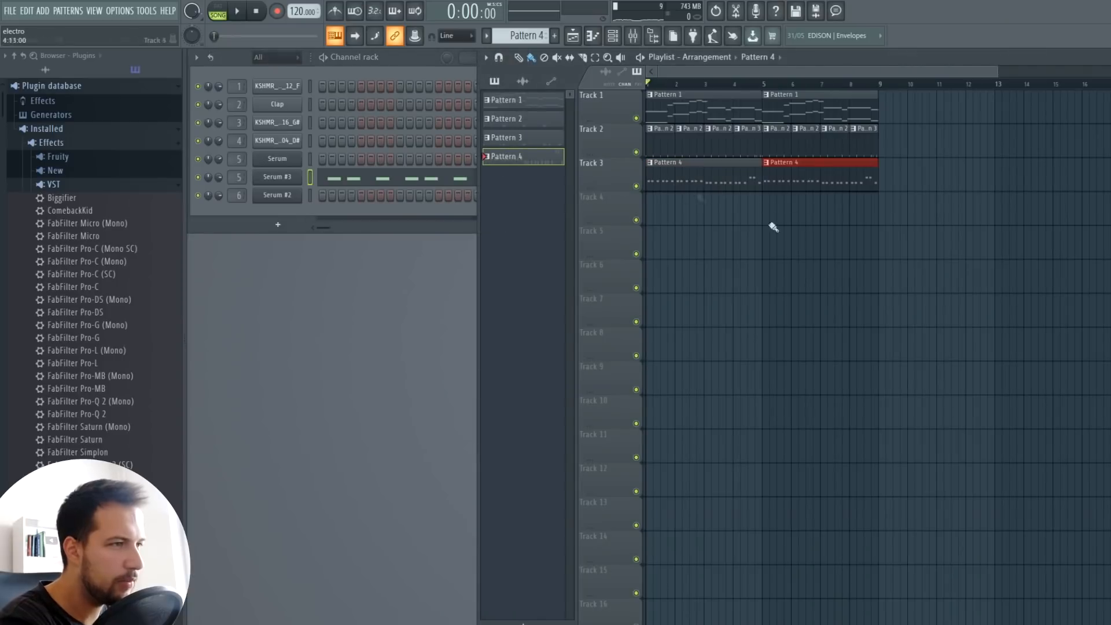
# While playing, raise Serum #3's Sync macro, lower Woosh and adjust Unison, then stop and close the synth
pyautogui.click(276, 178)
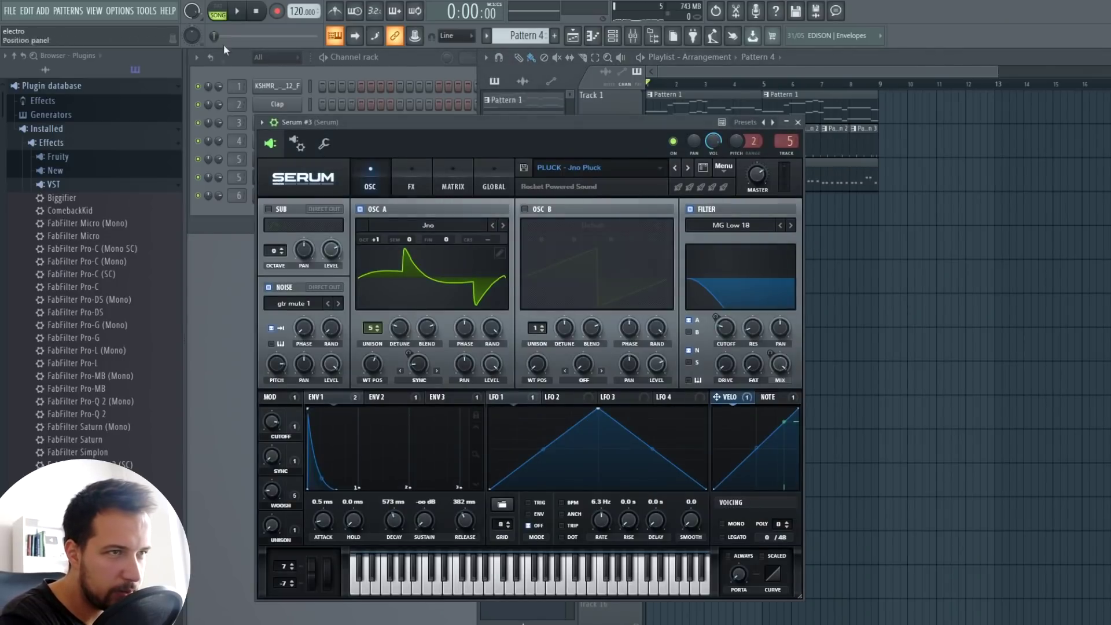
pyautogui.click(220, 11)
pyautogui.moveTo(271, 423)
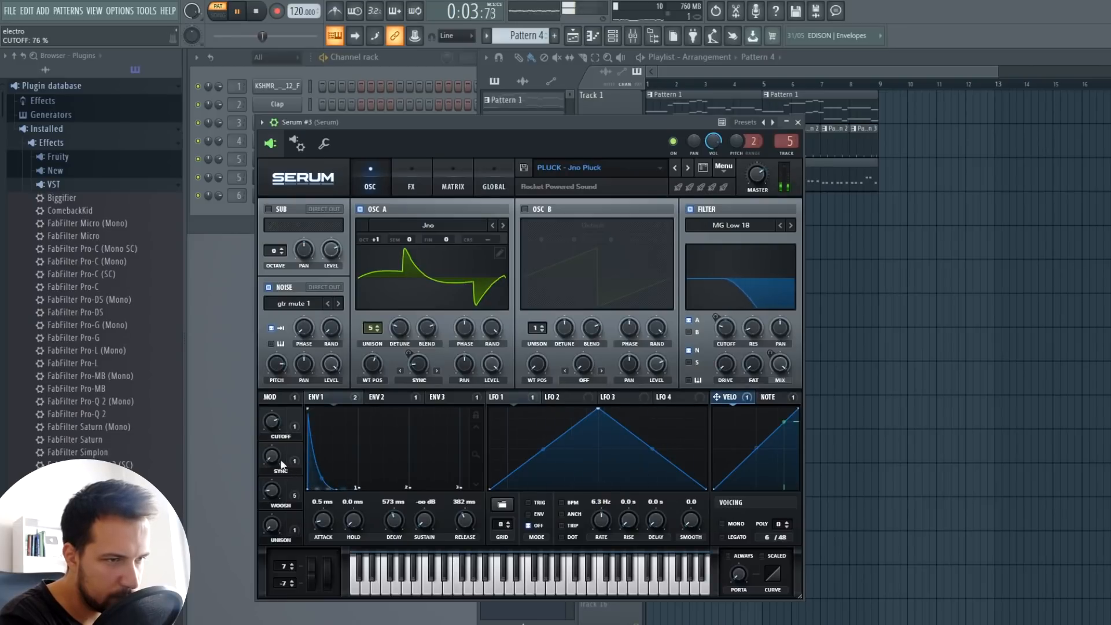
pyautogui.moveTo(274, 427); pyautogui.dragTo(289, 406)
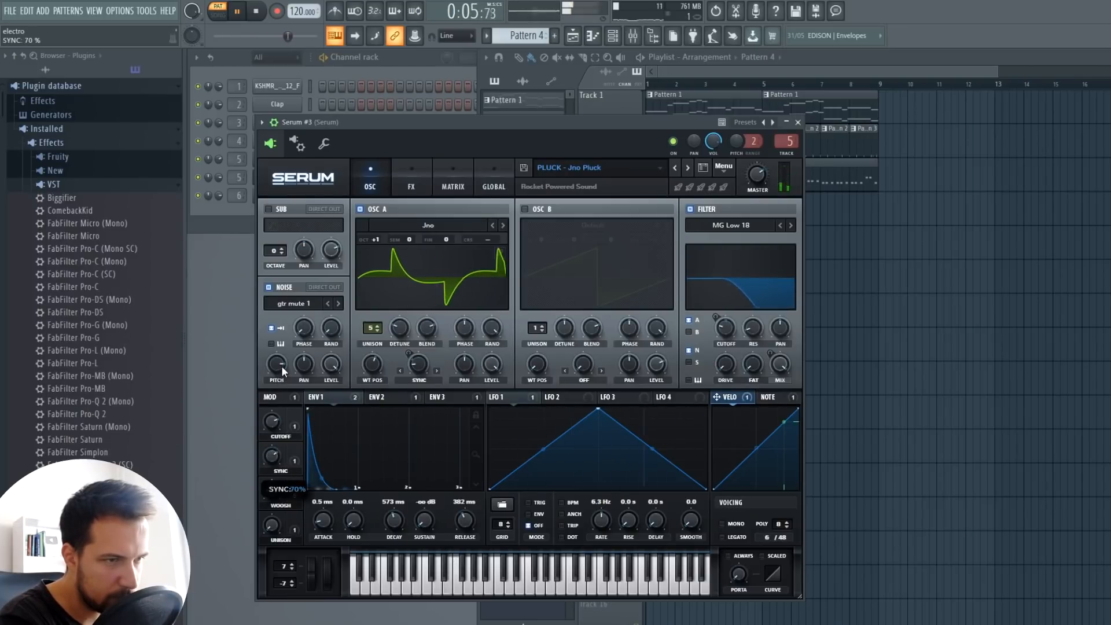
pyautogui.moveTo(272, 490)
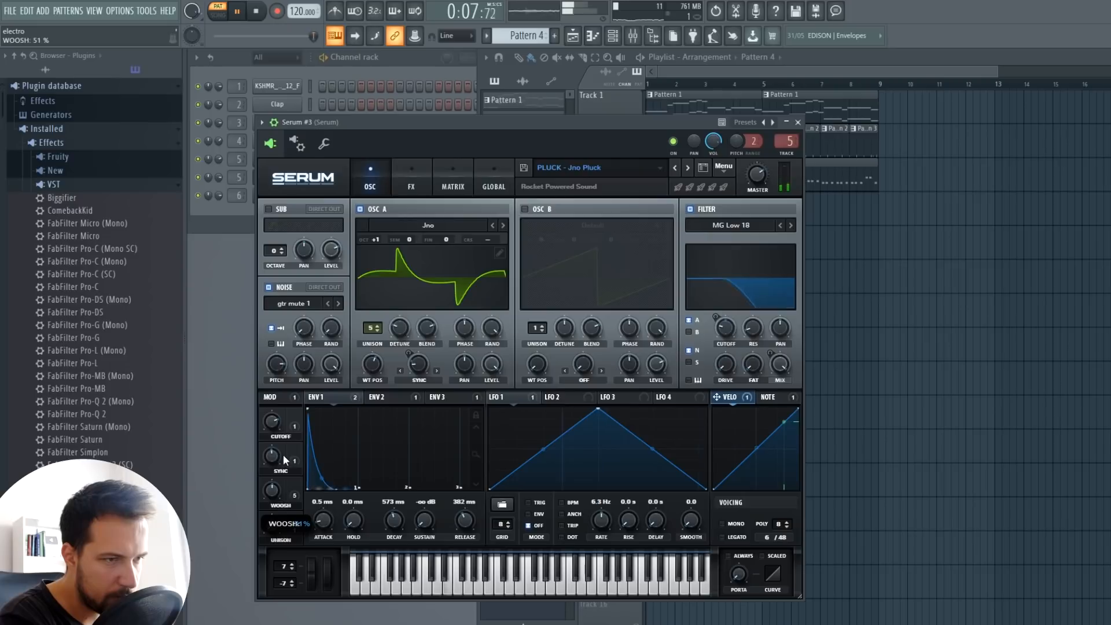
pyautogui.moveTo(284, 477); pyautogui.dragTo(287, 490)
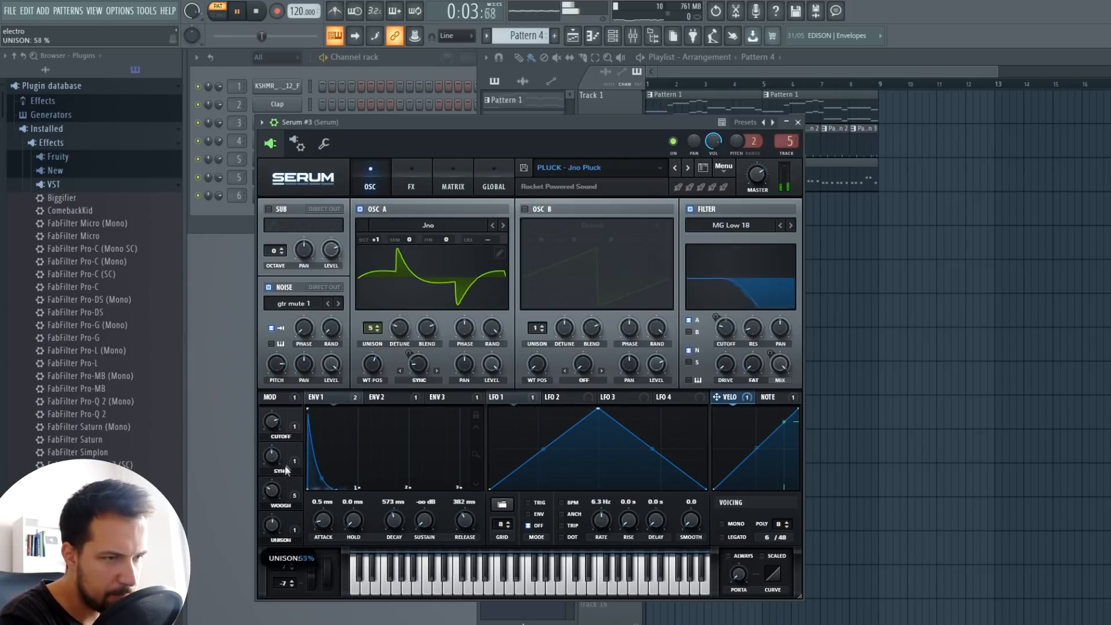
pyautogui.press('Escape')
pyautogui.press('space')
pyautogui.click(278, 177)
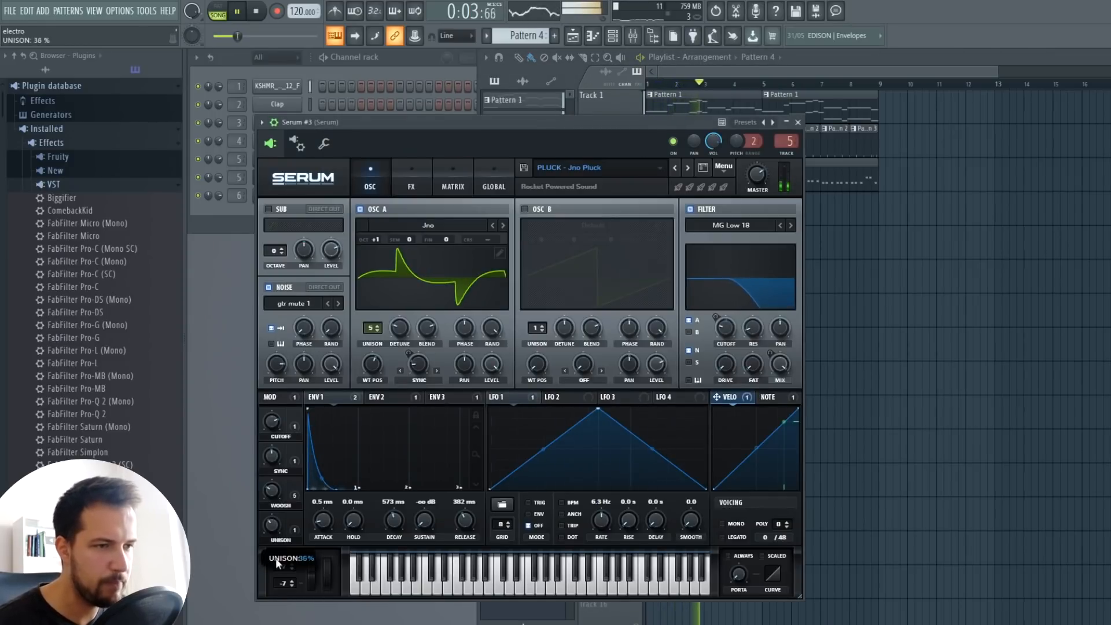
pyautogui.press('Escape')
pyautogui.press('space')
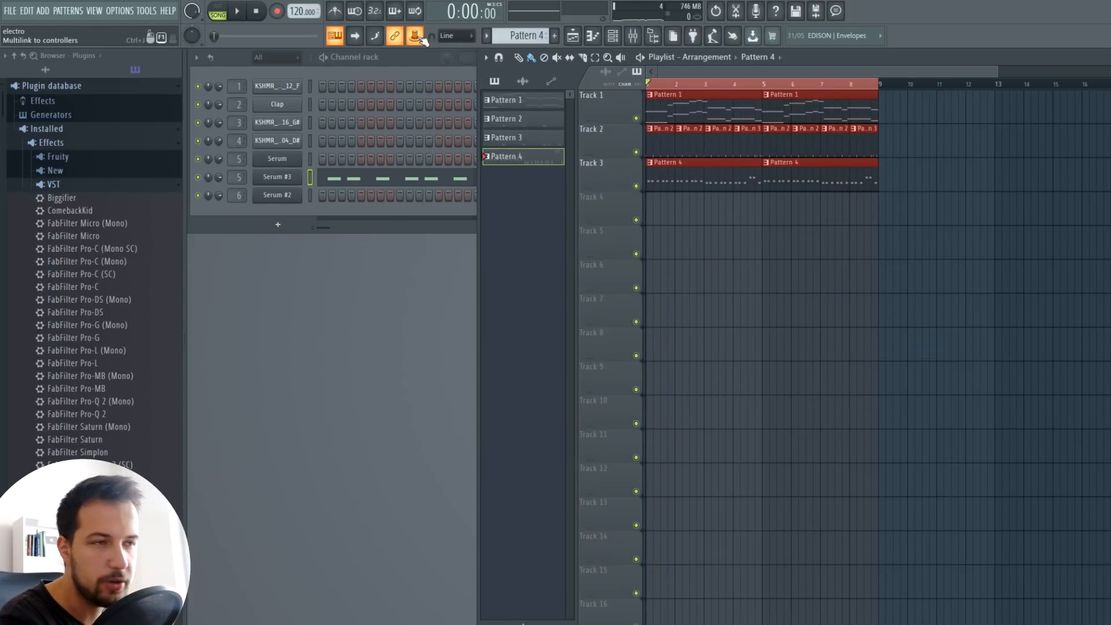
# Create automation clips for Serum #3's linked Woosh and Unison macros and play the song back
pyautogui.click(293, 177)
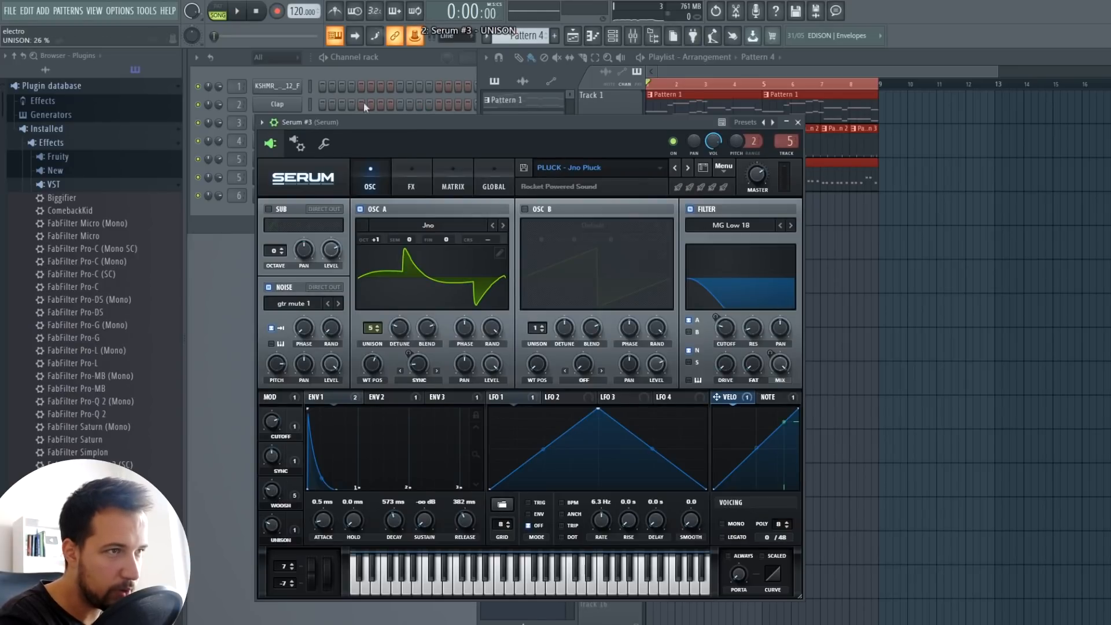
pyautogui.rightClick(415, 35)
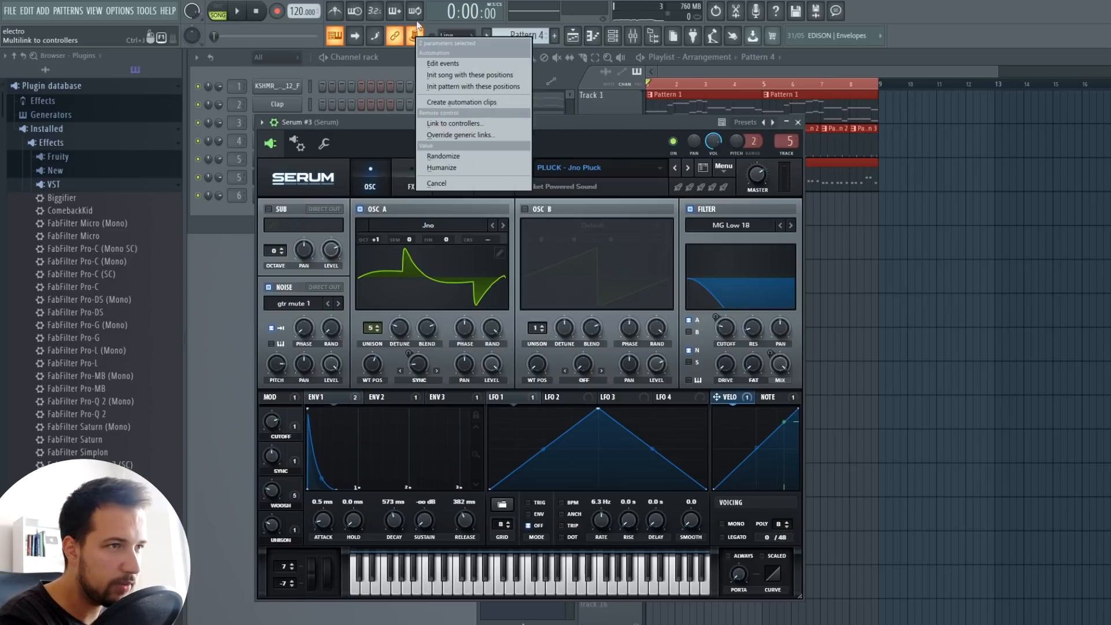
pyautogui.click(461, 102)
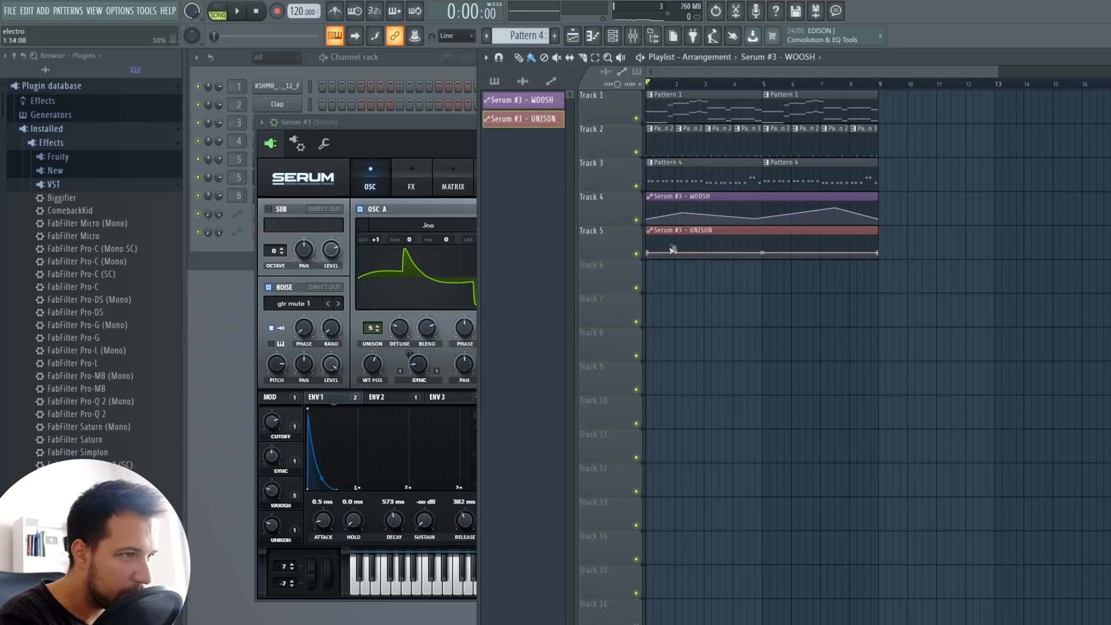
pyautogui.press('space')
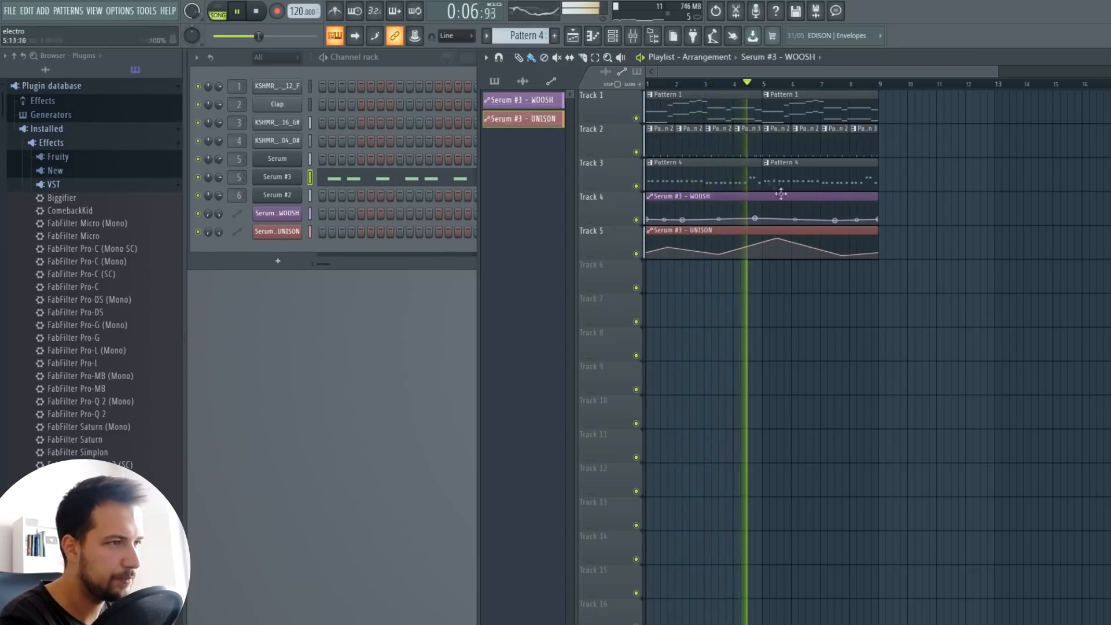
pyautogui.click(777, 169)
# Make the second Pattern 4 pluck clip unique as Pattern 5 and open its notes
pyautogui.rightClick(771, 171)
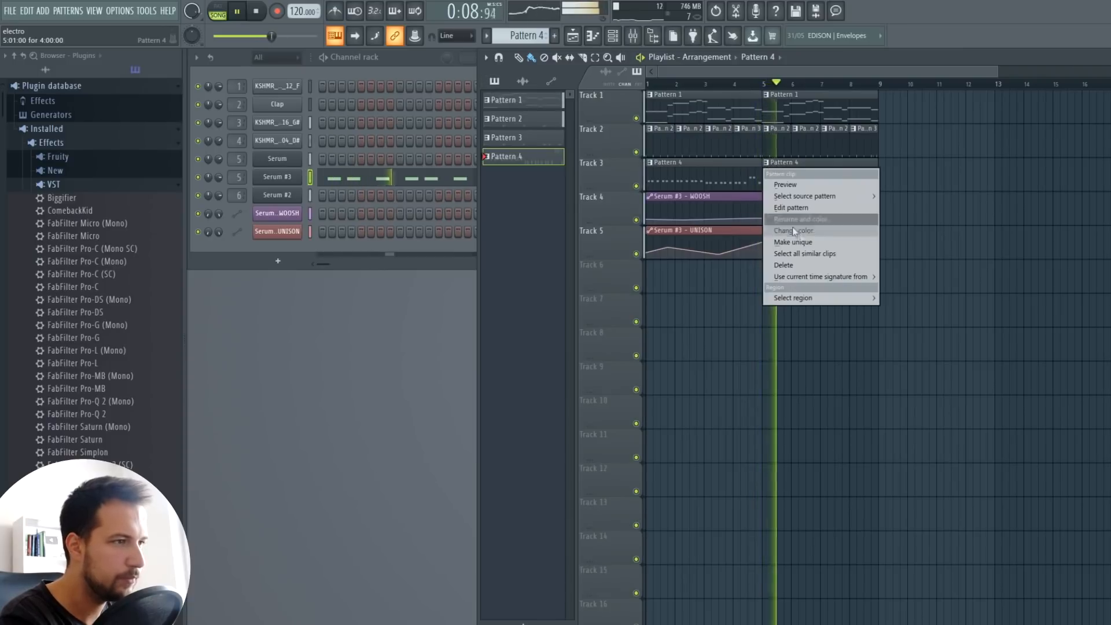
pyautogui.click(804, 236)
pyautogui.doubleClick(778, 164)
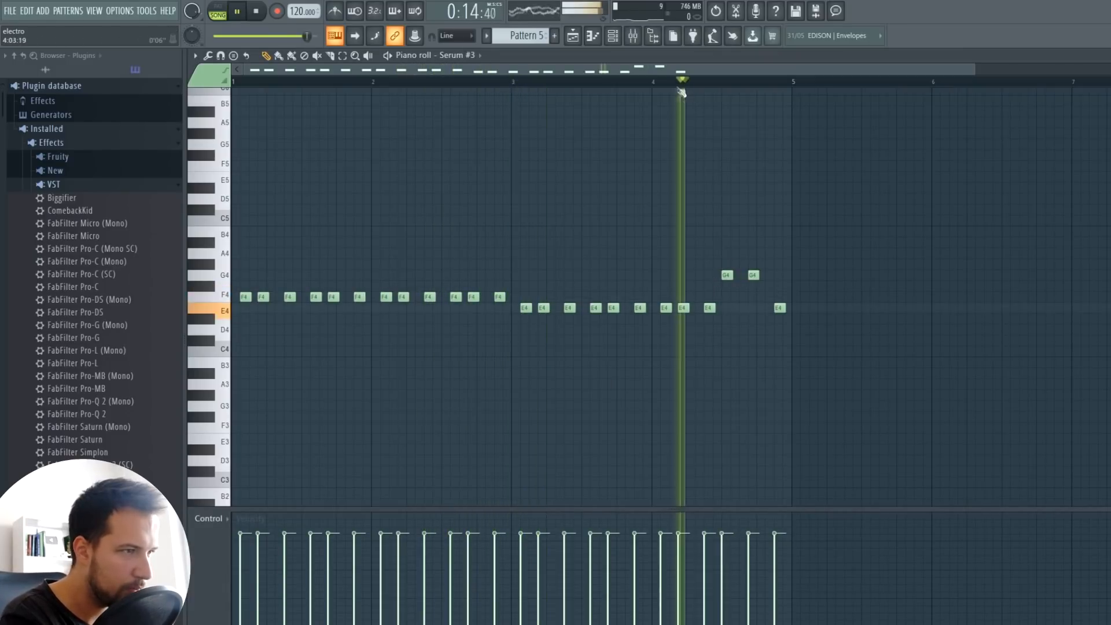
# Paint a quick roll of short G4 notes near the pattern's end, auditioning and trimming extras
pyautogui.click(727, 275)
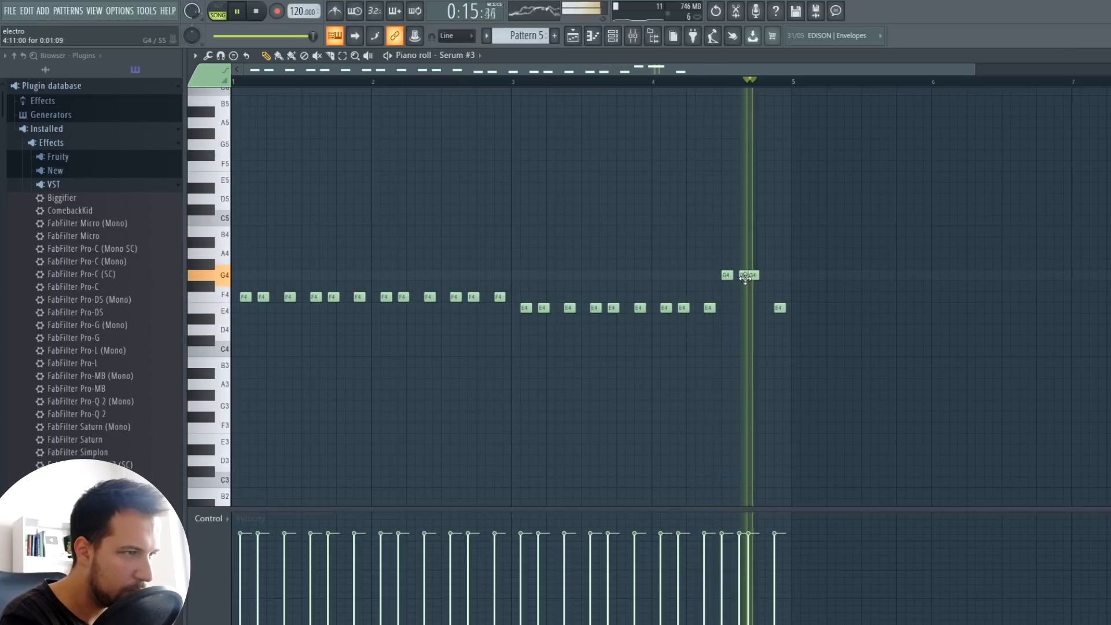
pyautogui.rightClick(742, 275)
pyautogui.scroll(3, 742, 88)
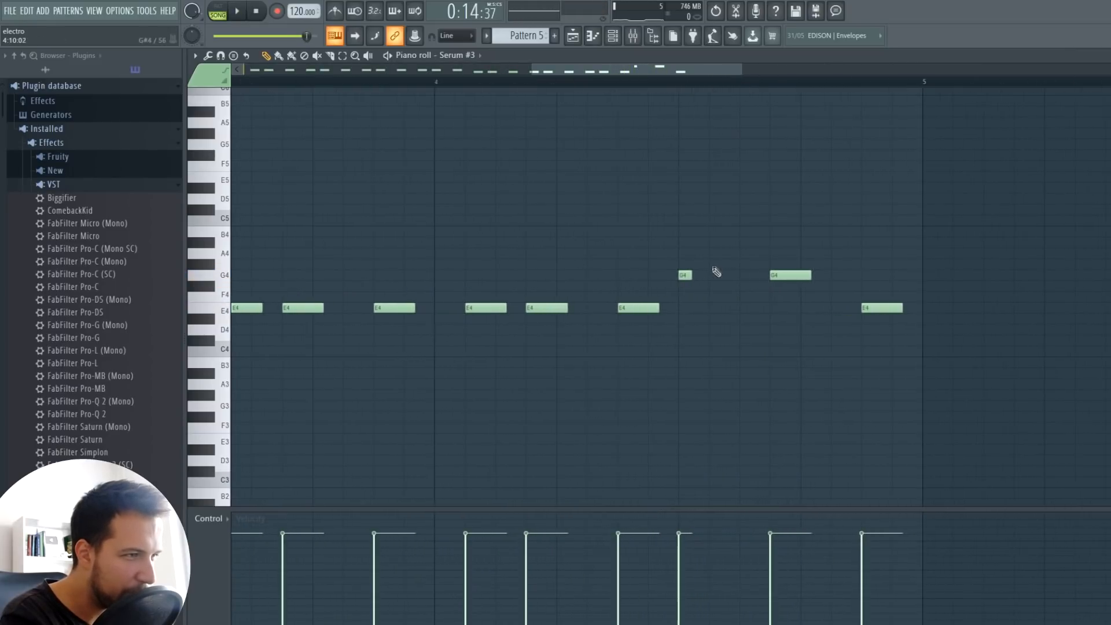
pyautogui.moveTo(717, 276); pyautogui.dragTo(758, 275)
pyautogui.press('space')
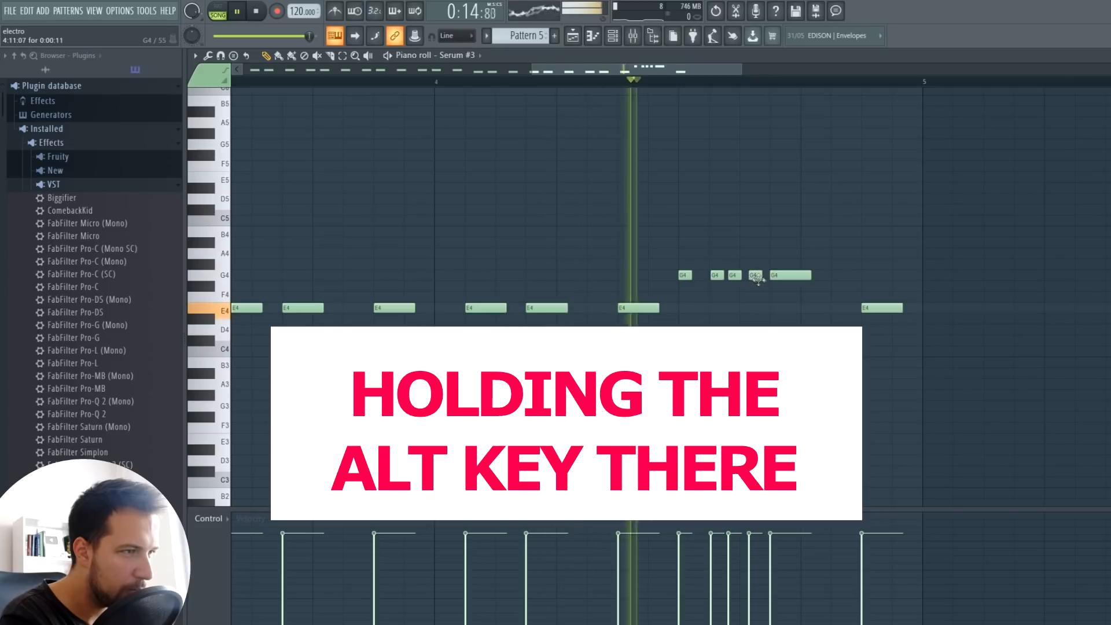
pyautogui.press('space')
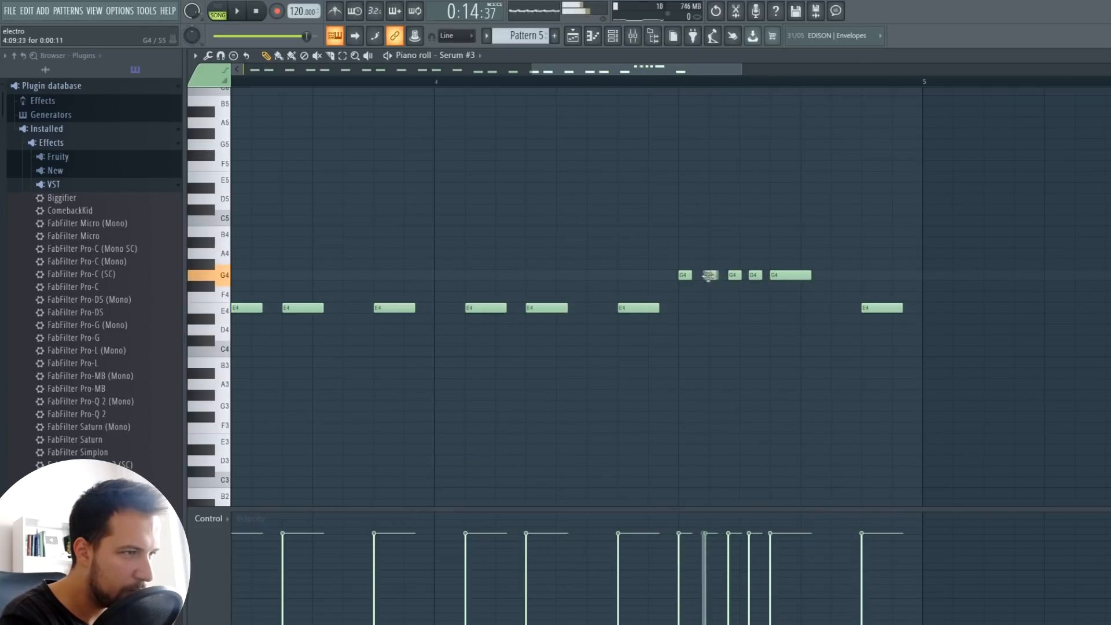
pyautogui.moveTo(753, 276); pyautogui.dragTo(745, 275)
pyautogui.press('space')
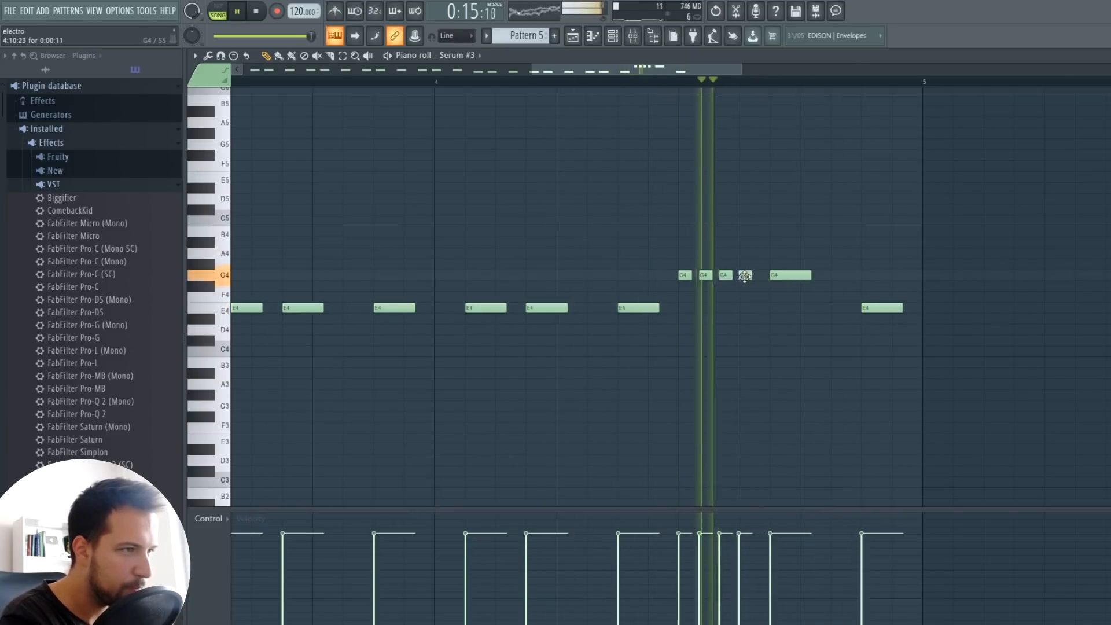
pyautogui.press('space')
pyautogui.rightClick(745, 275)
pyautogui.press('space')
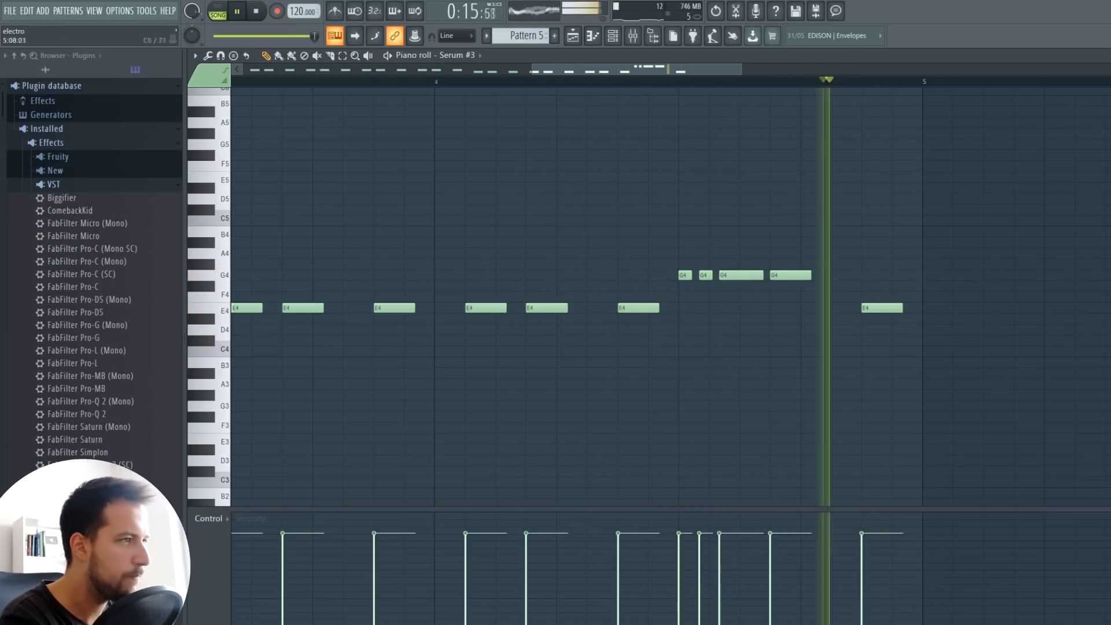
pyautogui.press('F5')
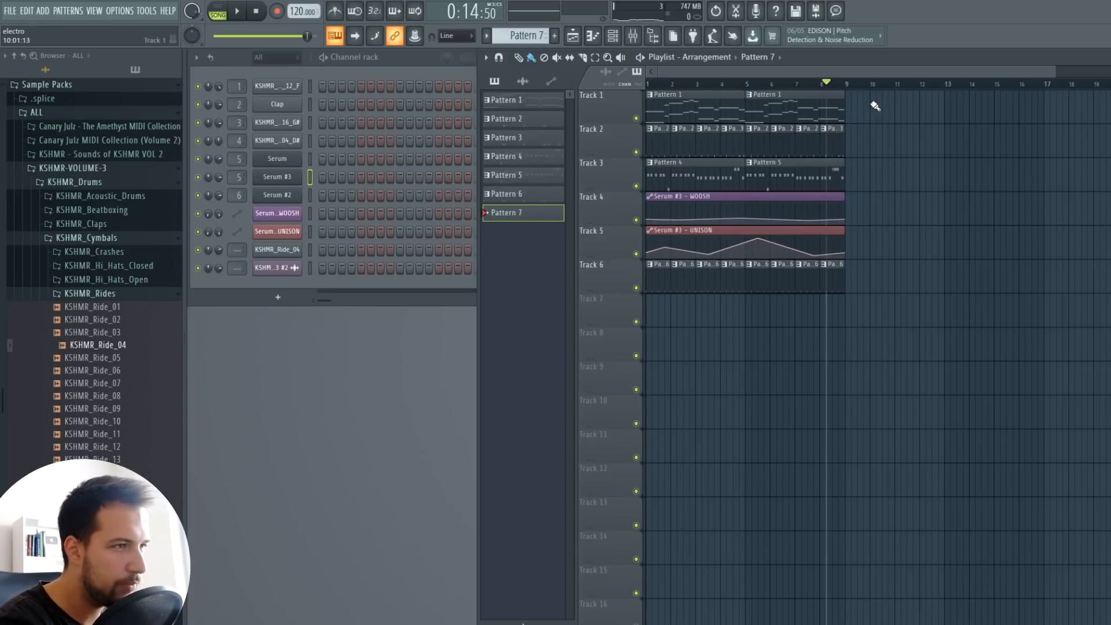
# Duplicate all eight bars of clips into bars 9–16, remove the extra Pattern 5 clip, set position to bar 9
pyautogui.hotkey('ctrl', 'a')
pyautogui.hotkey('ctrl', 'b')
pyautogui.rightClick(894, 170)
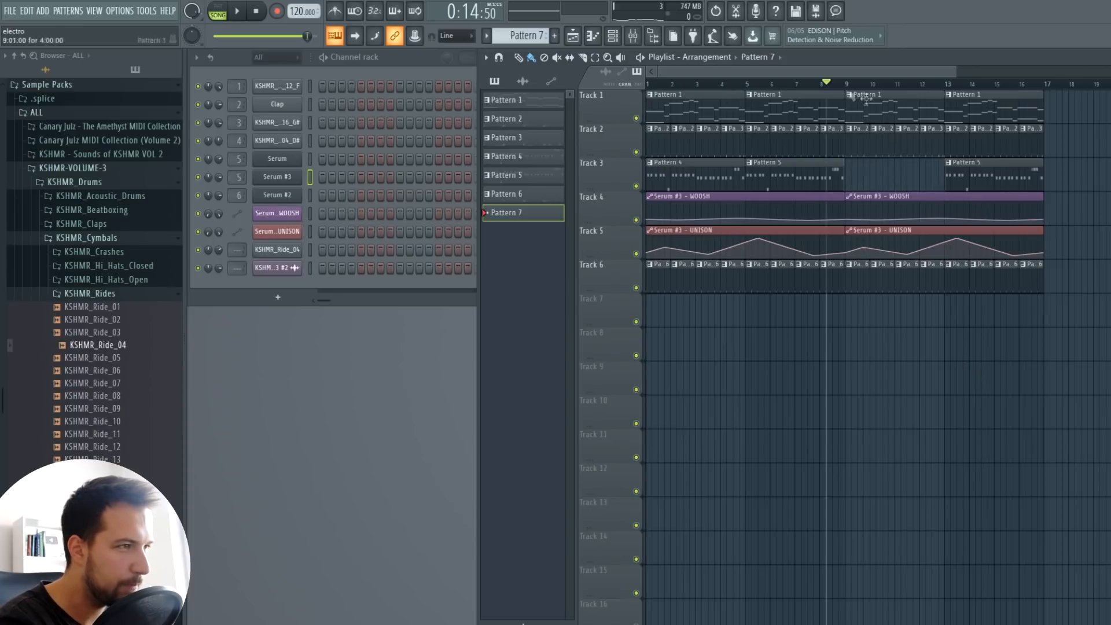
pyautogui.click(848, 84)
pyautogui.rightClick(276, 177)
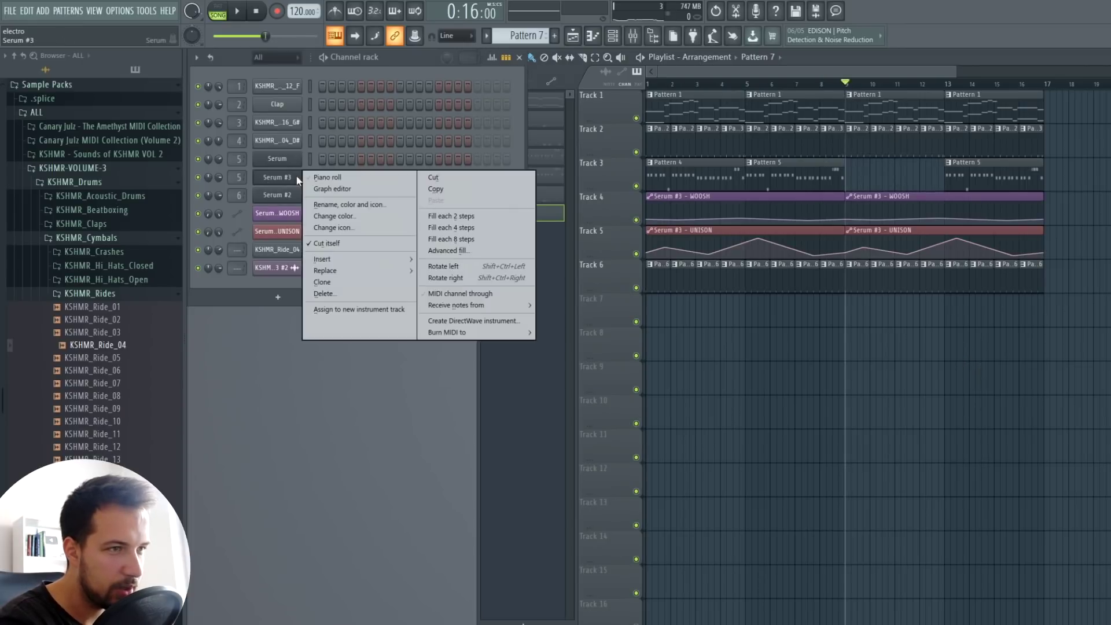
# Clone the Serum #3 pluck channel and step presets to LEAD - Space Quest
pyautogui.click(323, 282)
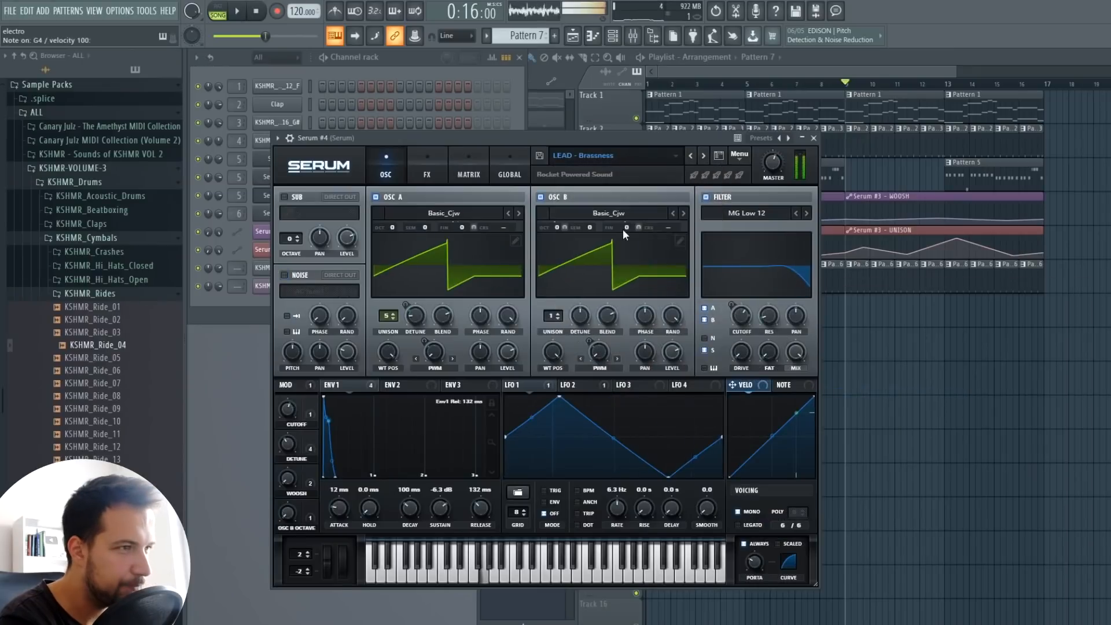
pyautogui.click(704, 153)
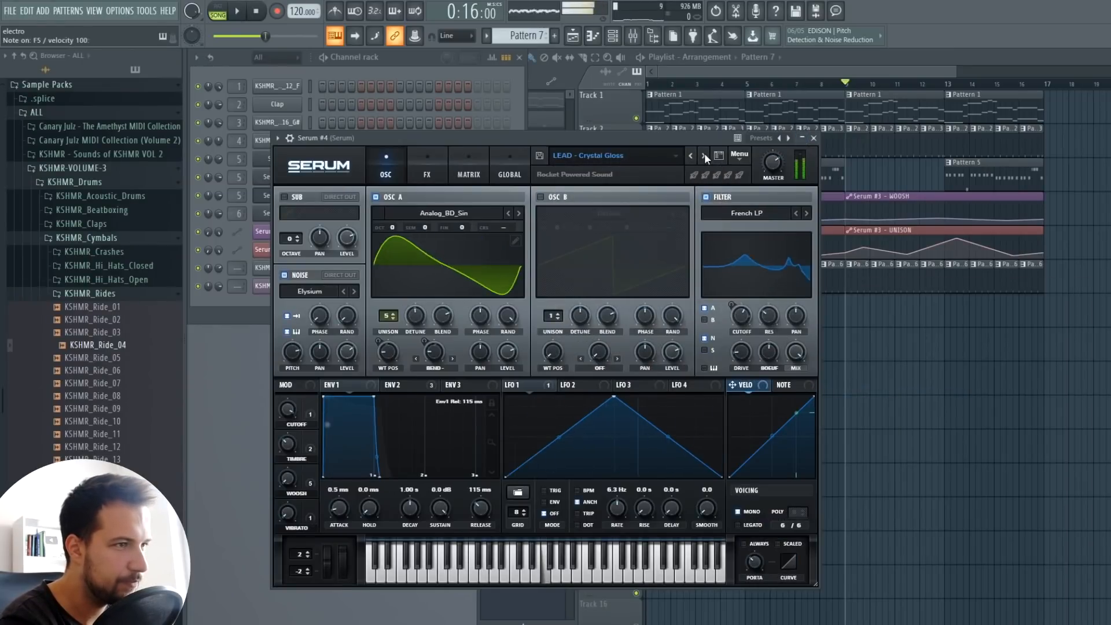
pyautogui.click(704, 153)
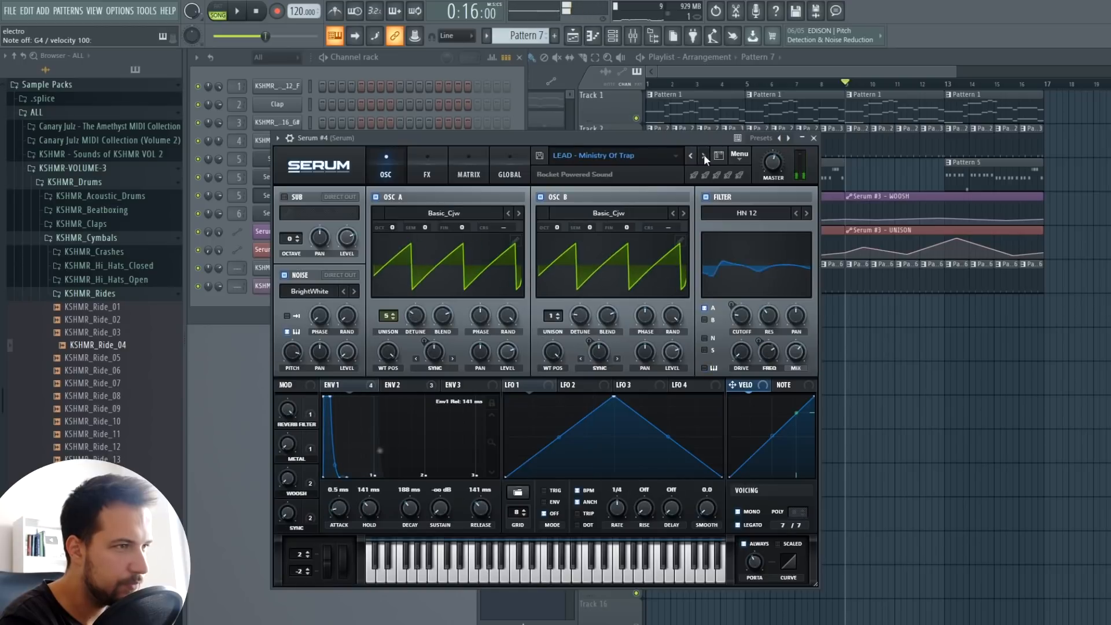
pyautogui.click(704, 155)
pyautogui.click(704, 155)
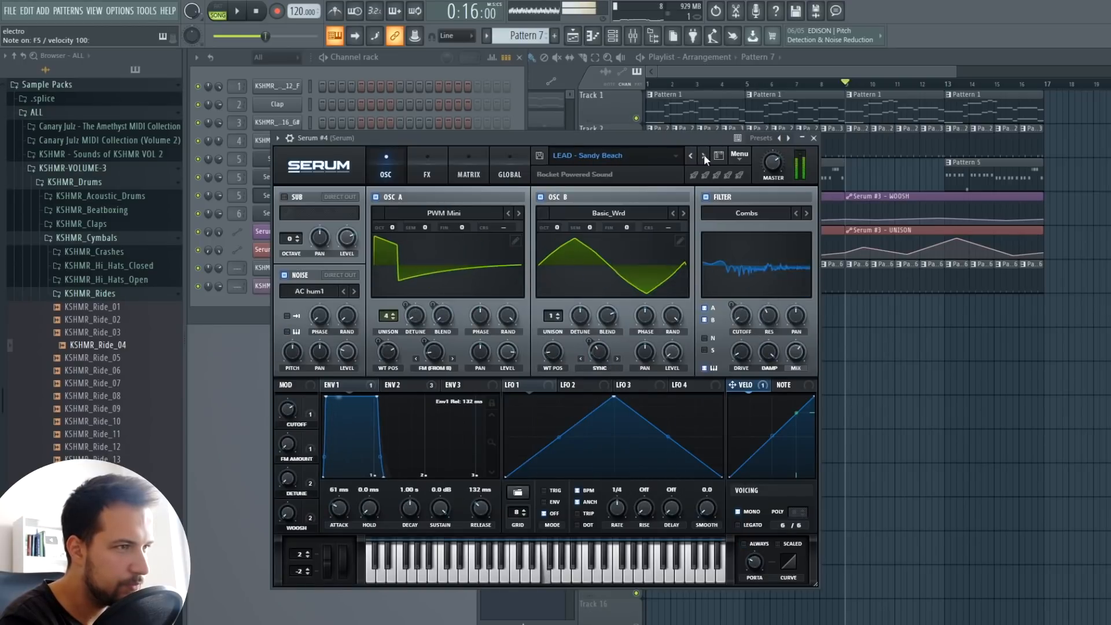
pyautogui.click(704, 155)
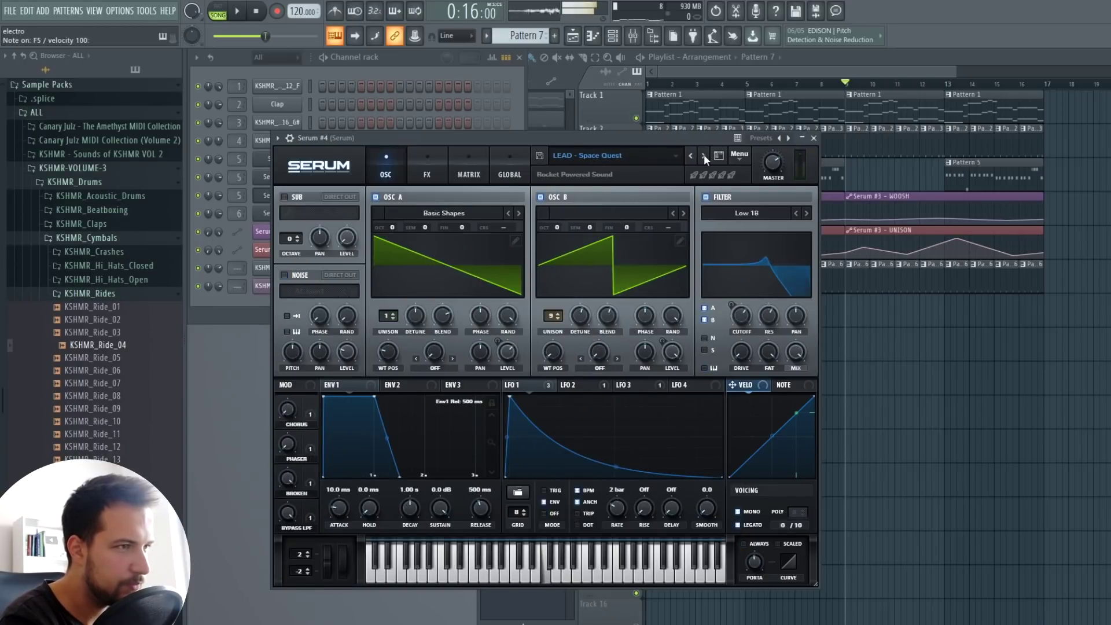
# Write short F5 and G5 notes for the Serum #4 lead in Pattern 7, auditioning as you go
pyautogui.click(815, 139)
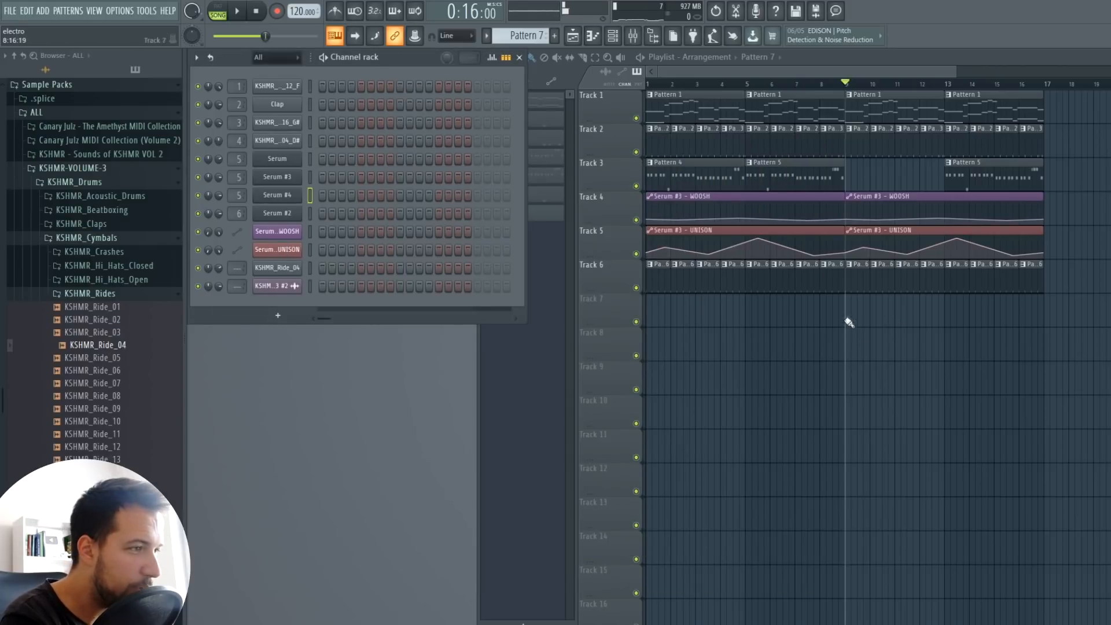
pyautogui.rightClick(281, 195)
pyautogui.click(329, 199)
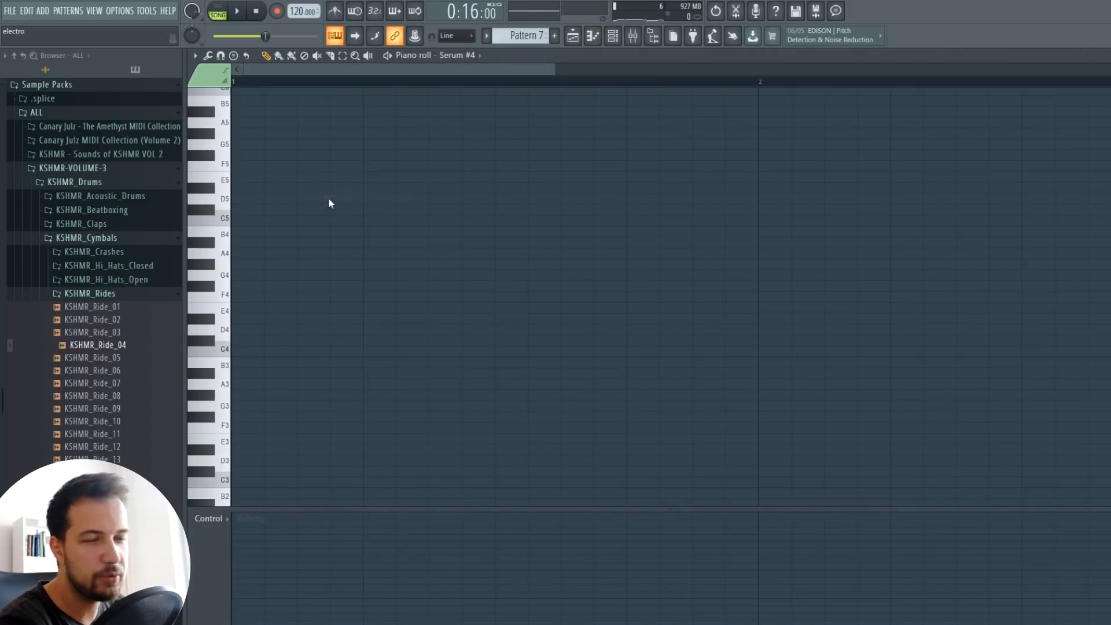
pyautogui.scroll(3, 496, 141)
pyautogui.click(261, 199)
pyautogui.press('space')
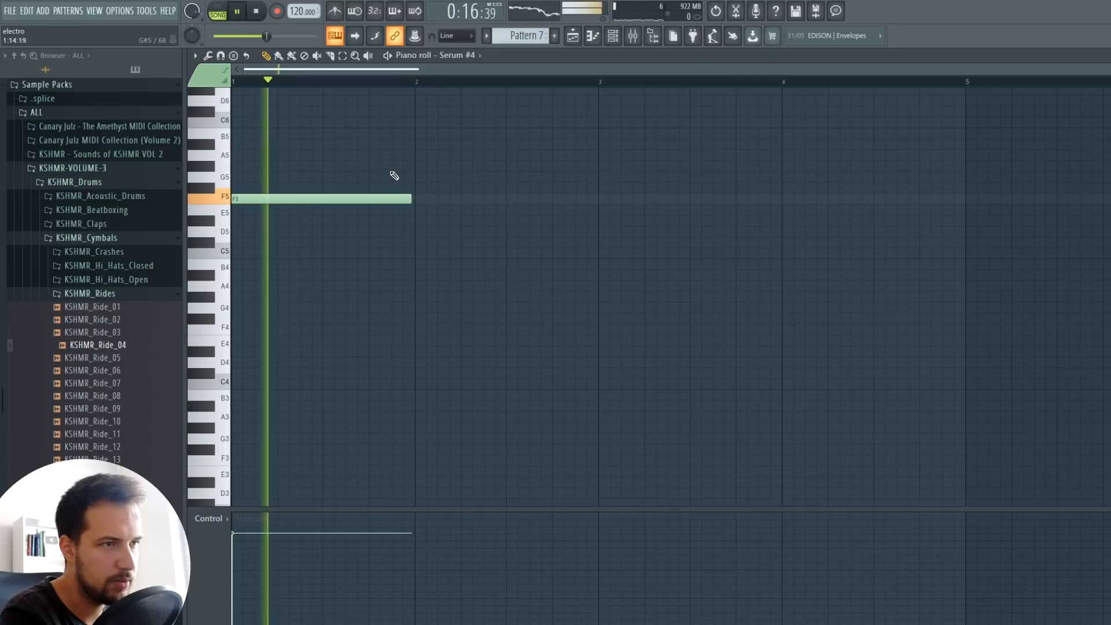
pyautogui.press('space')
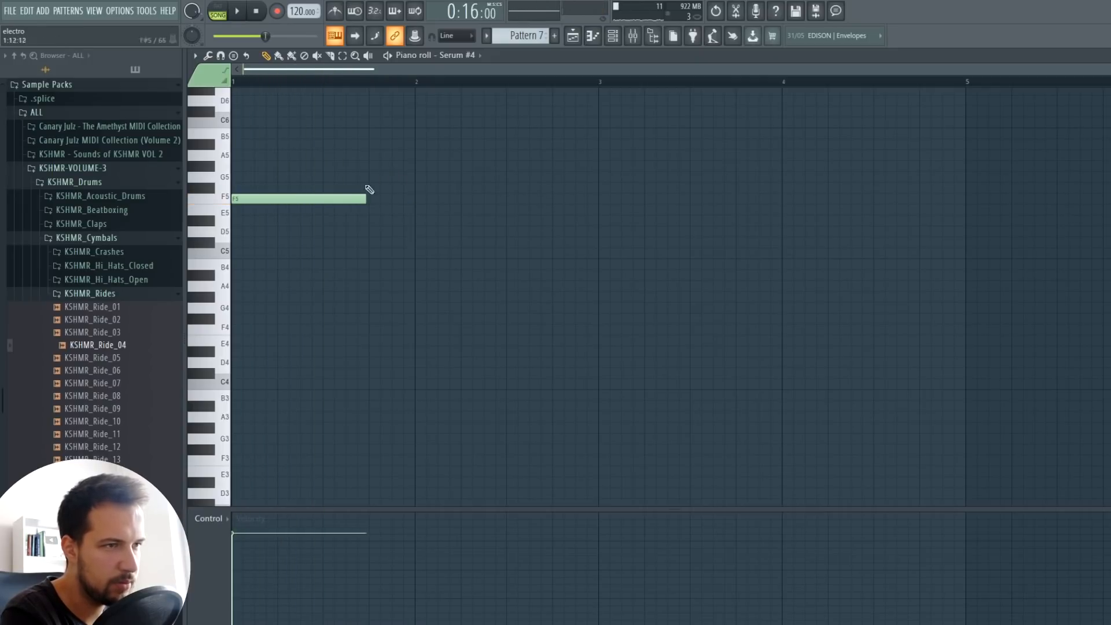
pyautogui.click(373, 177)
pyautogui.press('space')
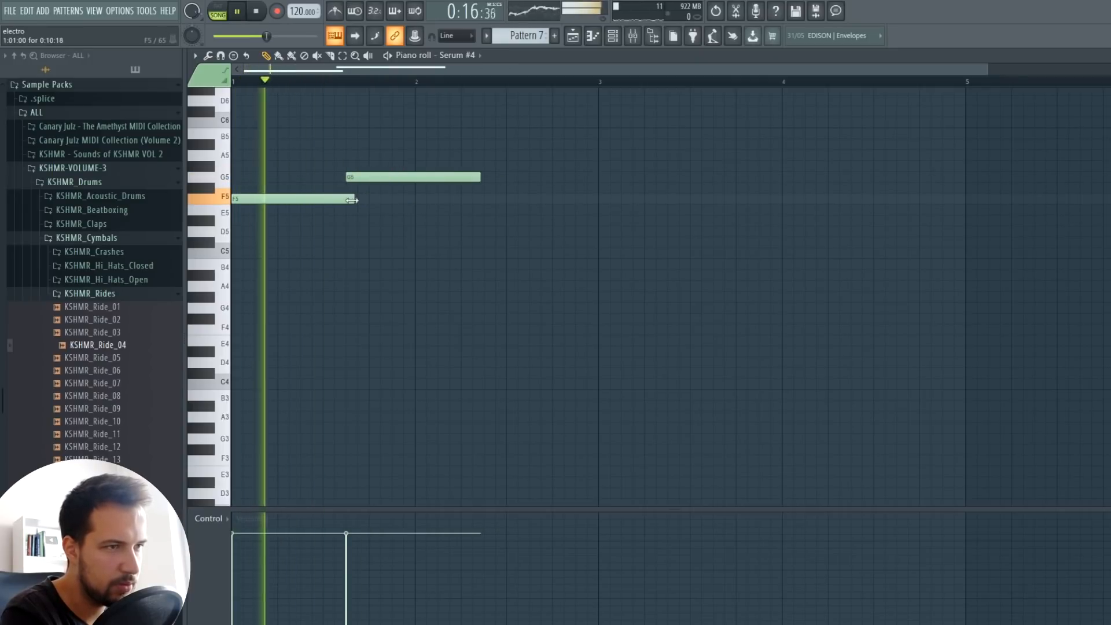
pyautogui.moveTo(367, 199)
pyautogui.mouseDown()
pyautogui.moveTo(343, 198)
pyautogui.moveTo(366, 198)
pyautogui.mouseUp()
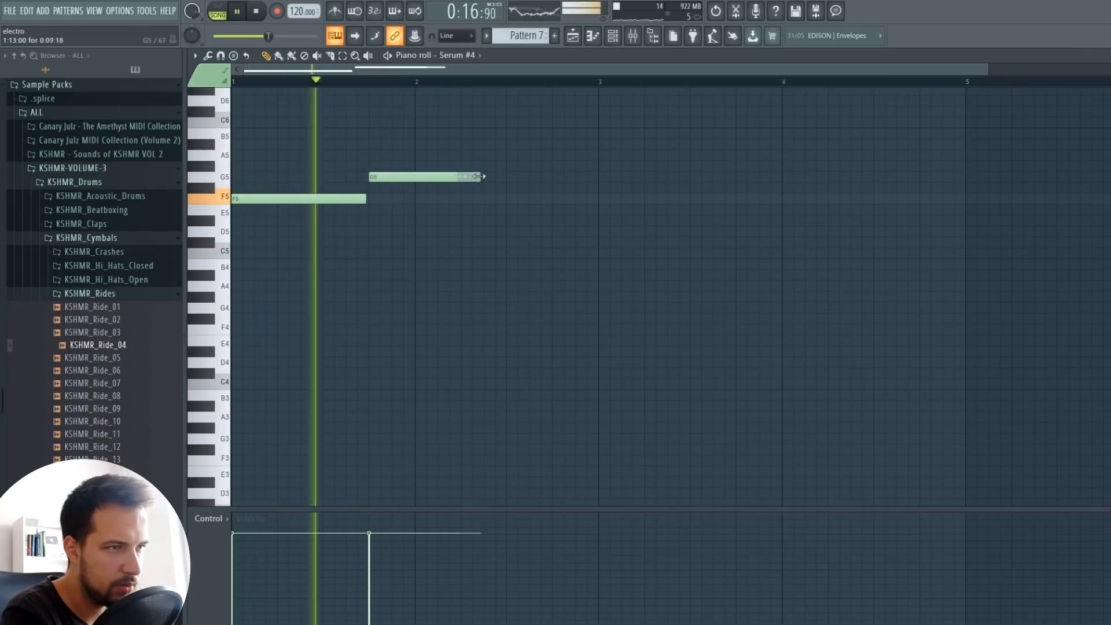
pyautogui.moveTo(482, 176); pyautogui.dragTo(393, 179)
pyautogui.press('space')
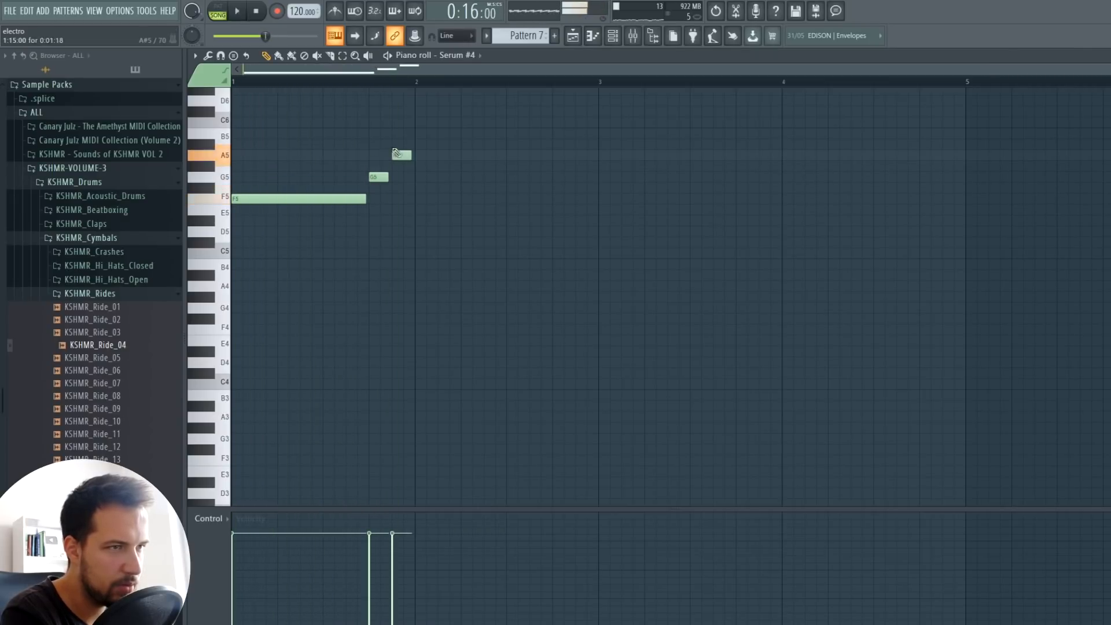
# Lengthen and reposition the A5 and G5 notes, add a long bar-3 G5 and a short C6
pyautogui.press('space')
pyautogui.moveTo(406, 154); pyautogui.dragTo(551, 157)
pyautogui.scroll(1, 565, 191)
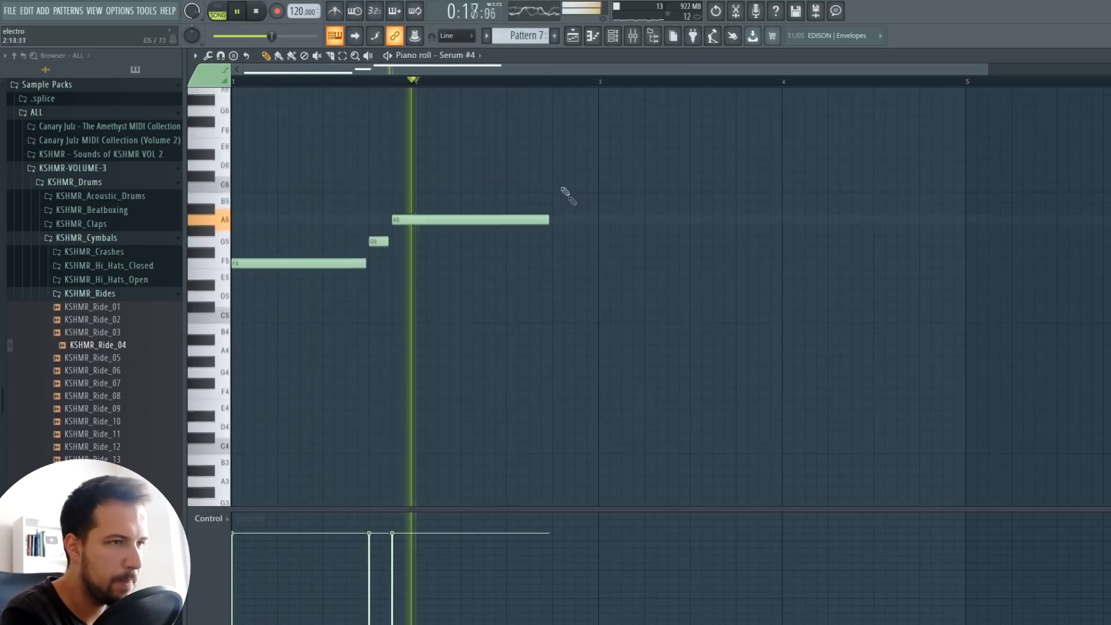
pyautogui.moveTo(469, 219); pyautogui.dragTo(492, 220)
pyautogui.moveTo(388, 242); pyautogui.dragTo(413, 244)
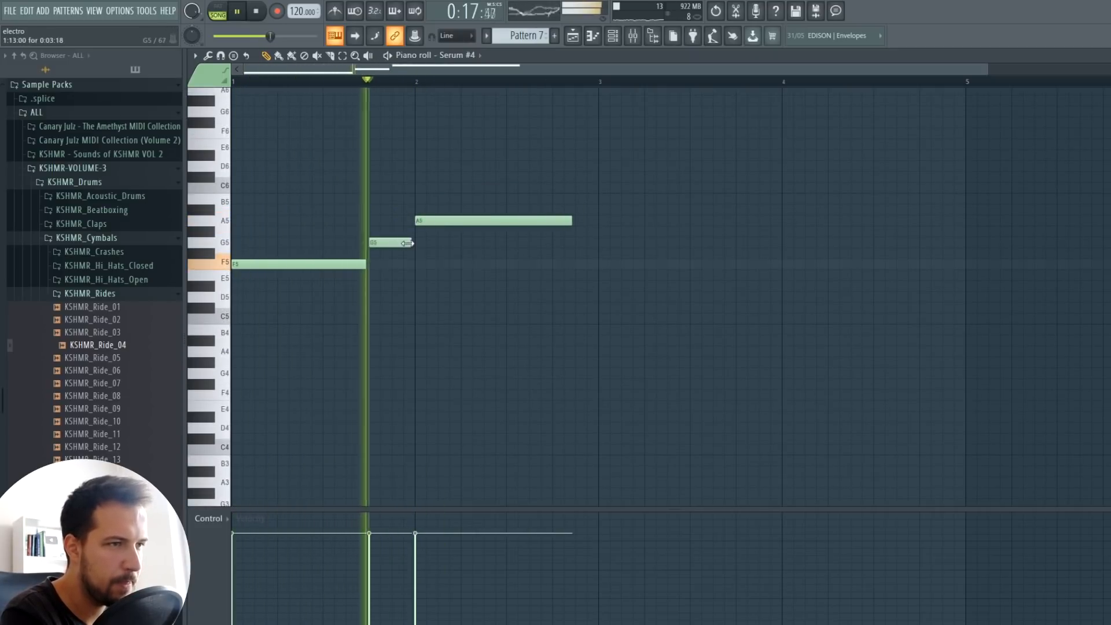
pyautogui.moveTo(471, 220); pyautogui.dragTo(400, 242)
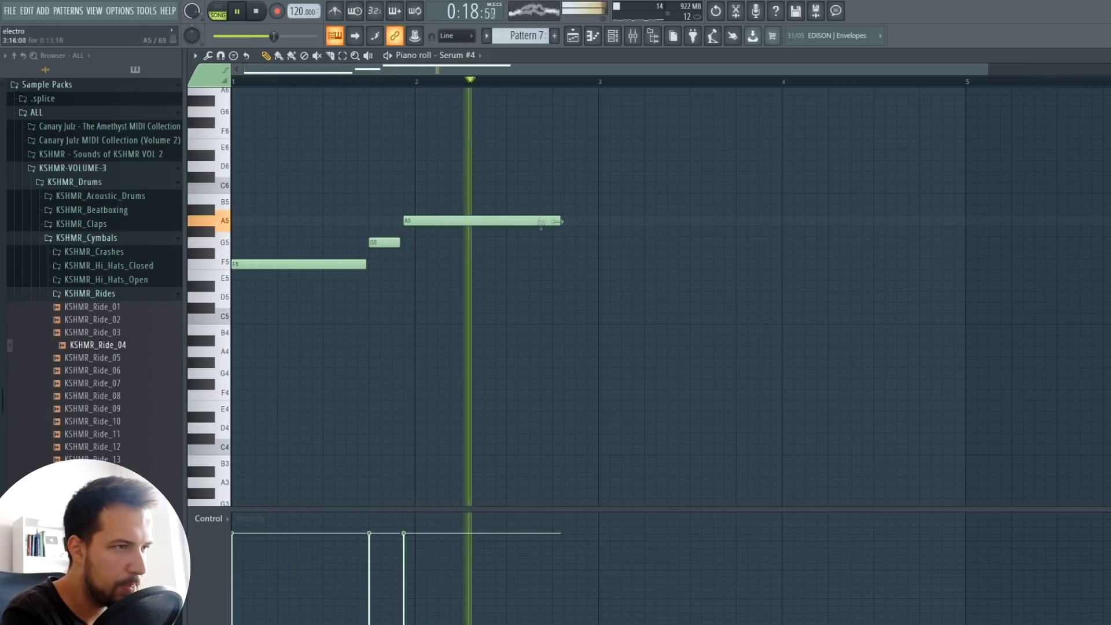
pyautogui.moveTo(601, 243); pyautogui.dragTo(775, 244)
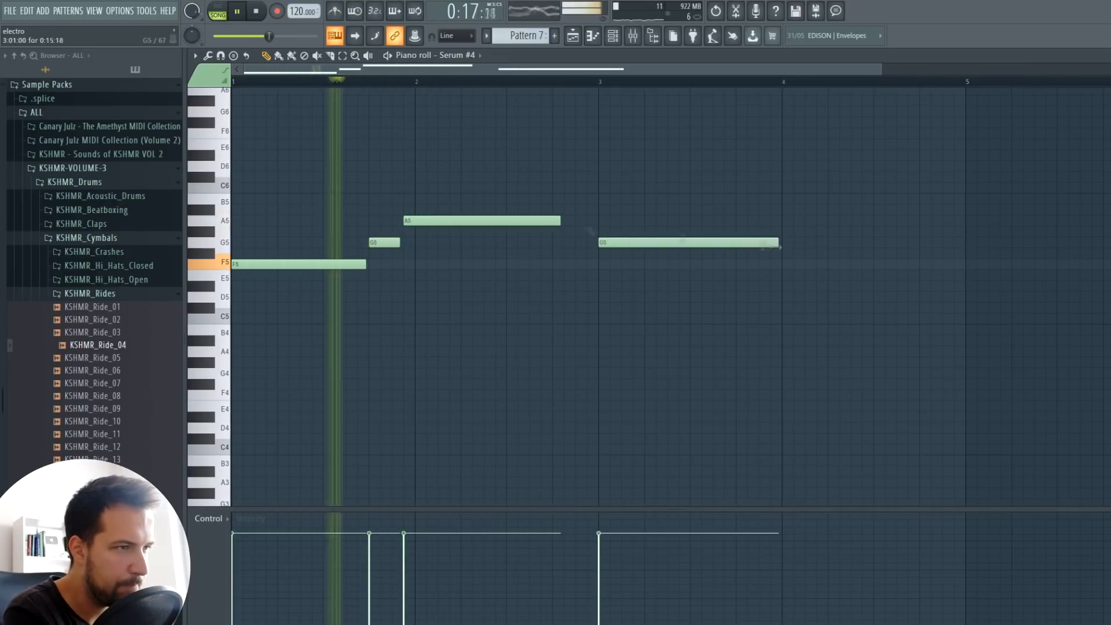
pyautogui.scroll(-2, 608, 239)
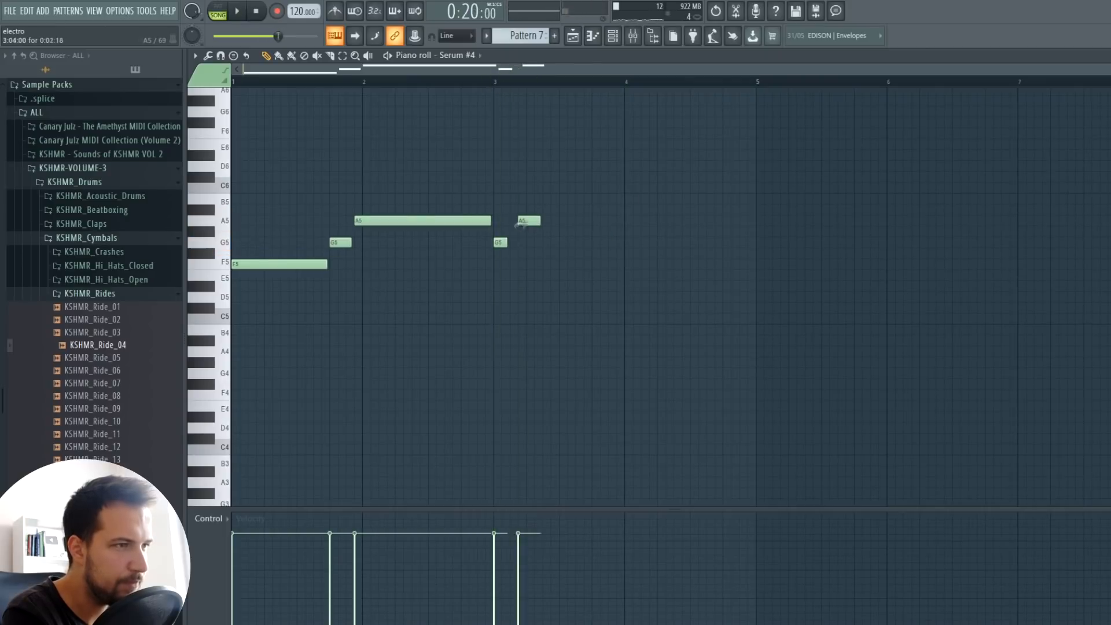
pyautogui.moveTo(524, 222); pyautogui.dragTo(517, 222)
pyautogui.click(547, 187)
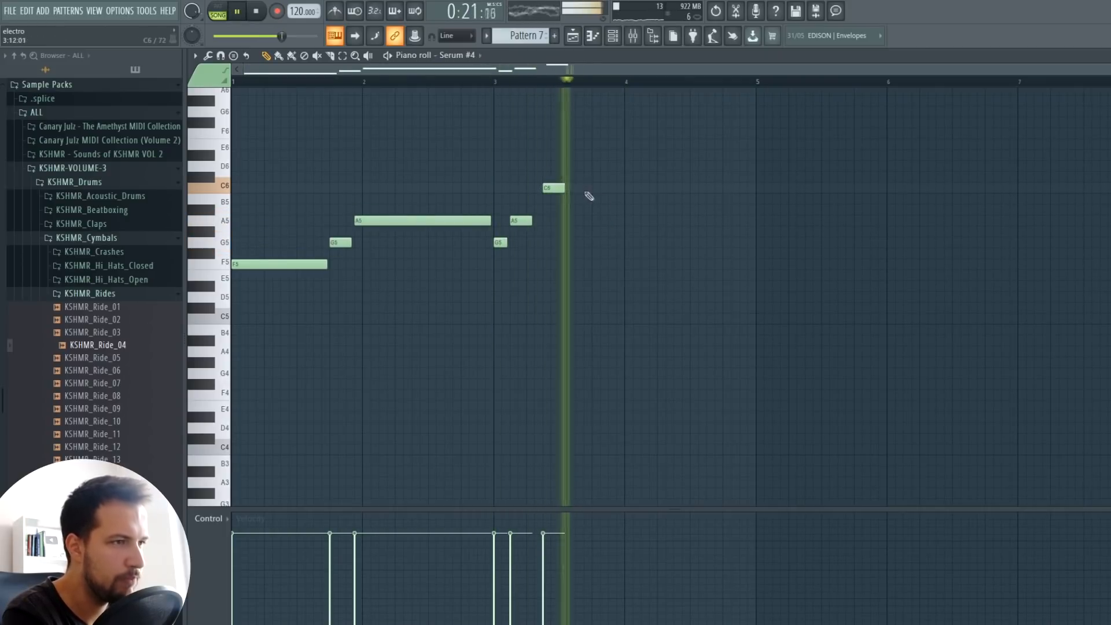
pyautogui.press('space')
pyautogui.press('F5')
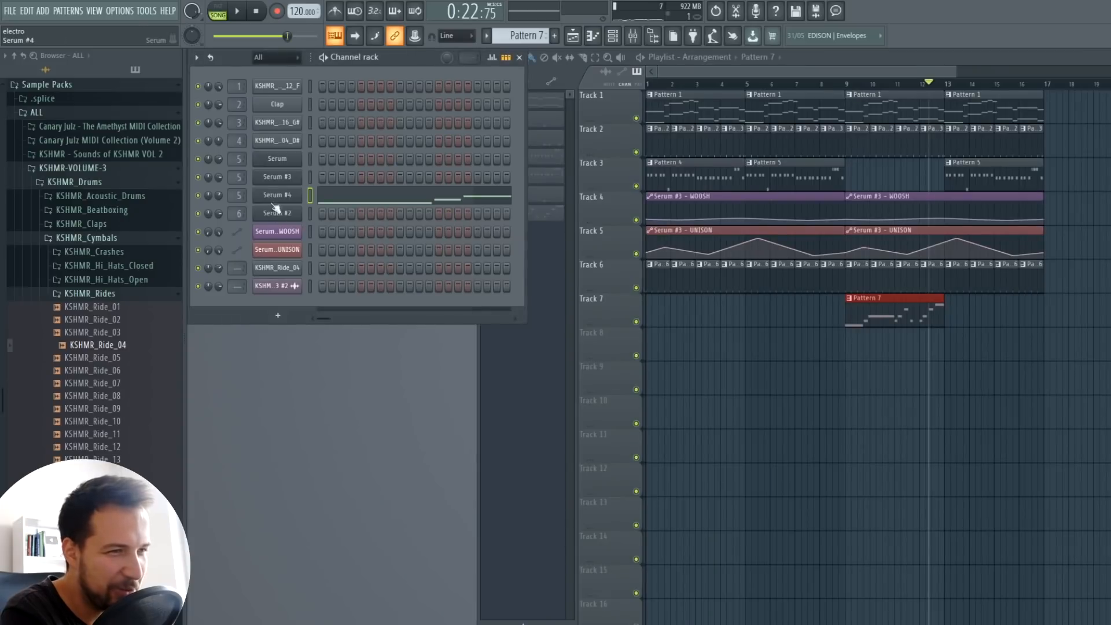
# Turn up Serum #4's Broken macro, shift the G5 note earlier and select all Pattern 7 notes
pyautogui.click(276, 195)
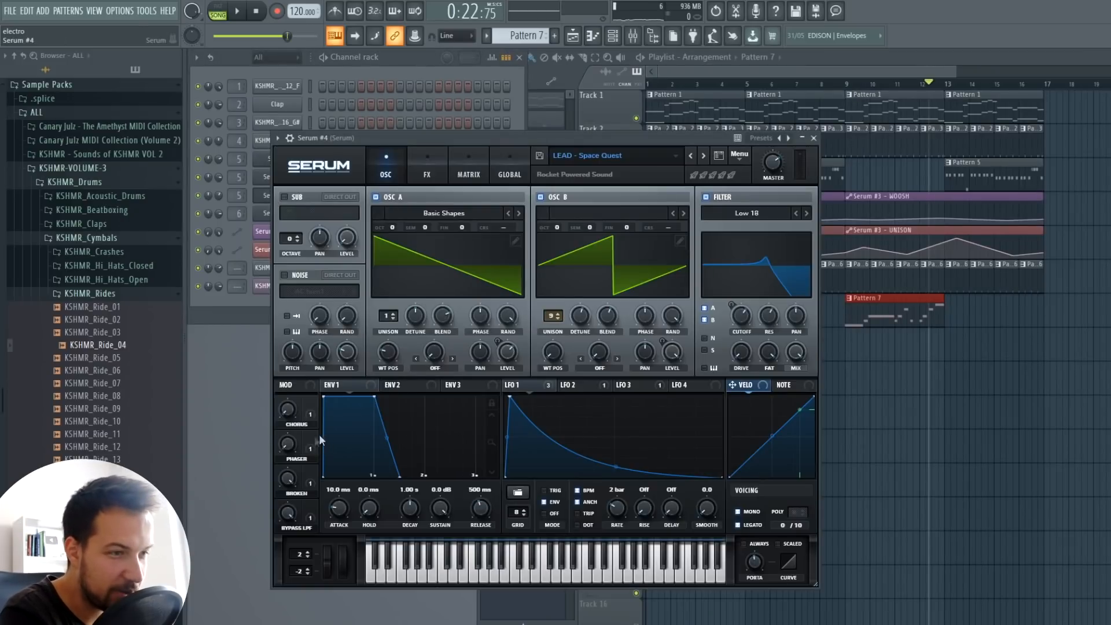
pyautogui.moveTo(294, 483); pyautogui.dragTo(292, 547)
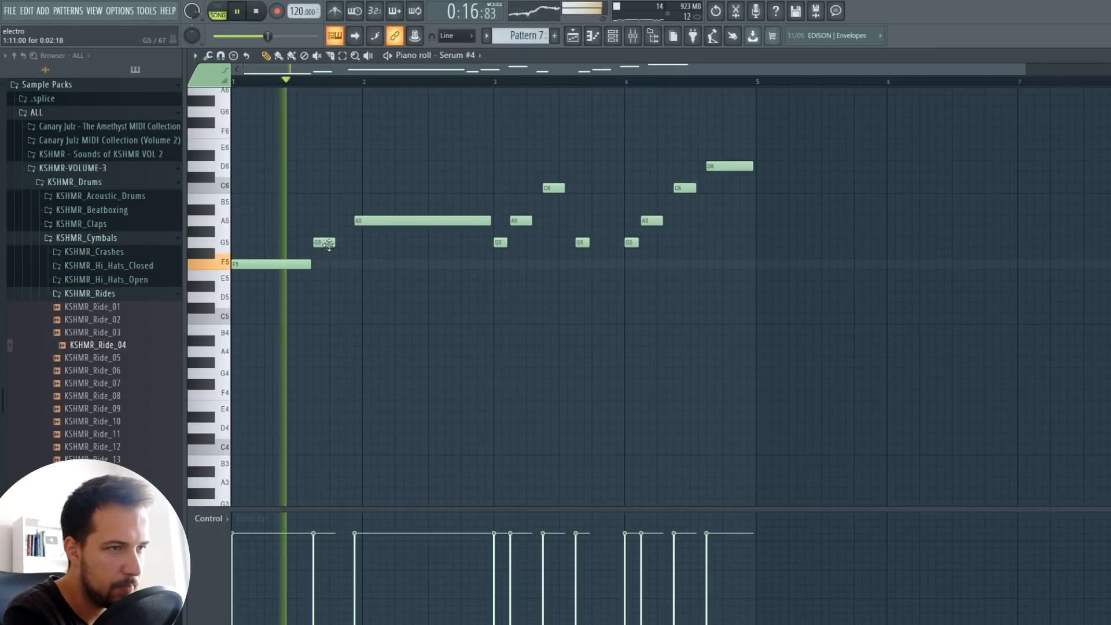
pyautogui.moveTo(341, 242); pyautogui.dragTo(327, 243)
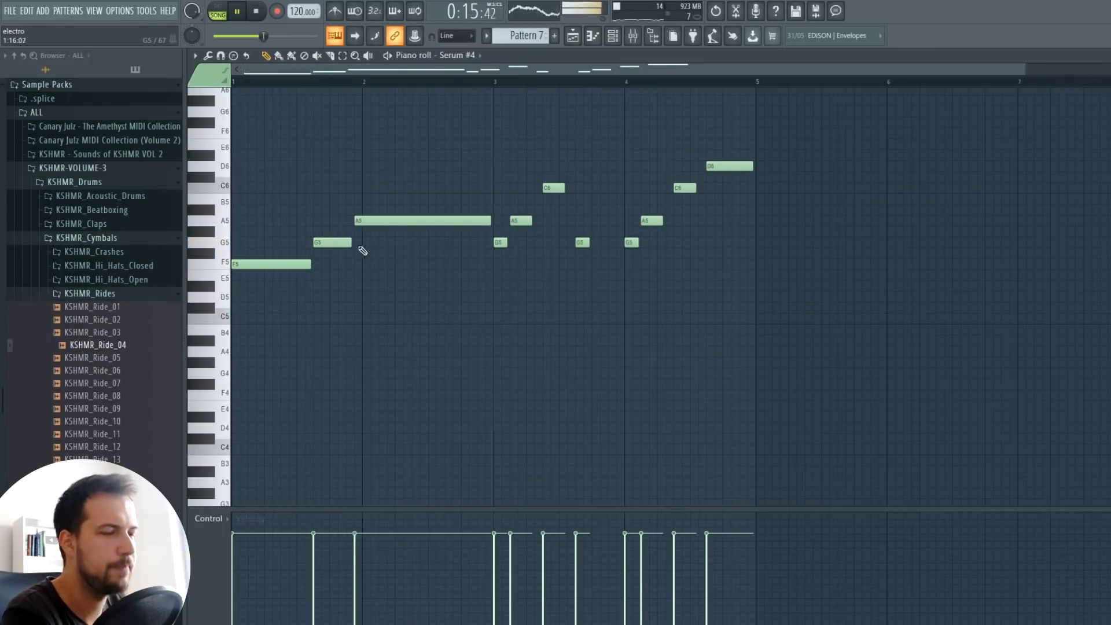
pyautogui.scroll(3, 412, 275)
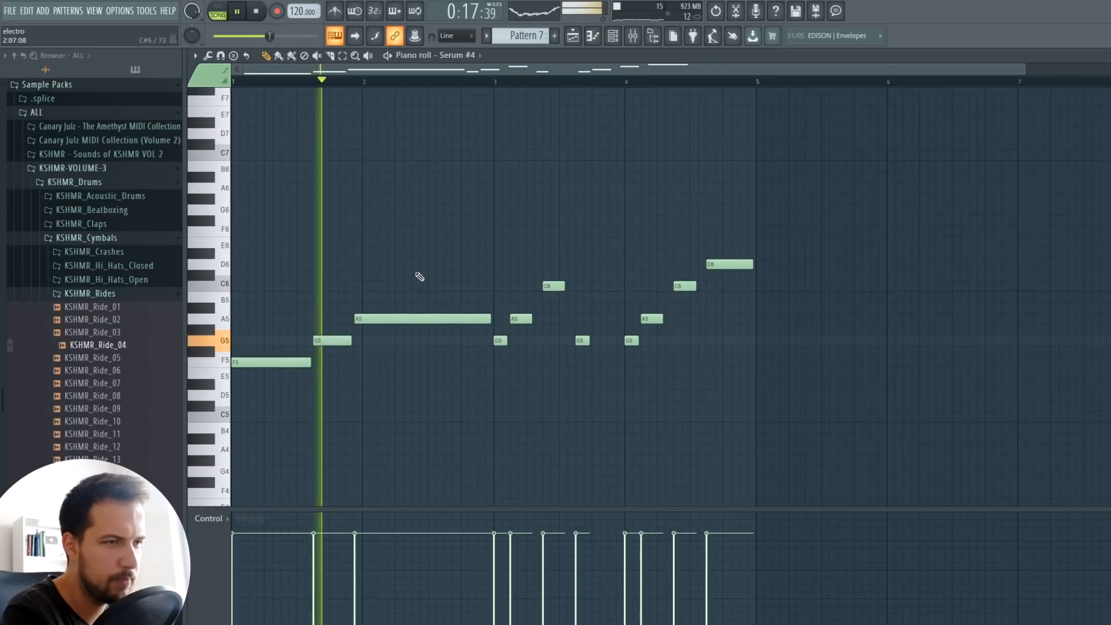
pyautogui.press('space')
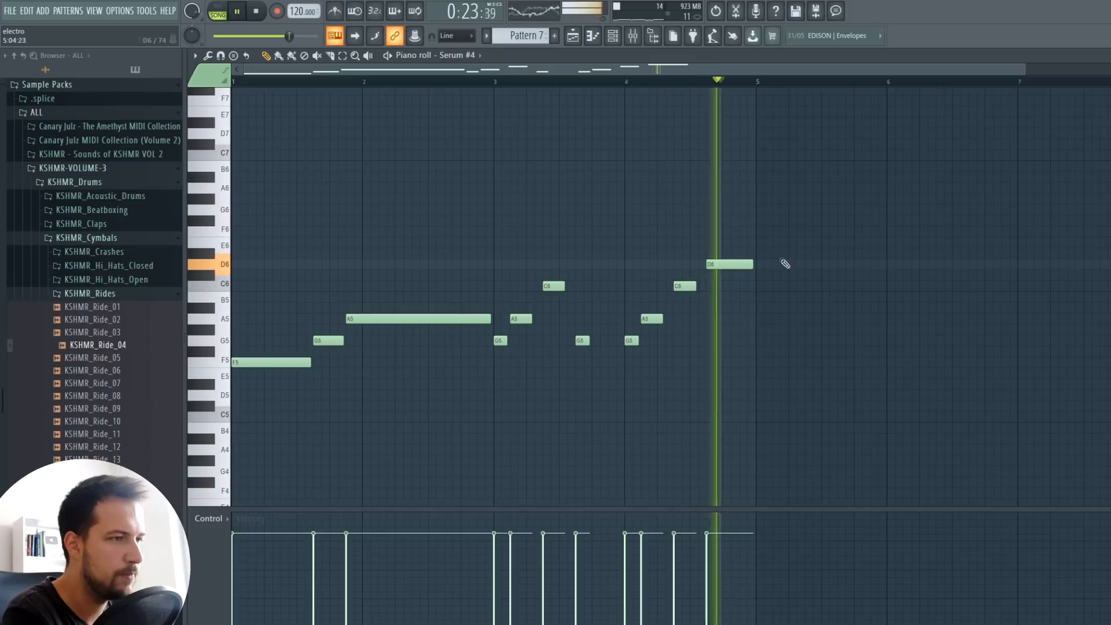
pyautogui.hotkey('ctrl', 'a')
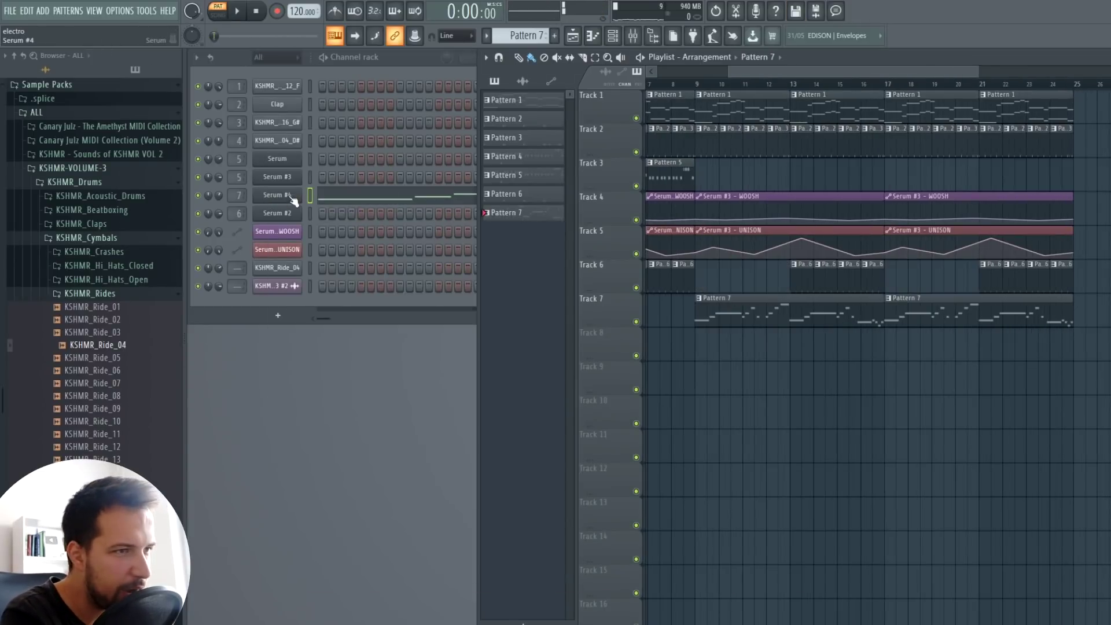
# Clone Serum #4 into a new Serum #5 channel loaded with the PLUCK - Swayed preset
pyautogui.rightClick(295, 195)
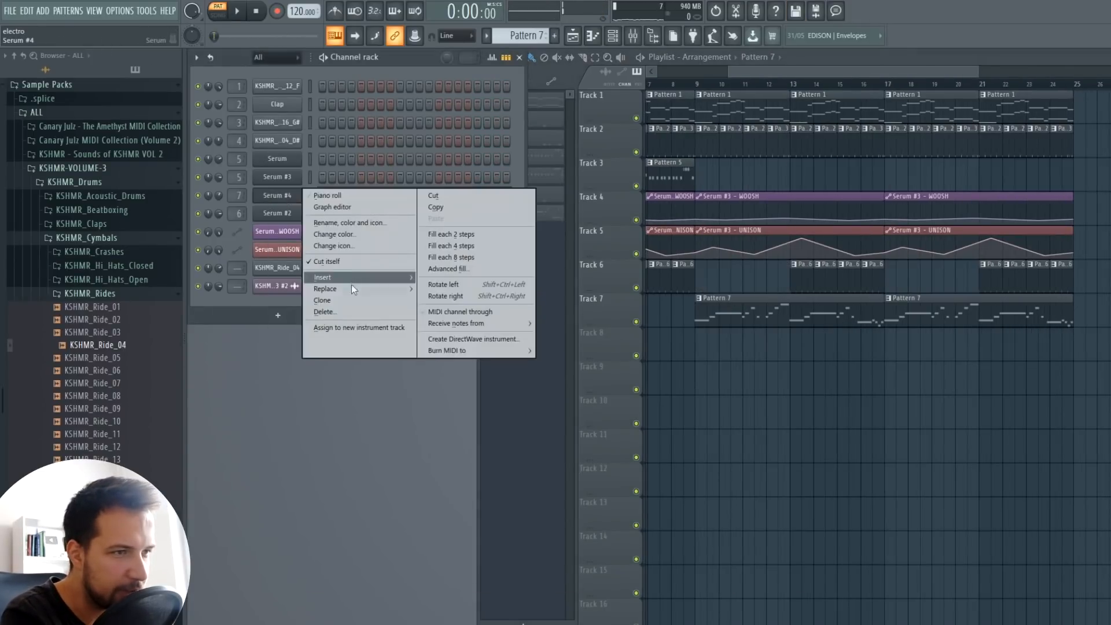
pyautogui.click(345, 301)
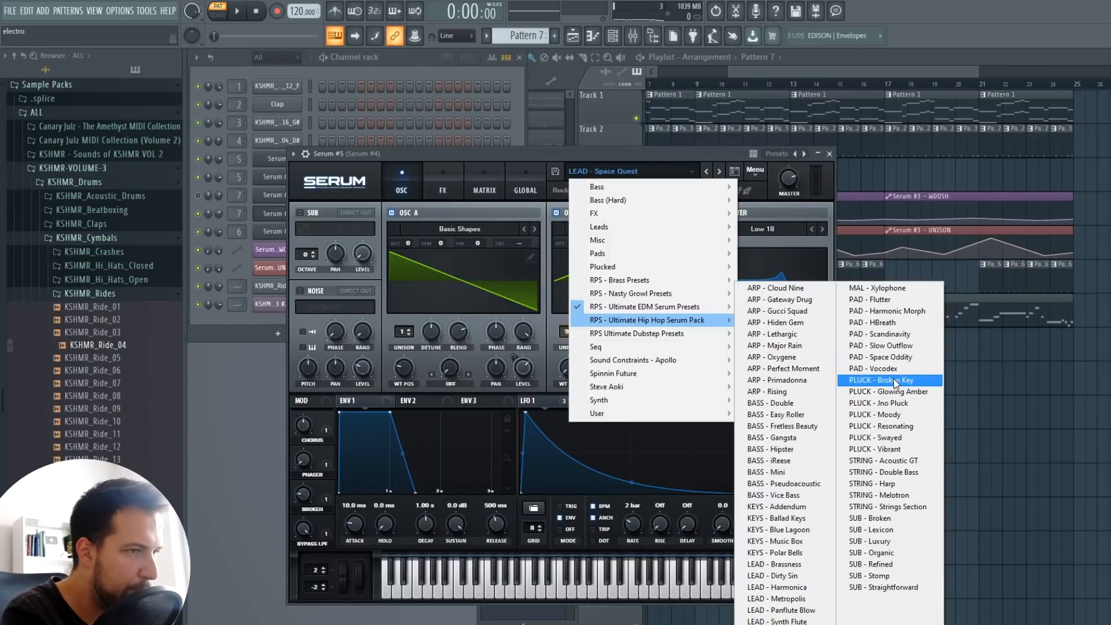
pyautogui.click(897, 382)
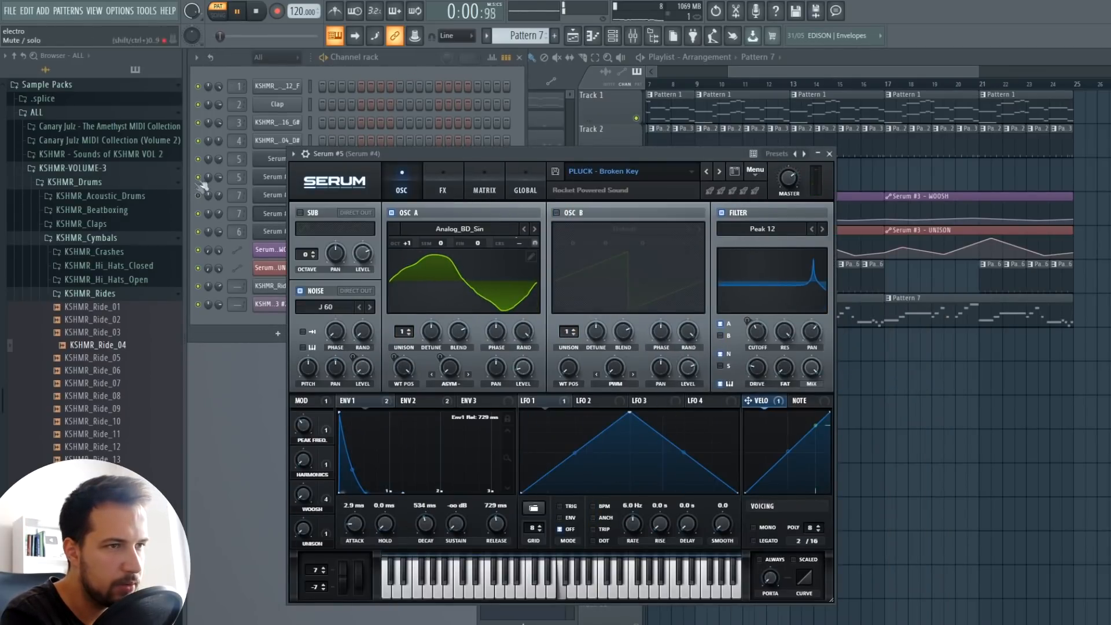
pyautogui.click(720, 171)
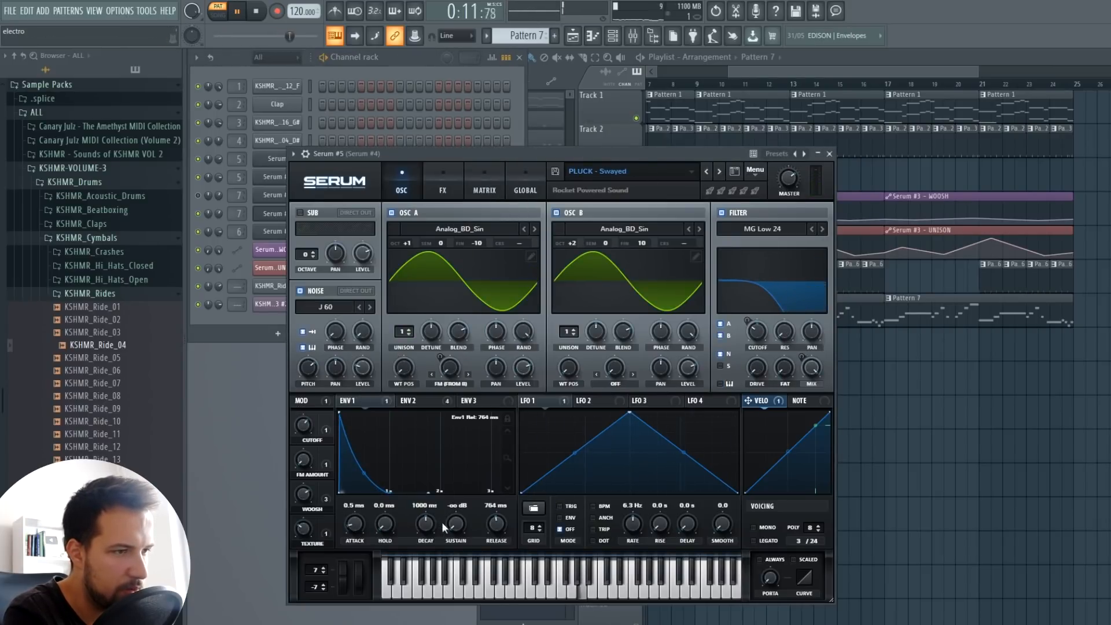
# Add Fruity Squeeze to Serum #5's mixer insert effects
pyautogui.click(443, 186)
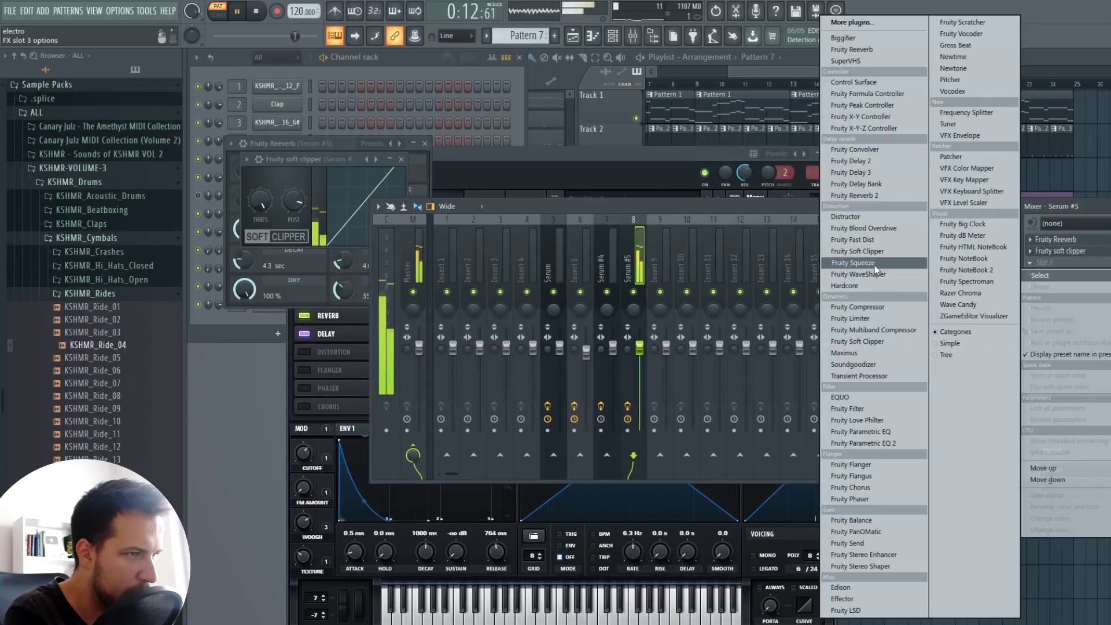
pyautogui.click(877, 263)
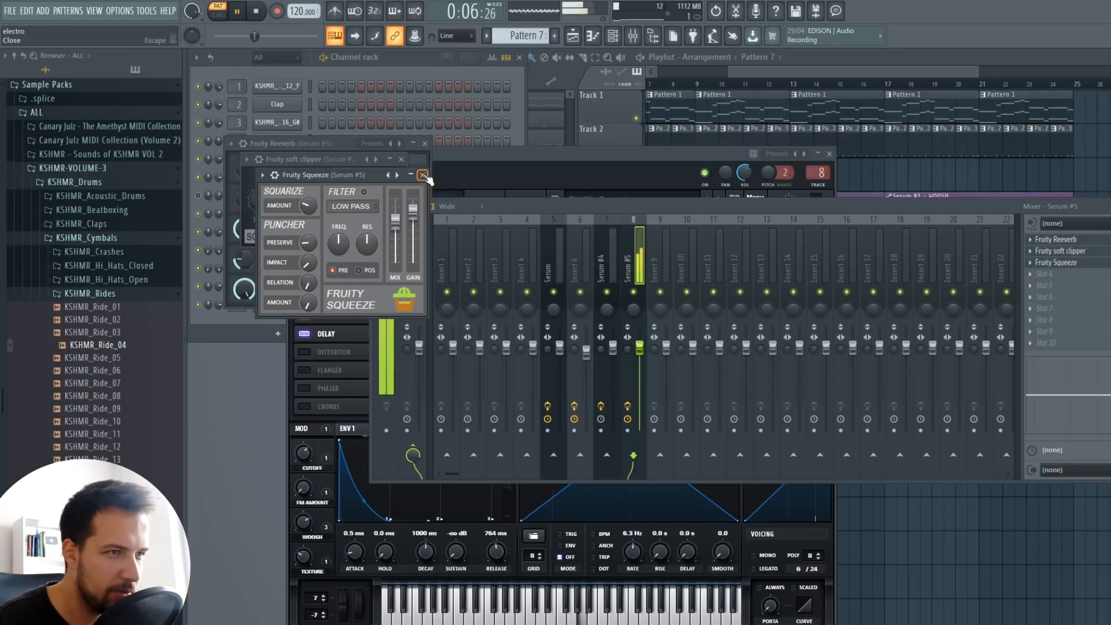
pyautogui.click(423, 174)
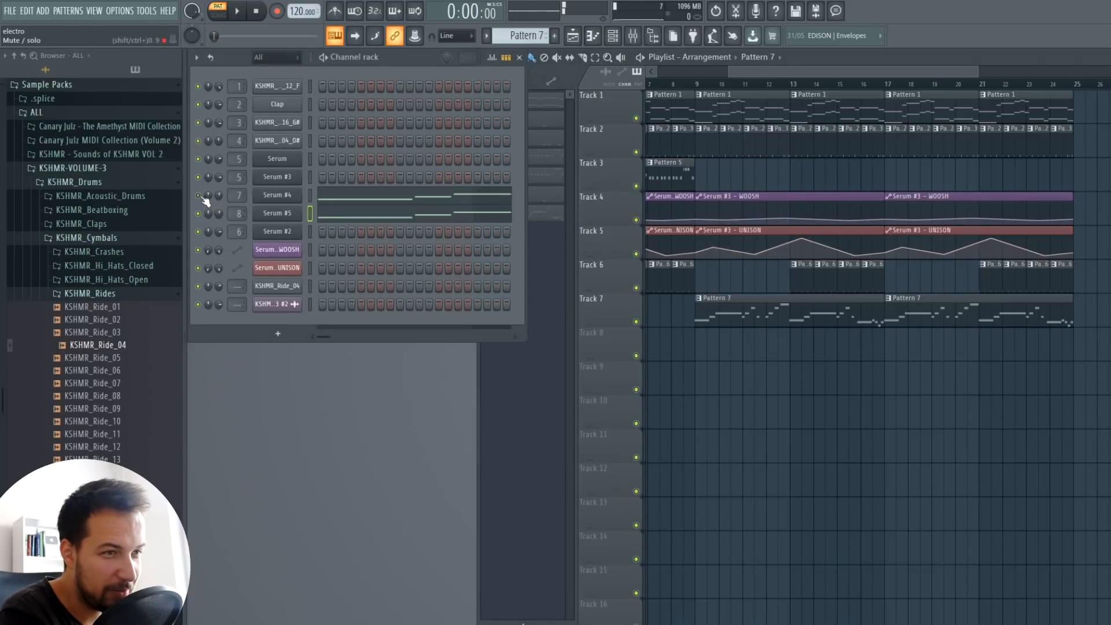
# Play the arrangement from bar 9 and open the Serum #6 pattern for editing
pyautogui.click(718, 83)
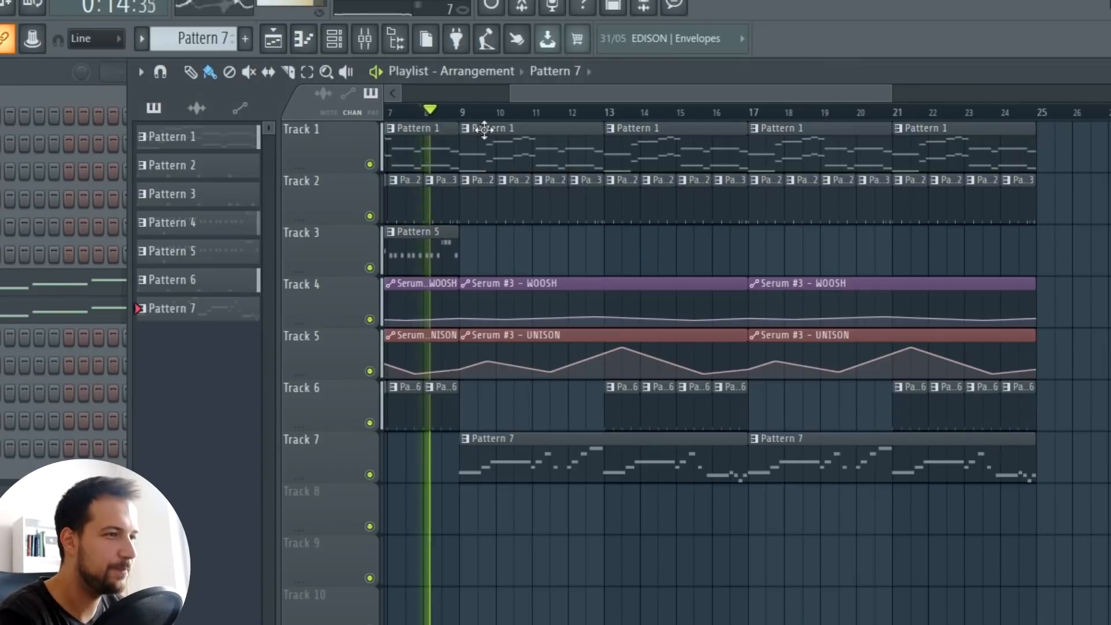
pyautogui.scroll(1, 541, 95)
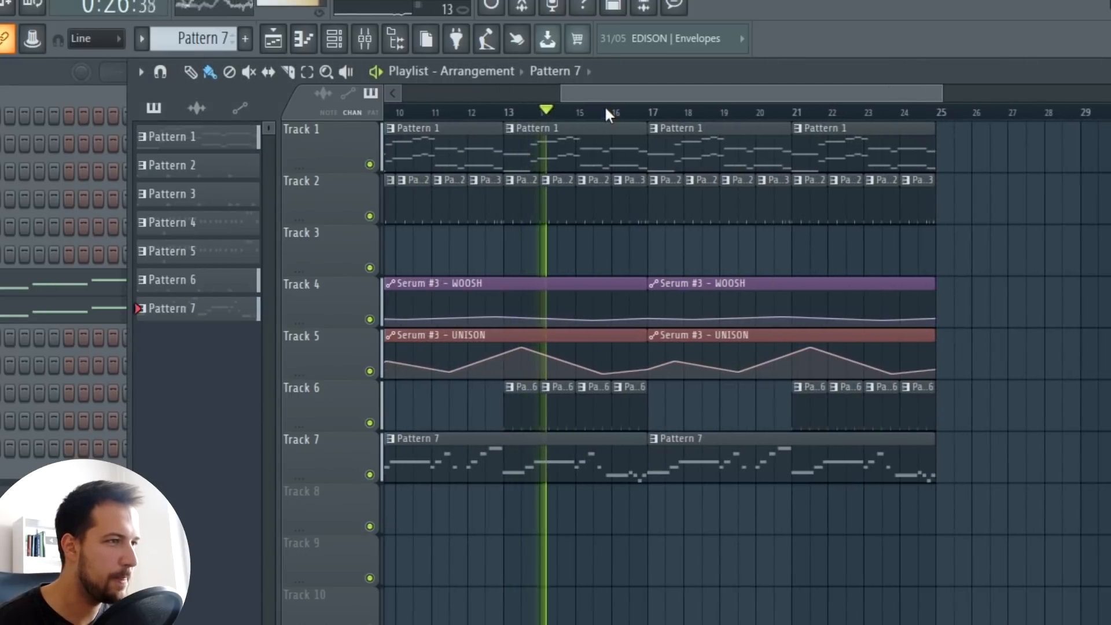
pyautogui.moveTo(634, 93); pyautogui.dragTo(601, 93)
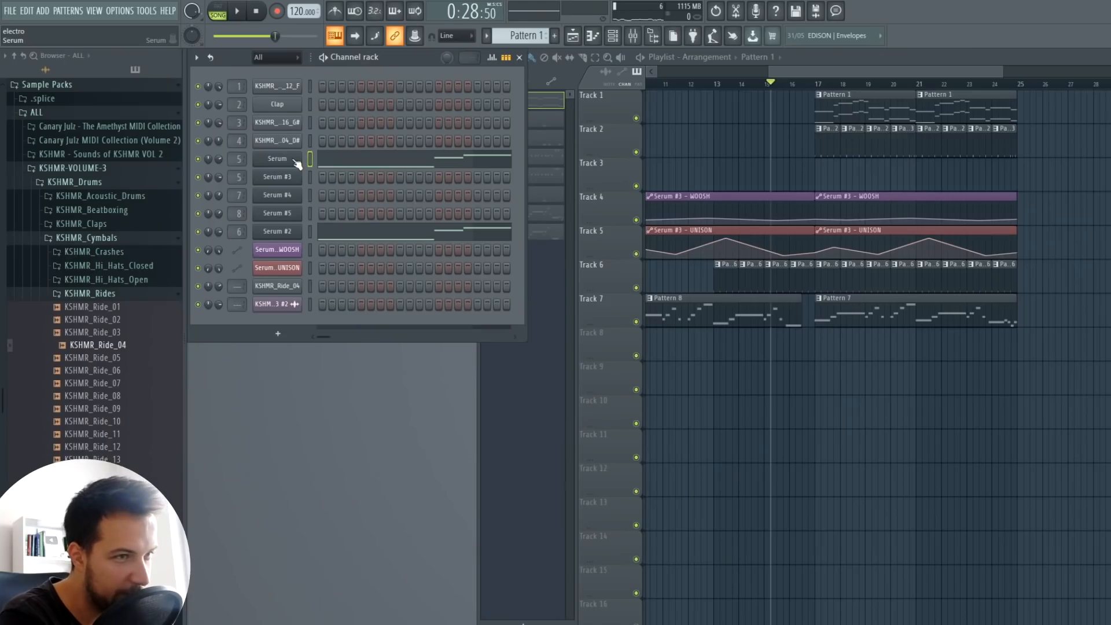
pyautogui.click(276, 159)
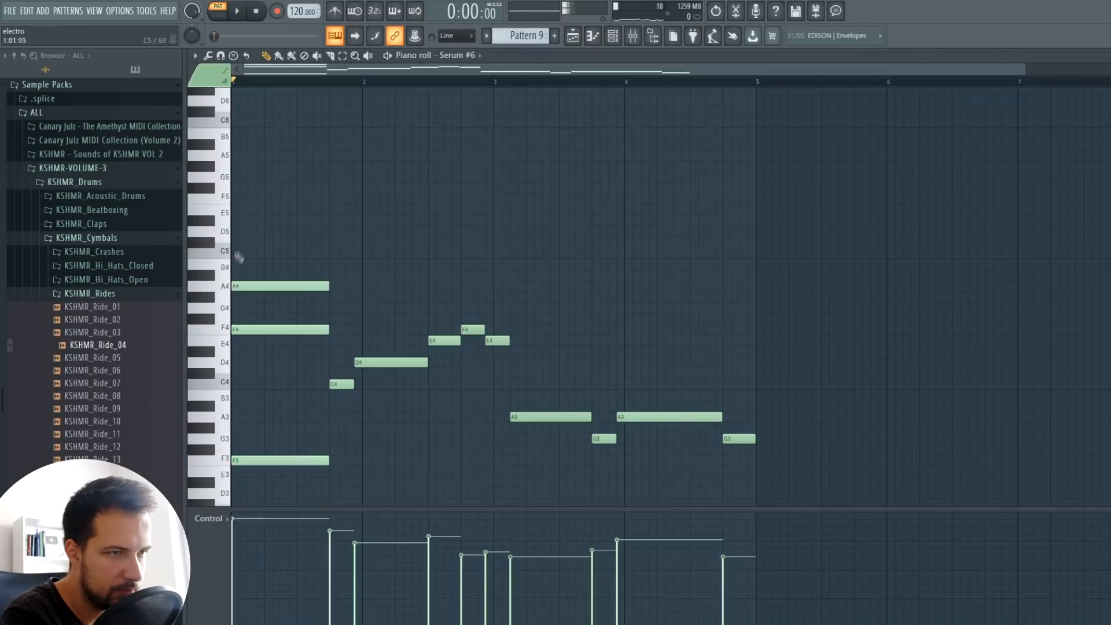
# Build the first chord on C5, deleting the stray C4, E4 and F4 notes, and start bar 2's chord
pyautogui.click(236, 252)
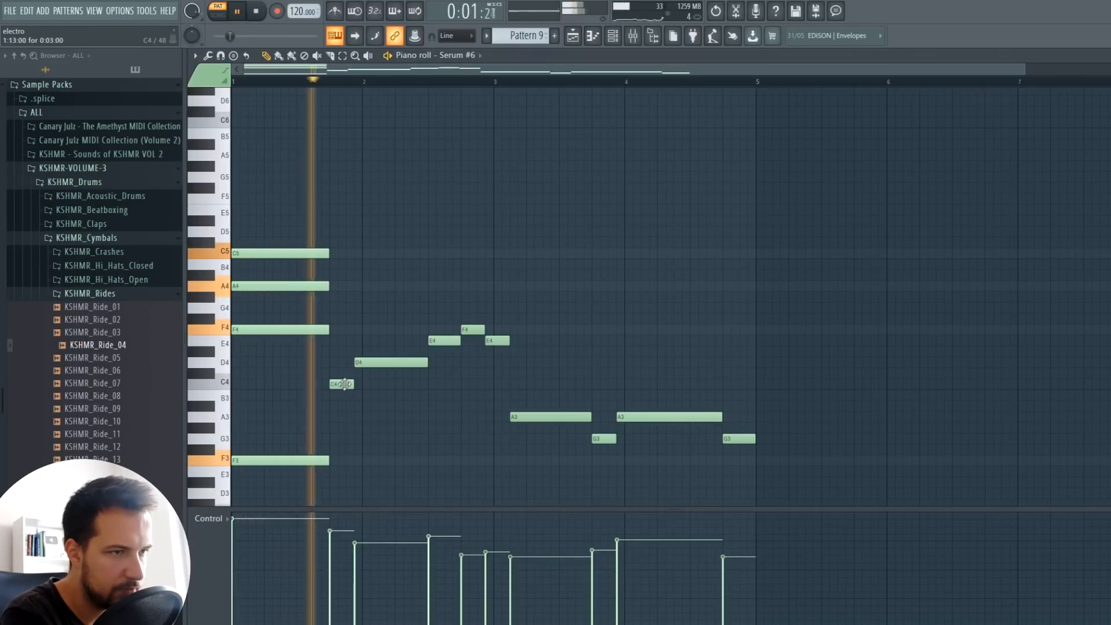
pyautogui.rightClick(341, 384)
pyautogui.rightClick(472, 331)
pyautogui.press('space')
pyautogui.click(368, 252)
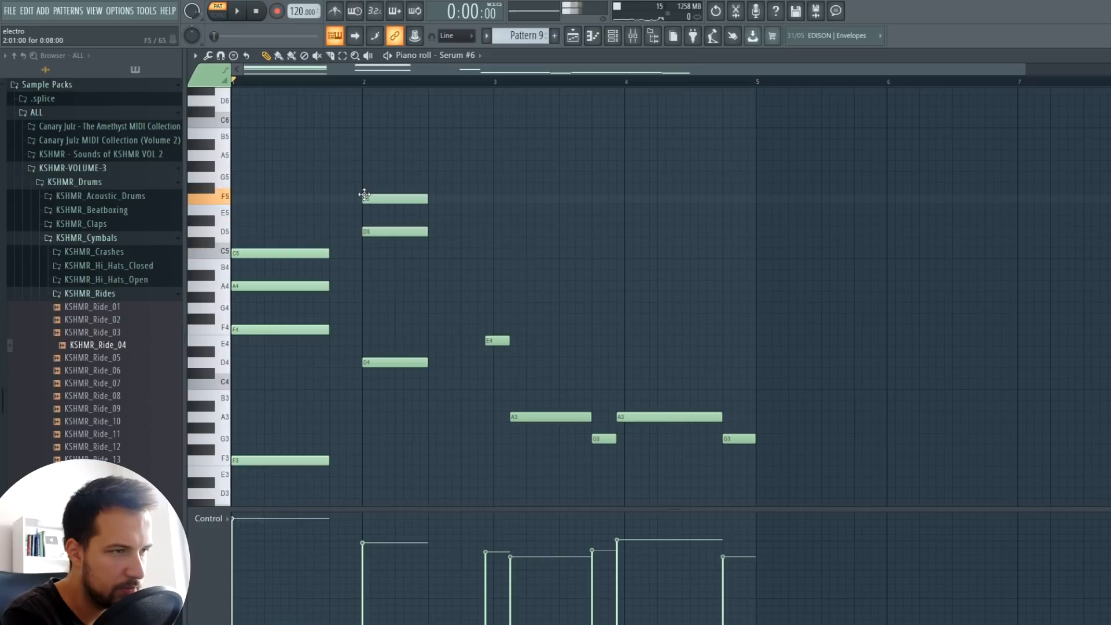
# Finish the bar 2 chord up to A5, remove the leftover E4, and place Pattern 9 on Track 3
pyautogui.click(364, 155)
pyautogui.press('space')
pyautogui.moveTo(361, 148); pyautogui.dragTo(452, 299)
pyautogui.rightClick(498, 340)
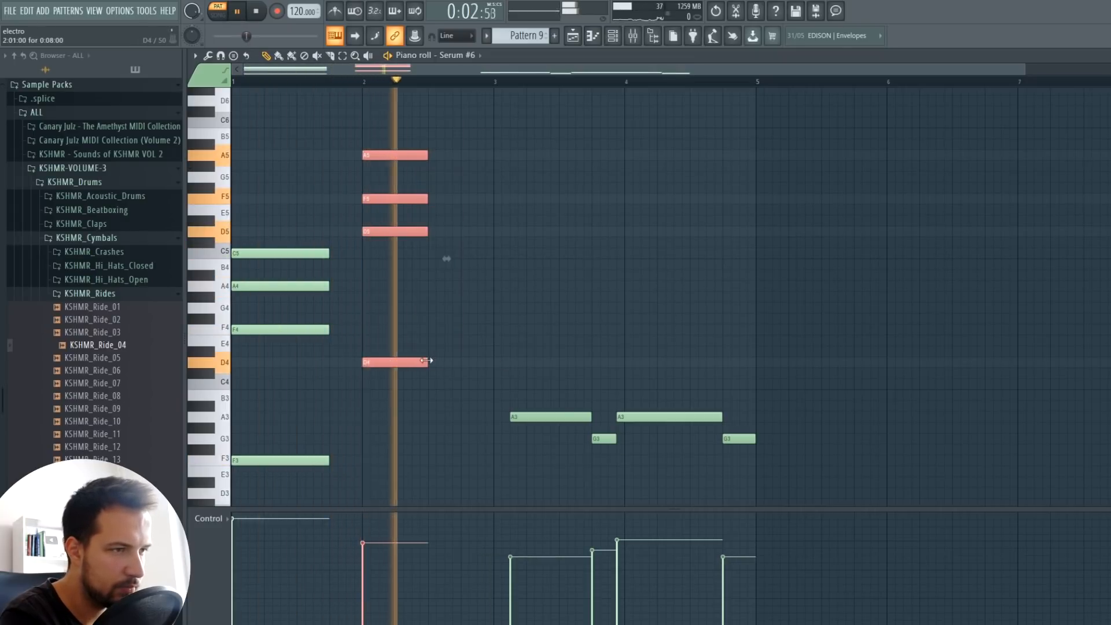
pyautogui.press('Escape')
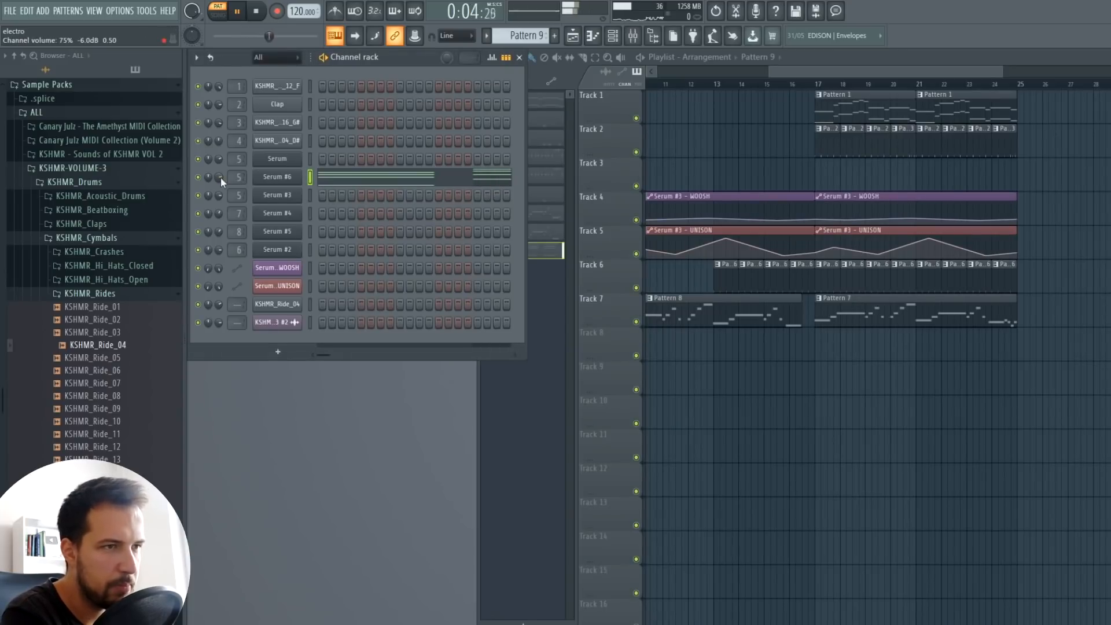
pyautogui.click(821, 175)
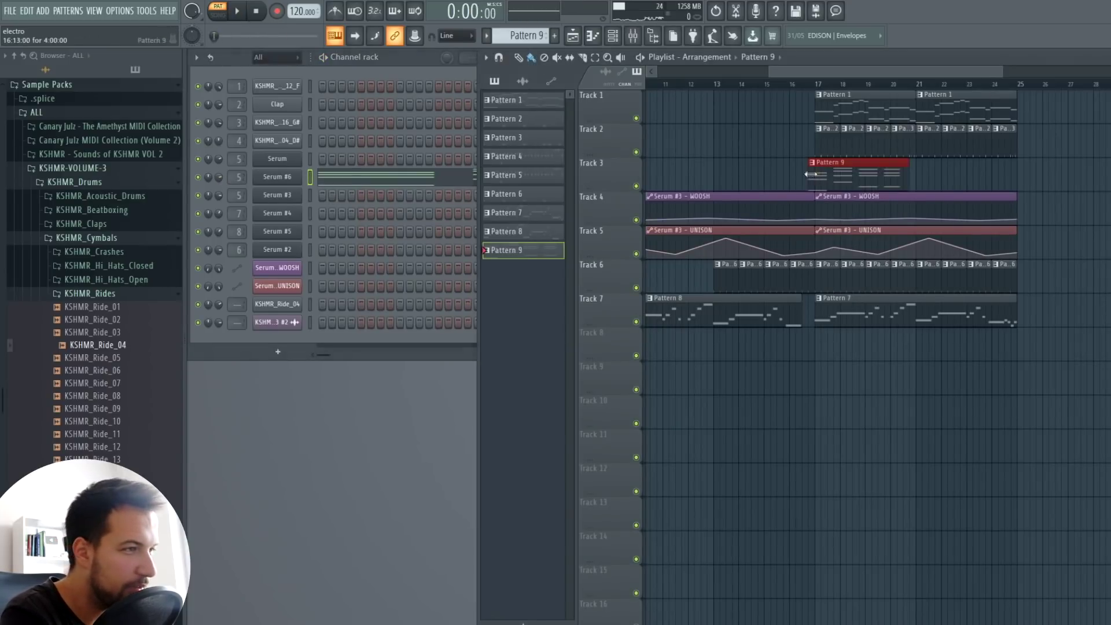
# Play from bar 17 while trying alternative Serum presets for the Pattern 9 chords
pyautogui.click(805, 79)
pyautogui.press('space')
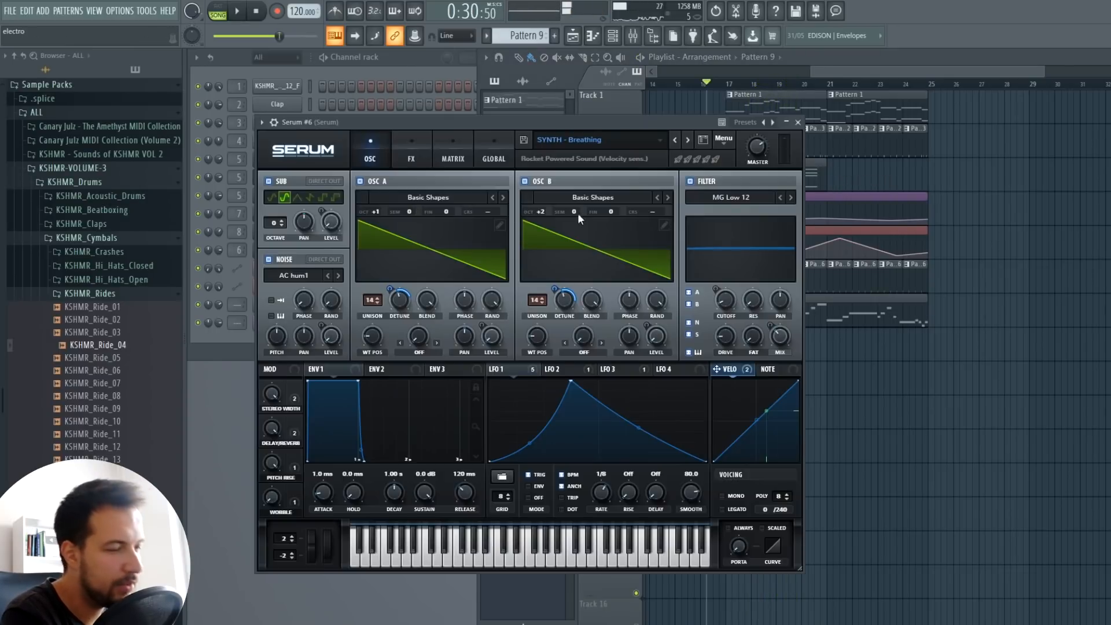
pyautogui.click(799, 123)
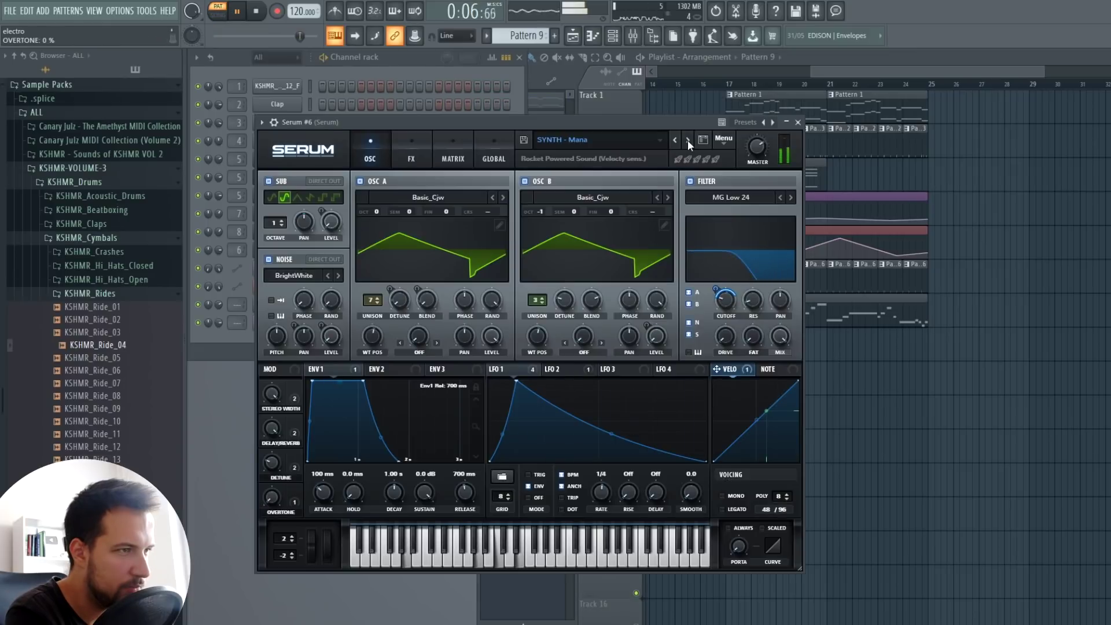
pyautogui.click(688, 139)
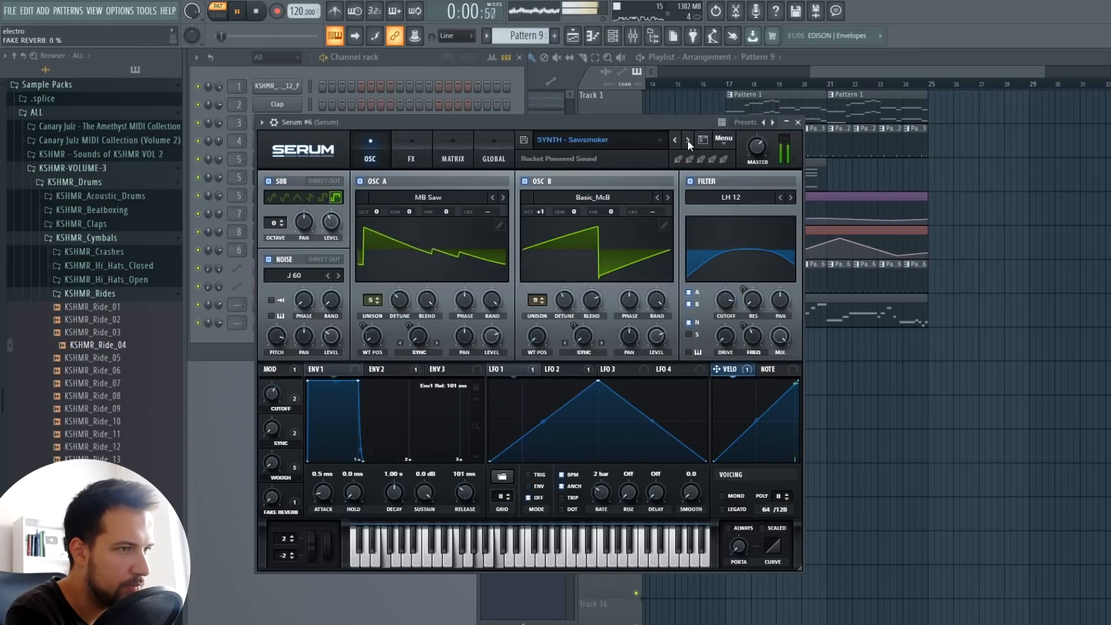
pyautogui.click(688, 140)
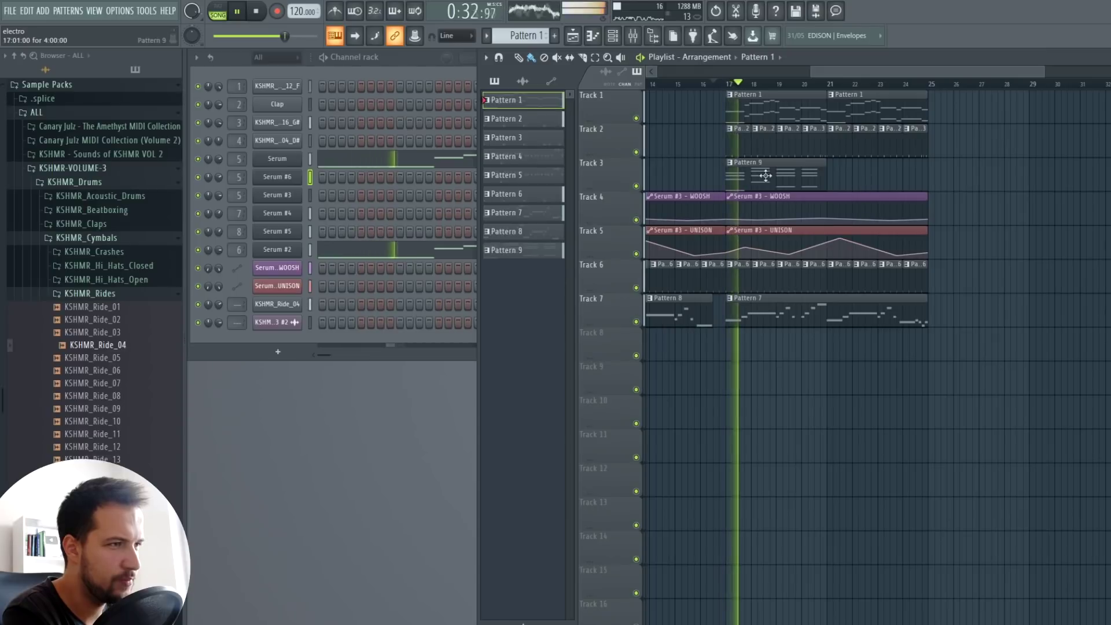
pyautogui.click(767, 176)
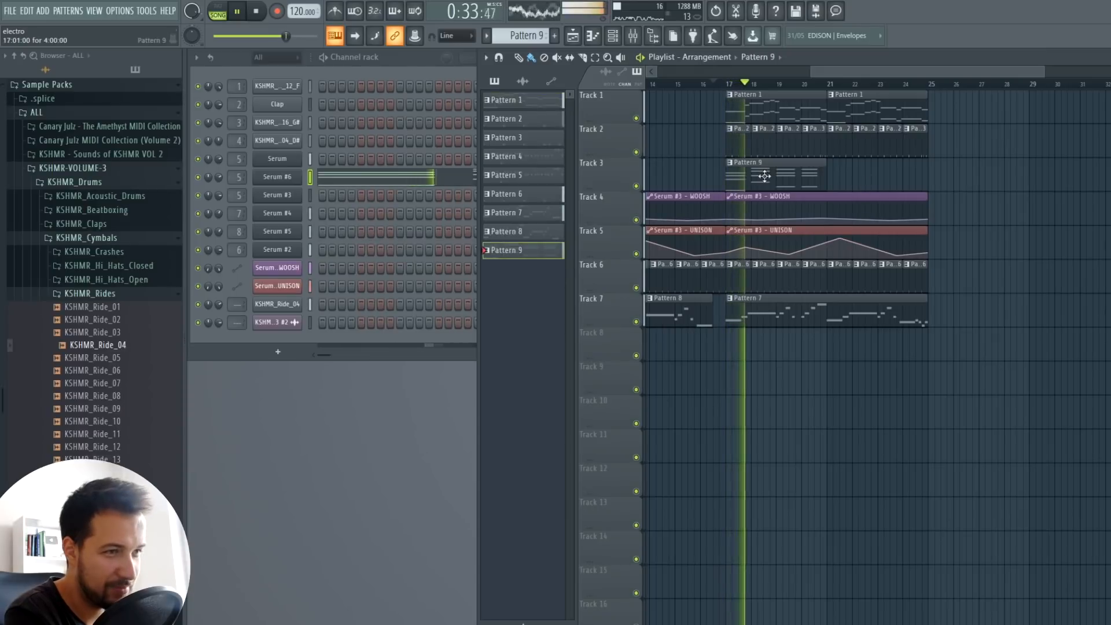
# Check the mixer, load the SYNTH - Mana preset on Serum #6 and open the chord notes
pyautogui.click(632, 36)
pyautogui.press('F9')
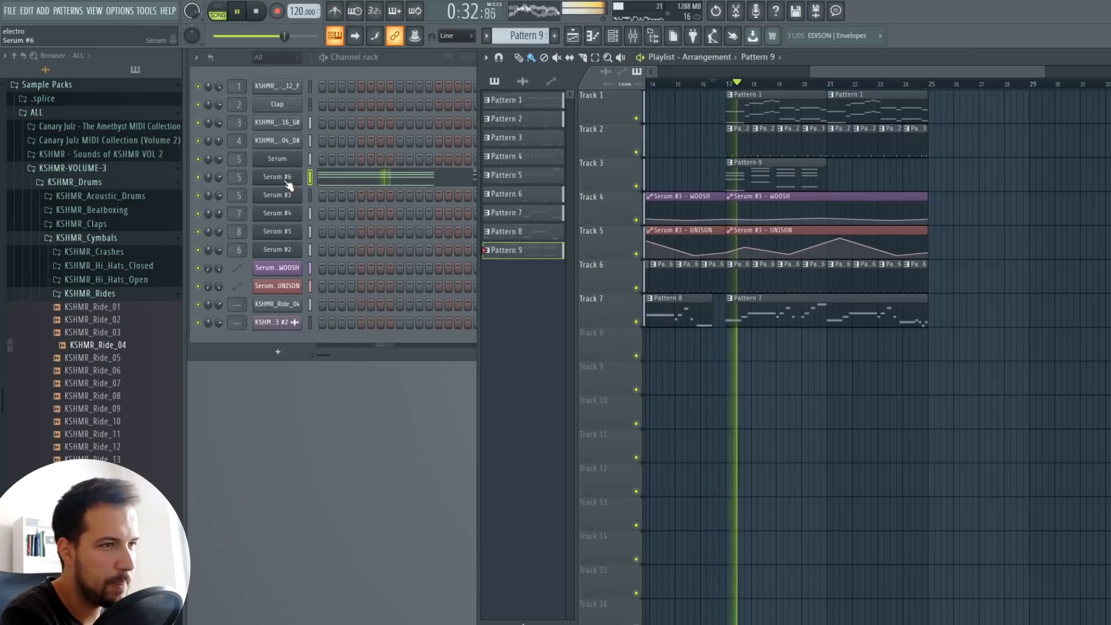
pyautogui.click(277, 177)
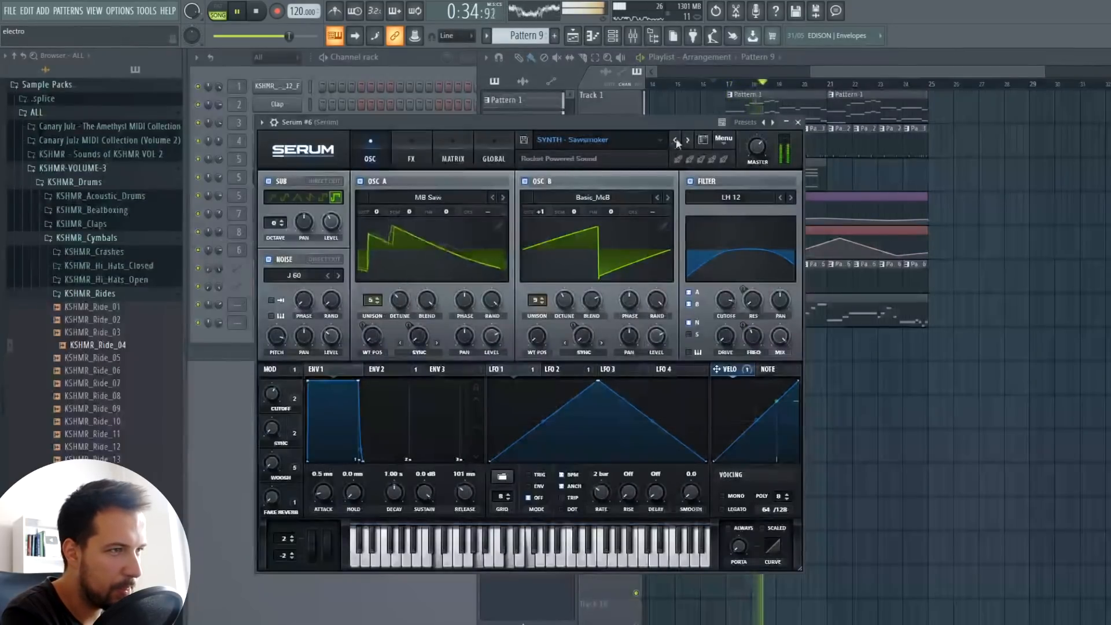
pyautogui.click(676, 139)
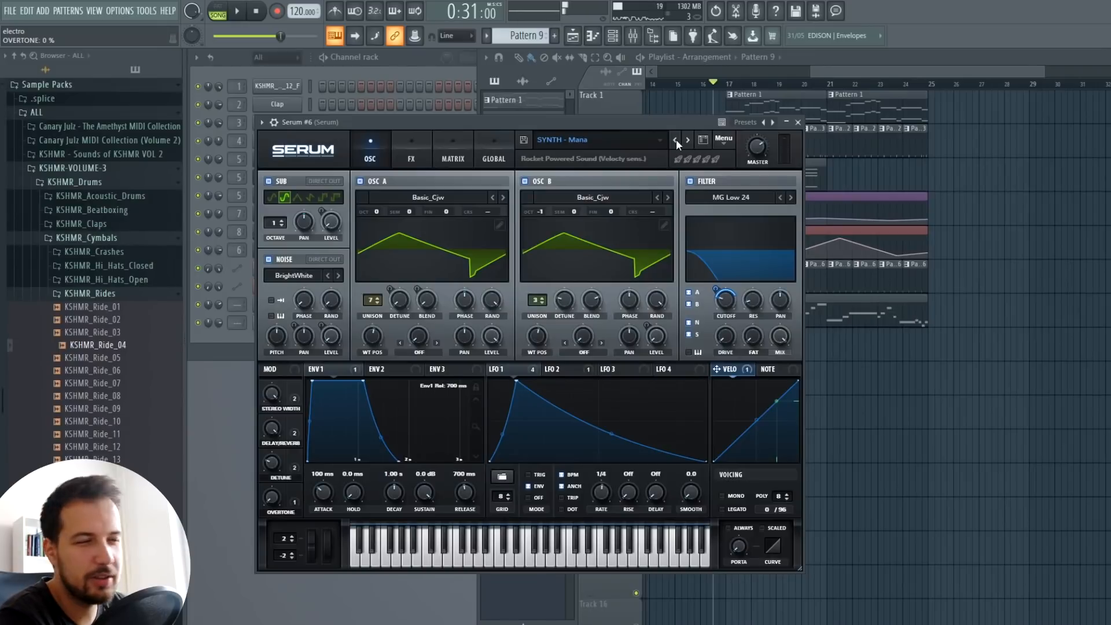
pyautogui.click(676, 138)
pyautogui.press('F7')
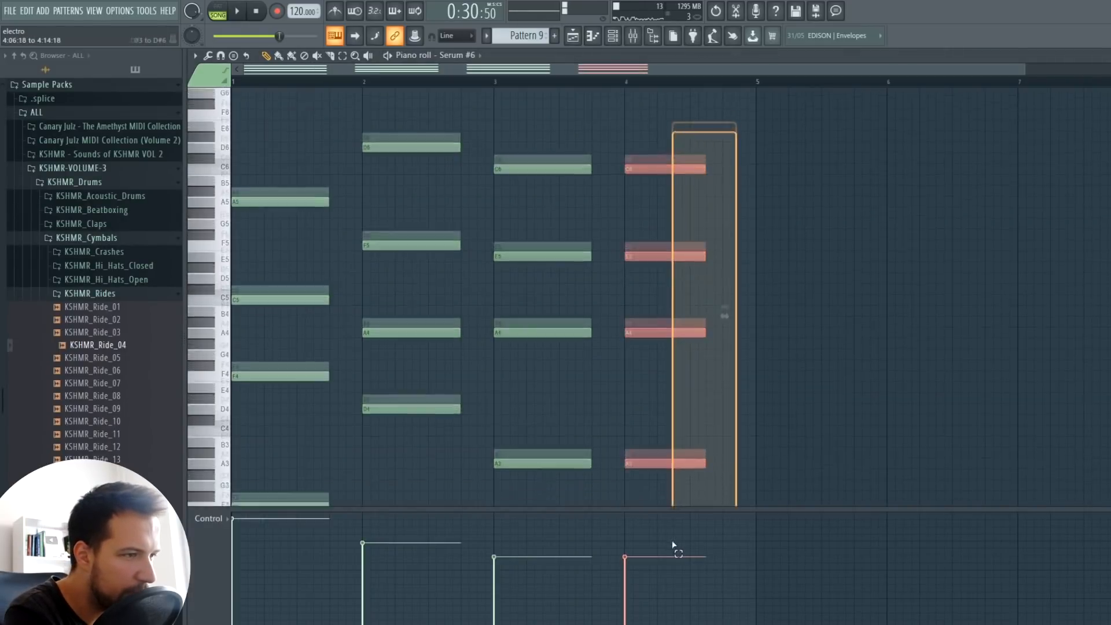
pyautogui.moveTo(674, 545); pyautogui.dragTo(709, 437)
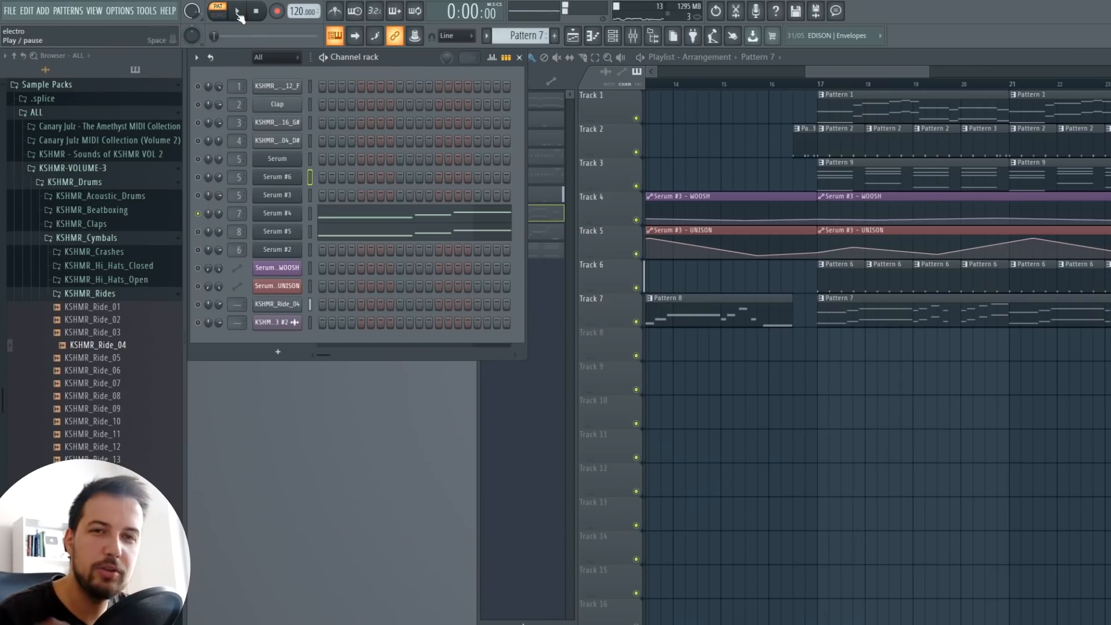
pyautogui.click(354, 219)
pyautogui.press('Escape')
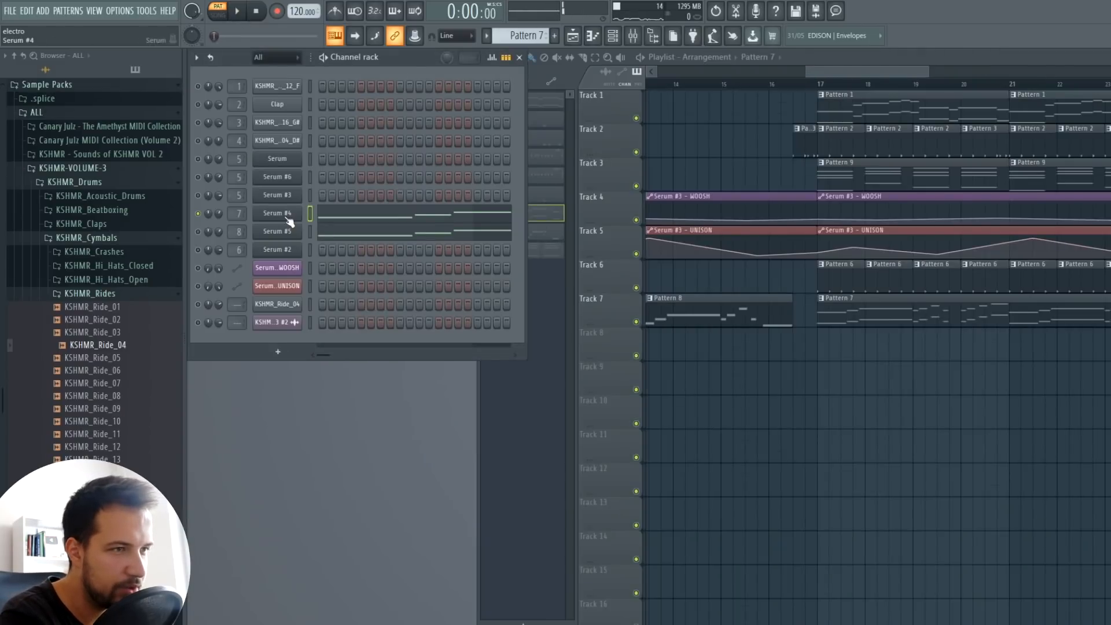
pyautogui.click(289, 215)
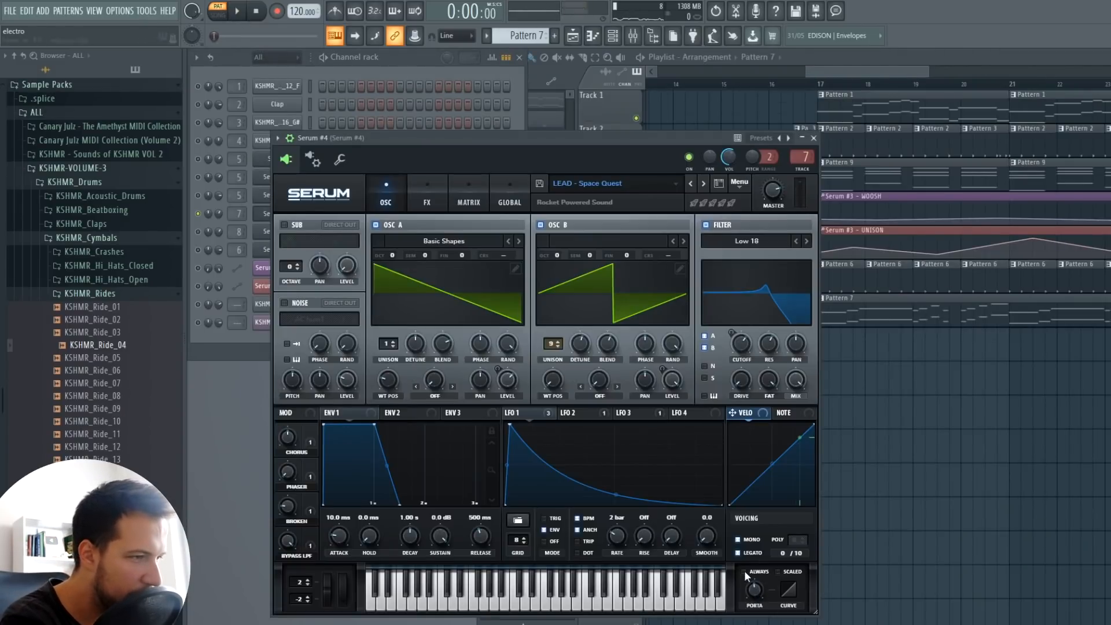
pyautogui.press('y')
pyautogui.click(813, 139)
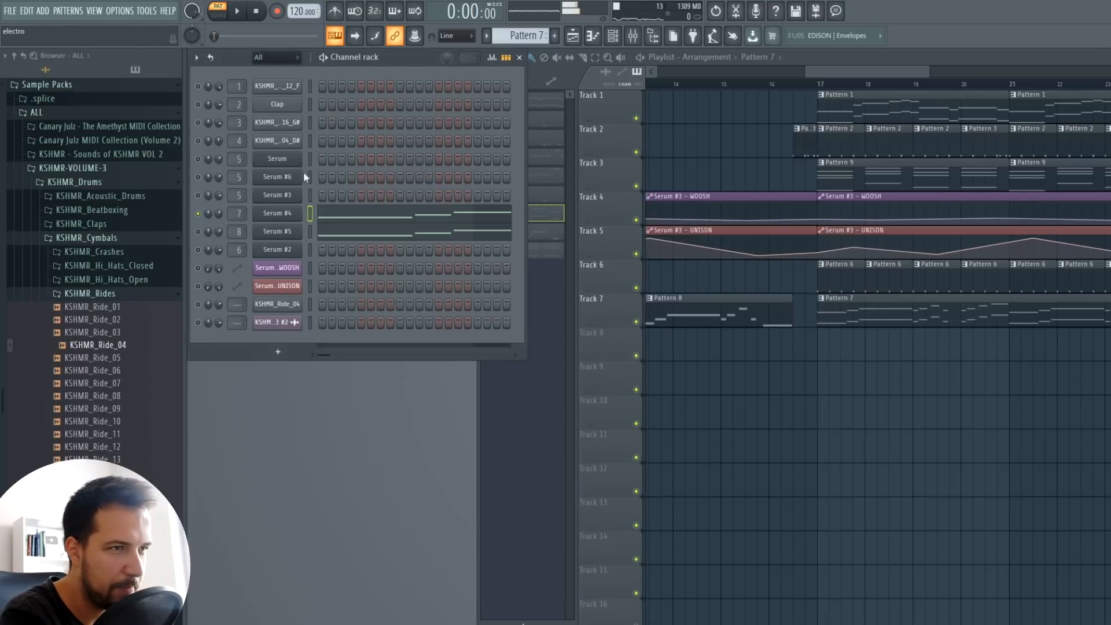
pyautogui.click(302, 171)
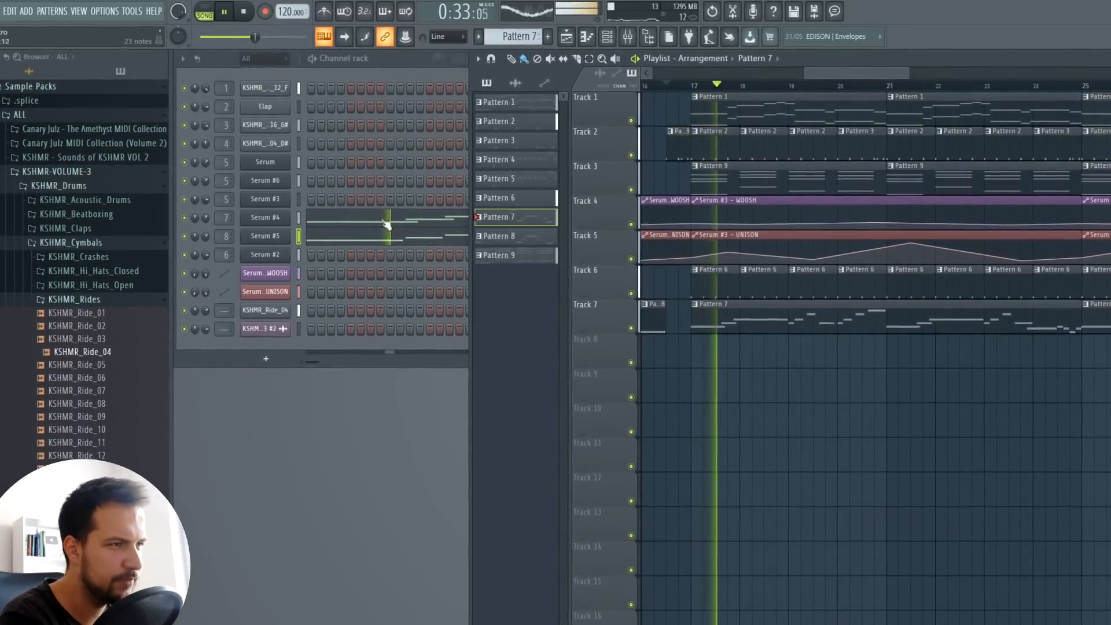
# Make the later Pattern 7 lead clip unique as Pattern 8 and zoom out over the arrangement
pyautogui.rightClick(1011, 307)
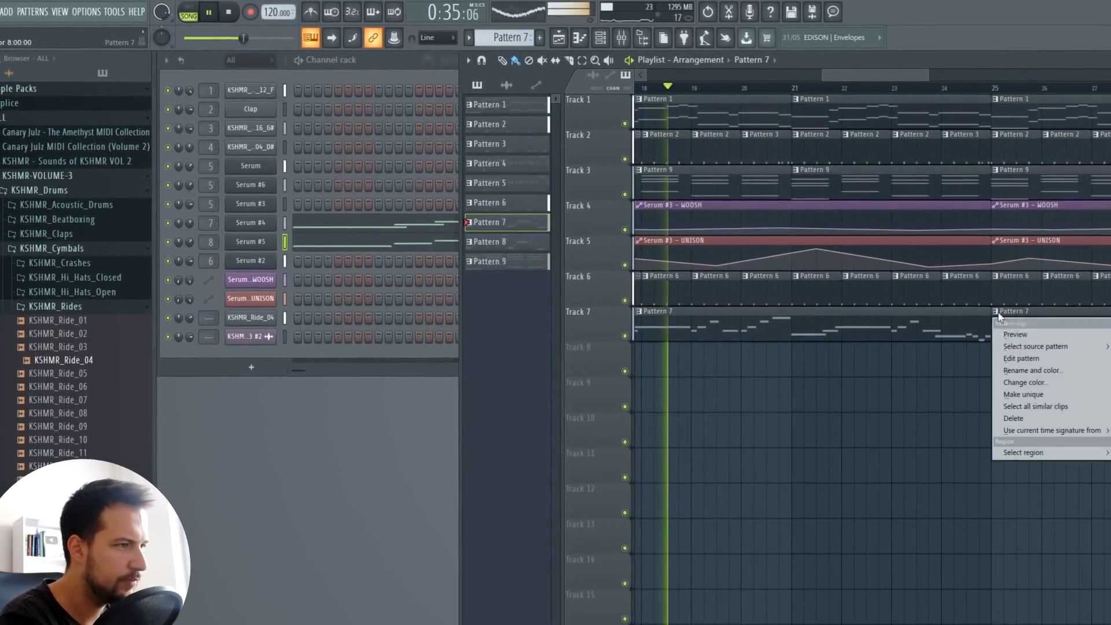
pyautogui.click(1032, 400)
pyautogui.click(381, 223)
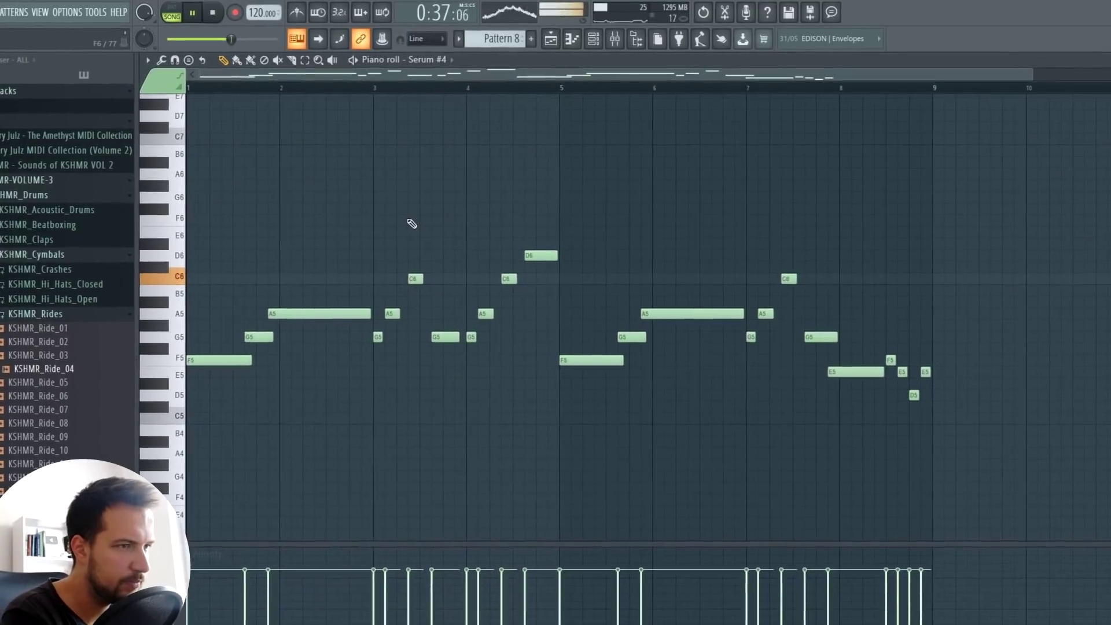
pyautogui.scroll(-3, 408, 226)
pyautogui.press('Escape')
pyautogui.press('F6')
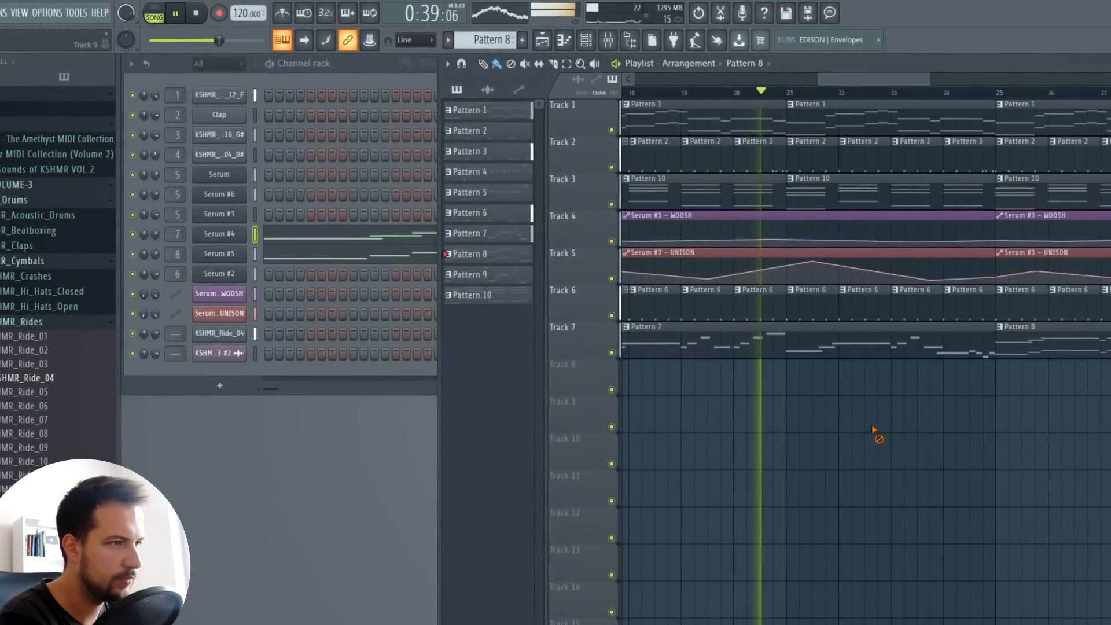
pyautogui.scroll(3, 922, 93)
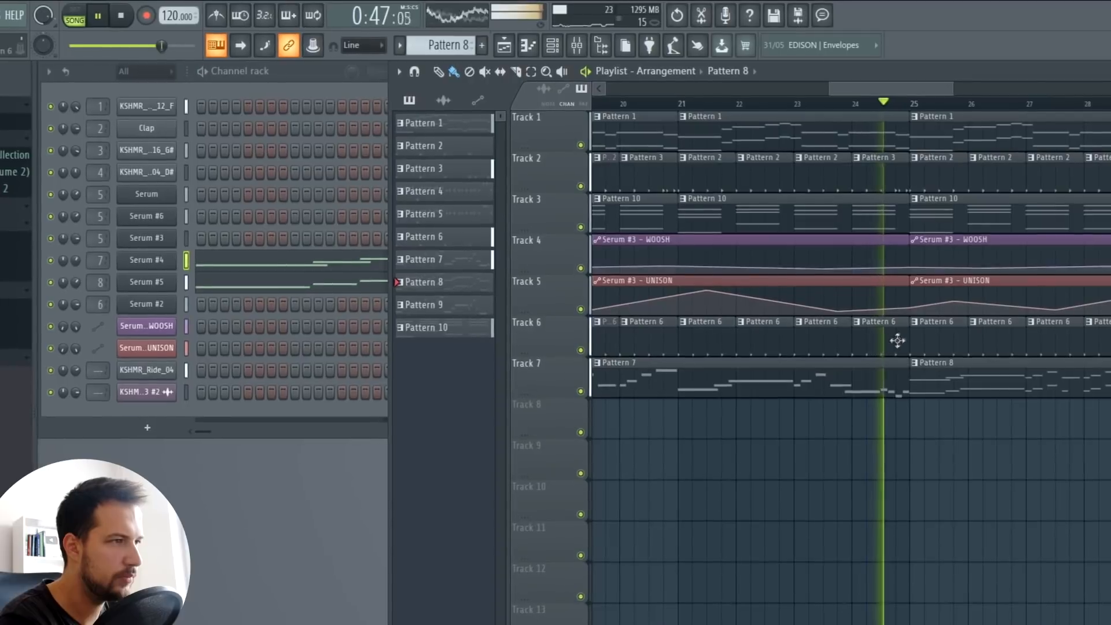
pyautogui.moveTo(952, 94)
pyautogui.mouseDown()
pyautogui.moveTo(923, 98)
pyautogui.moveTo(916, 111)
pyautogui.mouseUp()
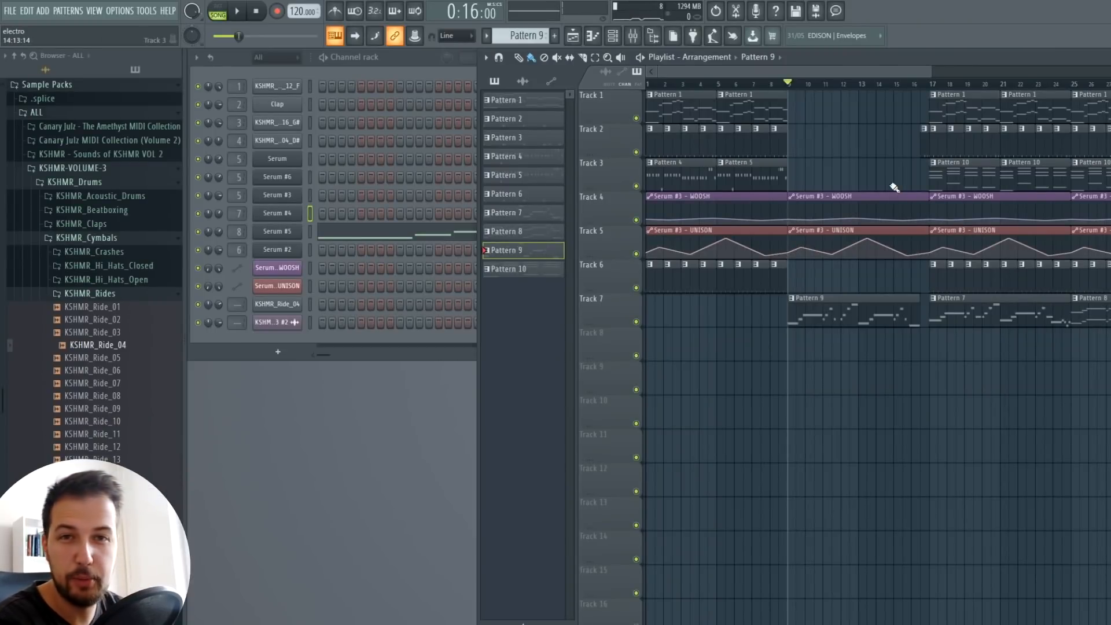
# Clone the Serum #5 channel into a new Serum #7 and browse its presets
pyautogui.press('space')
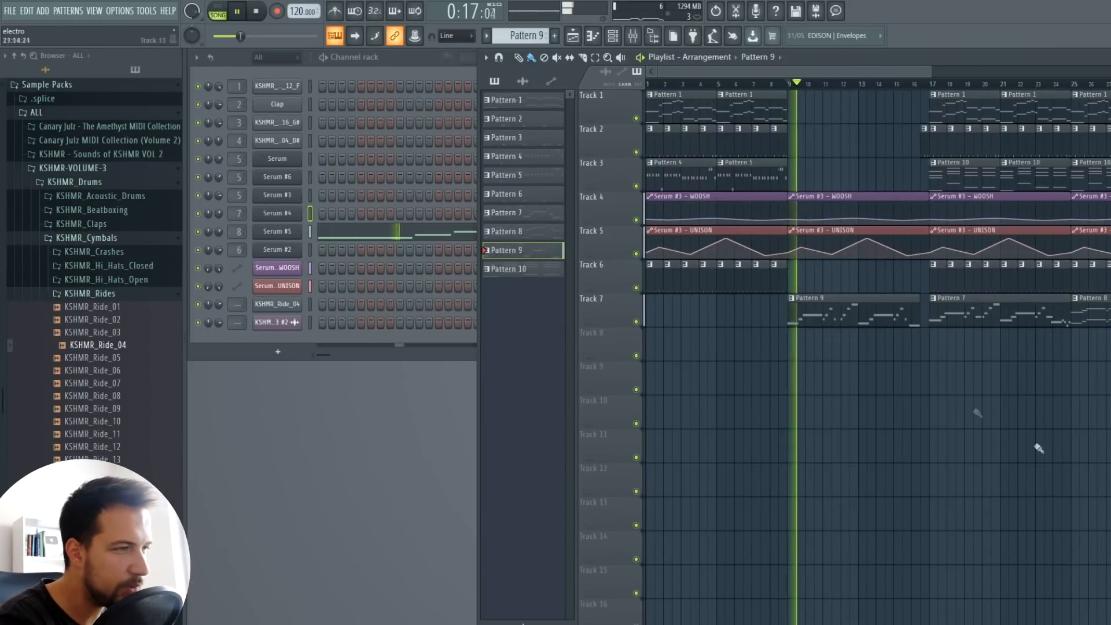
pyautogui.press('space')
pyautogui.rightClick(284, 232)
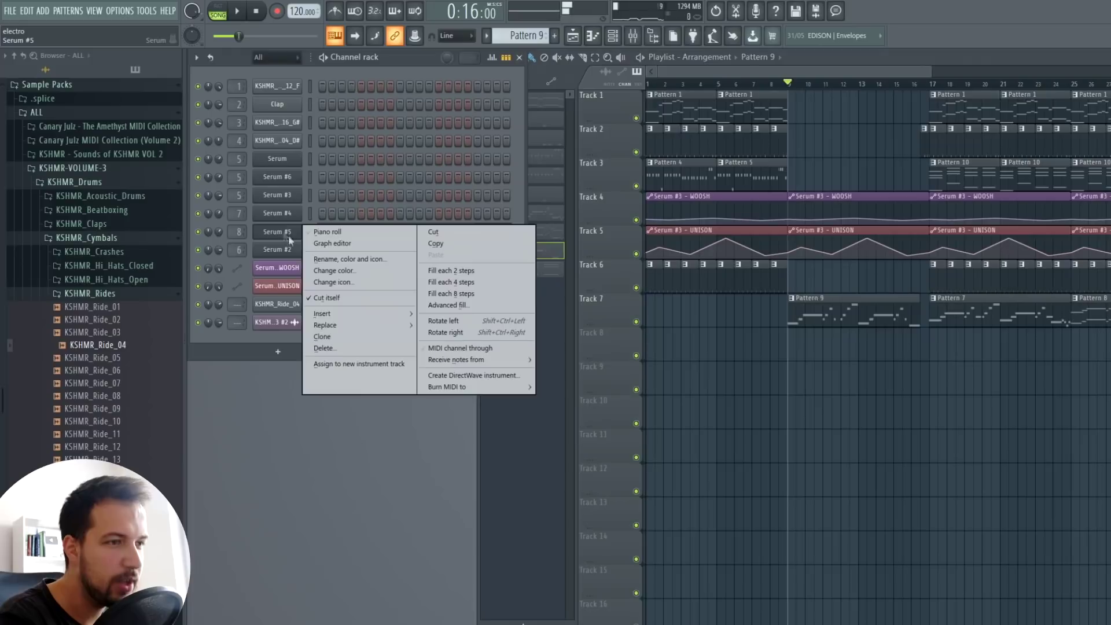
pyautogui.click(369, 337)
pyautogui.click(643, 187)
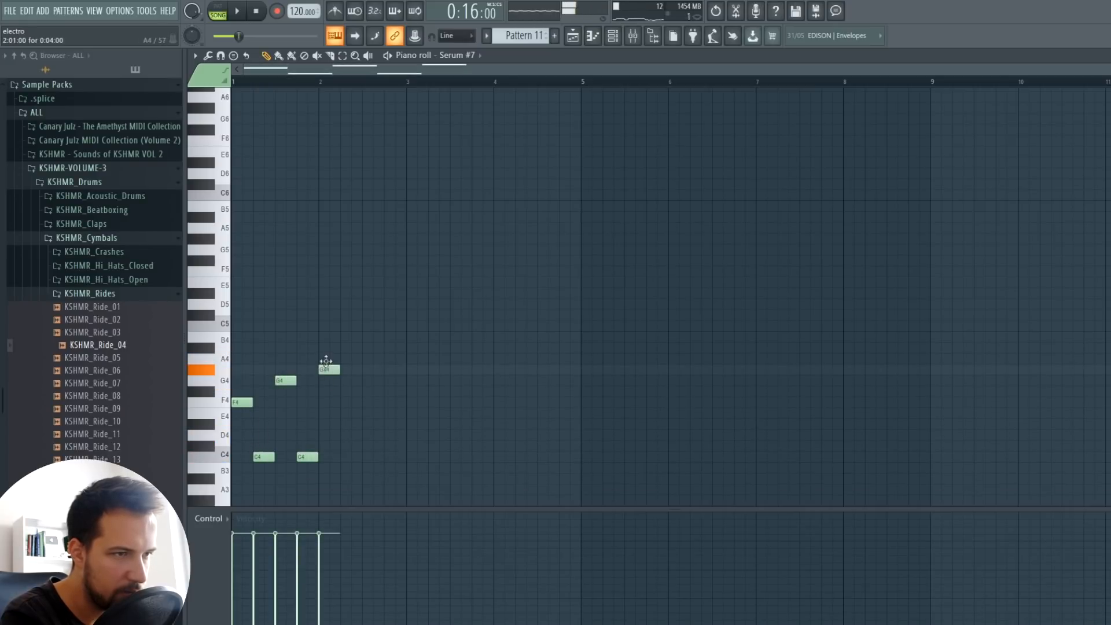
# Draw a C4–F4–G4–A4 riff in Pattern 11 and audition it
pyautogui.click(236, 10)
pyautogui.hotkey('ctrl', 'a')
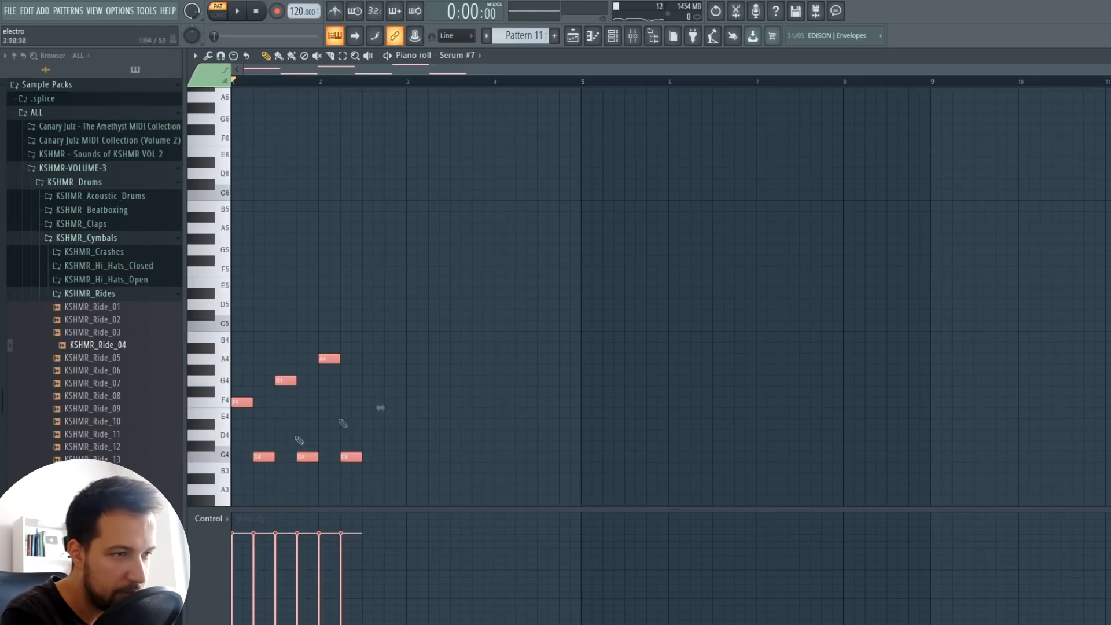
pyautogui.scroll(3, 470, 320)
pyautogui.click(470, 320)
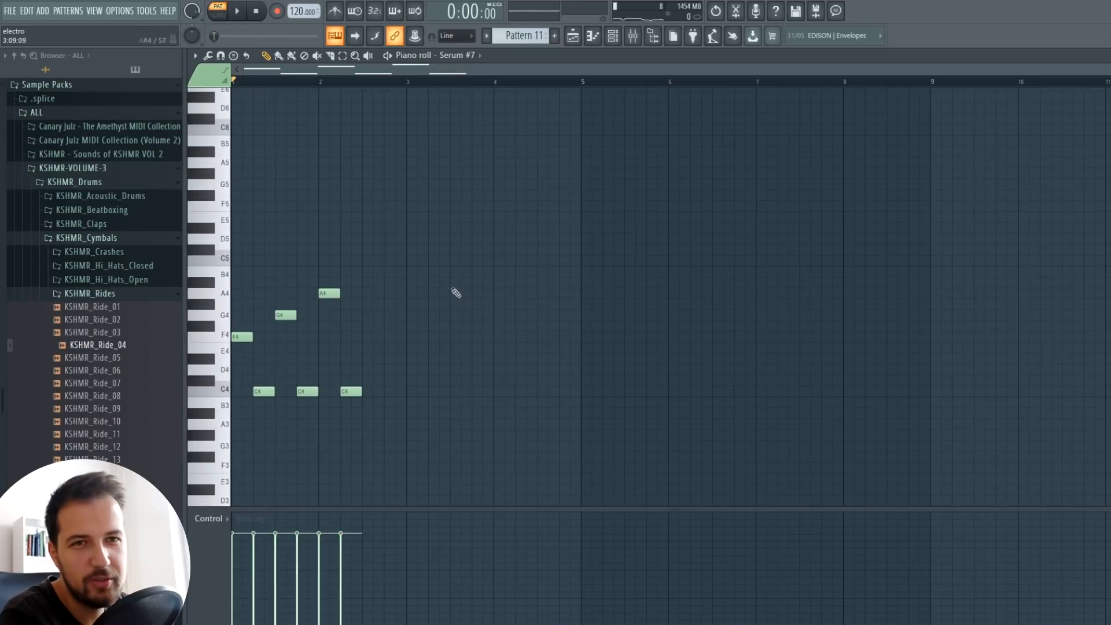
pyautogui.press('space')
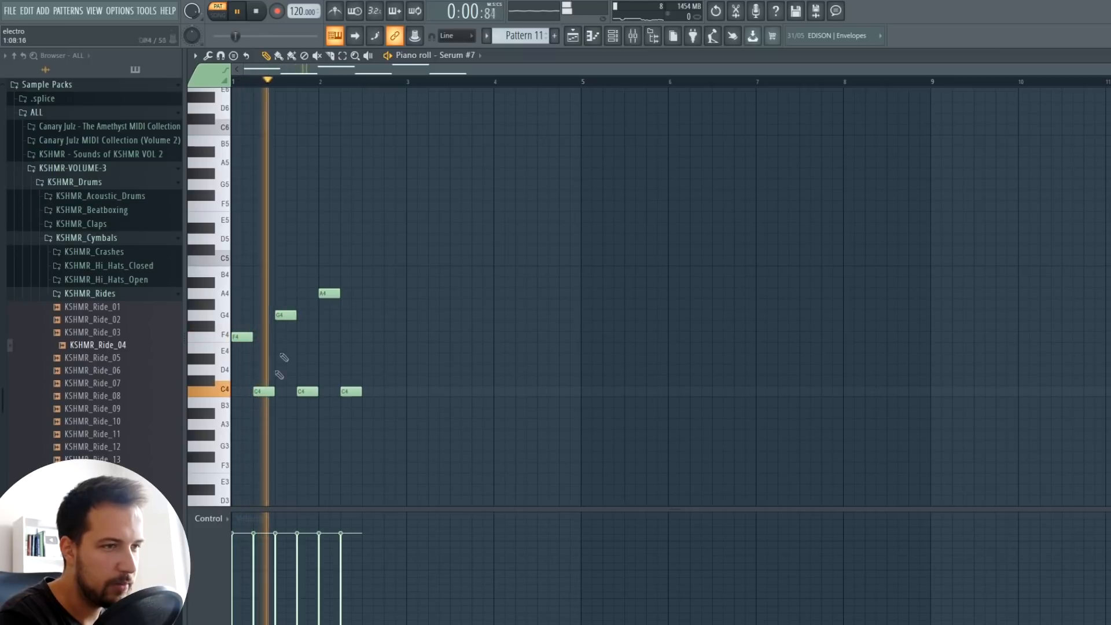
pyautogui.press('space')
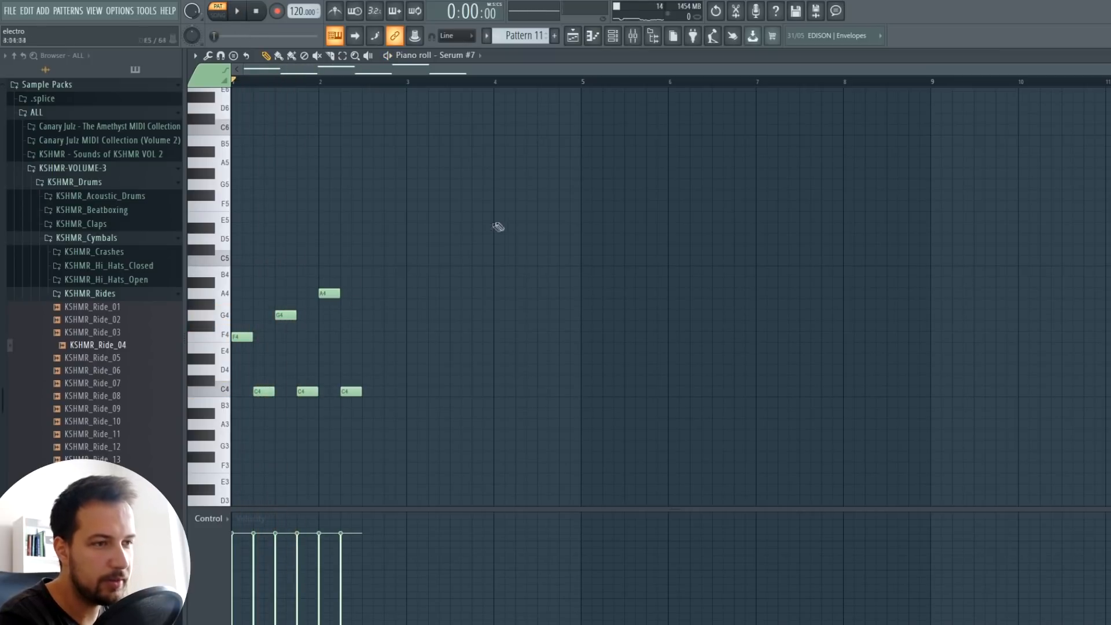
# Scale all the riff notes to half their length for a tight riff and play it back
pyautogui.moveTo(481, 212); pyautogui.dragTo(144, 463)
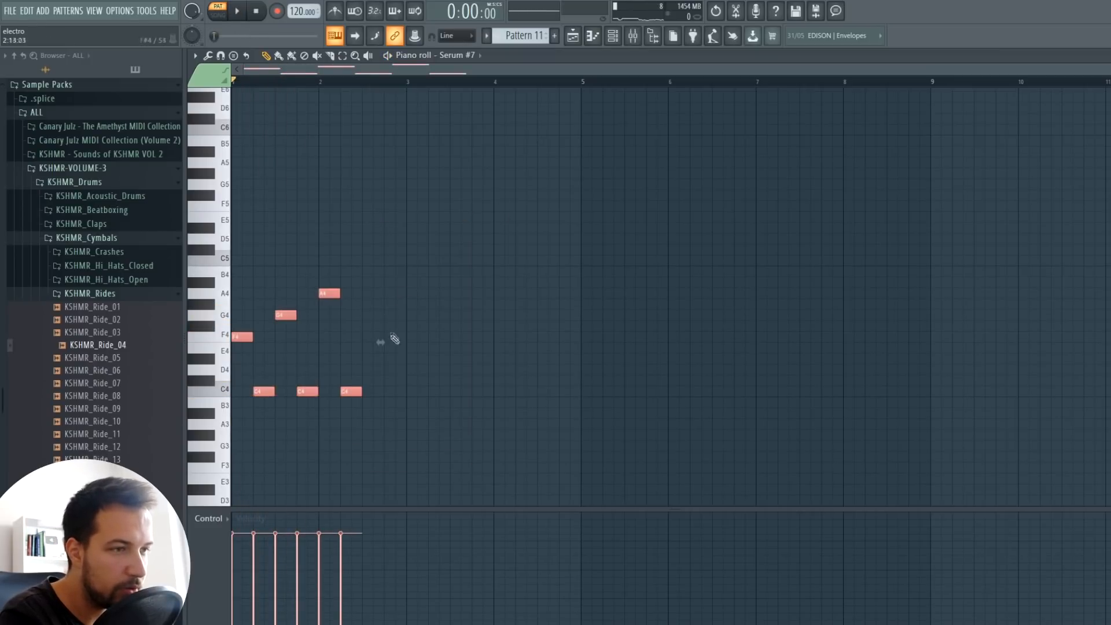
pyautogui.moveTo(380, 344); pyautogui.dragTo(328, 343)
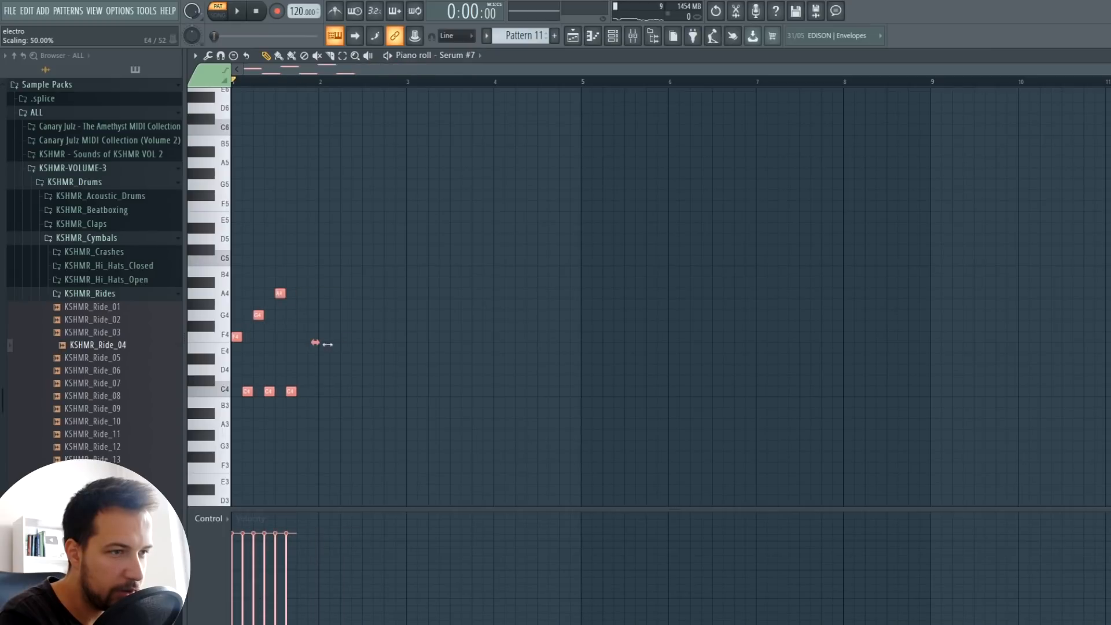
pyautogui.press('space')
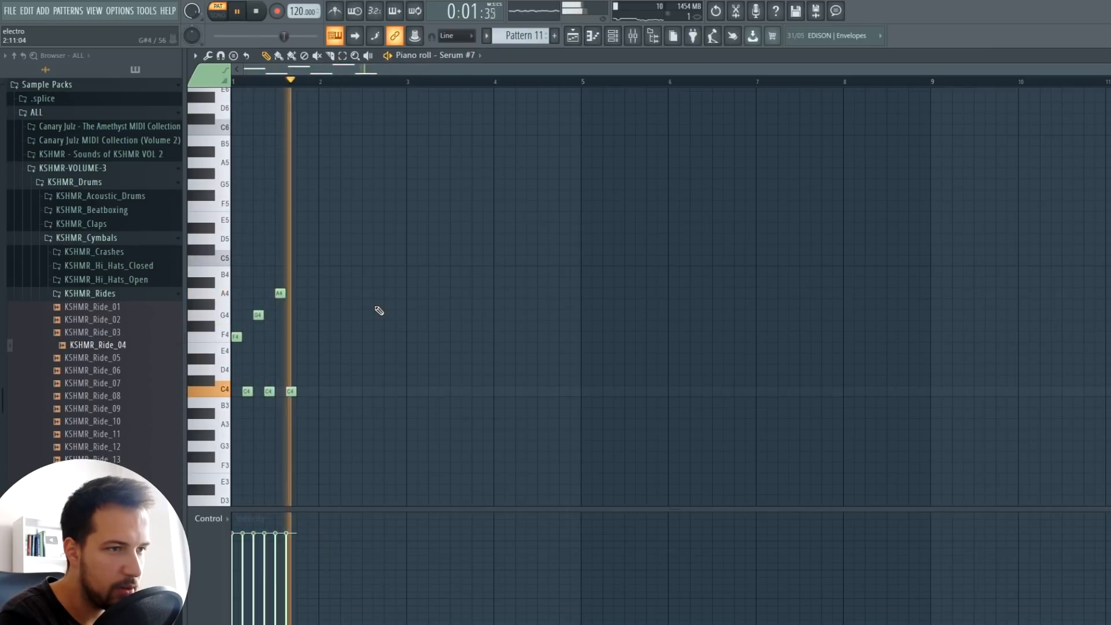
pyautogui.press('space')
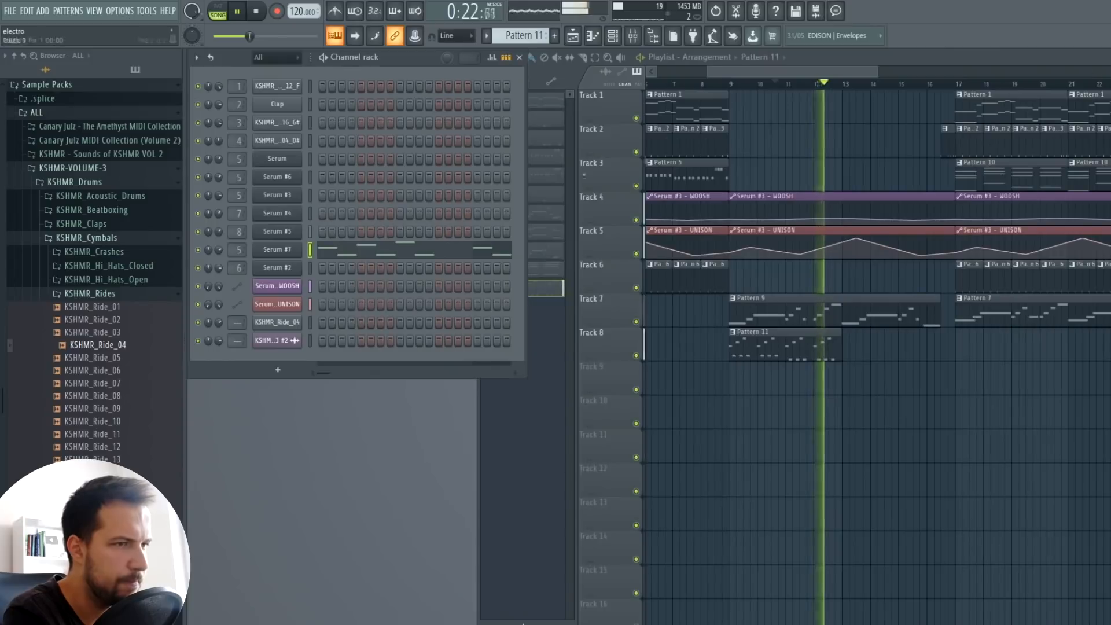
# Switch Serum #7 to the Blue Lagoon keys preset and repeat Pattern 11 along Track 8 into the drop
pyautogui.click(276, 249)
pyautogui.click(736, 189)
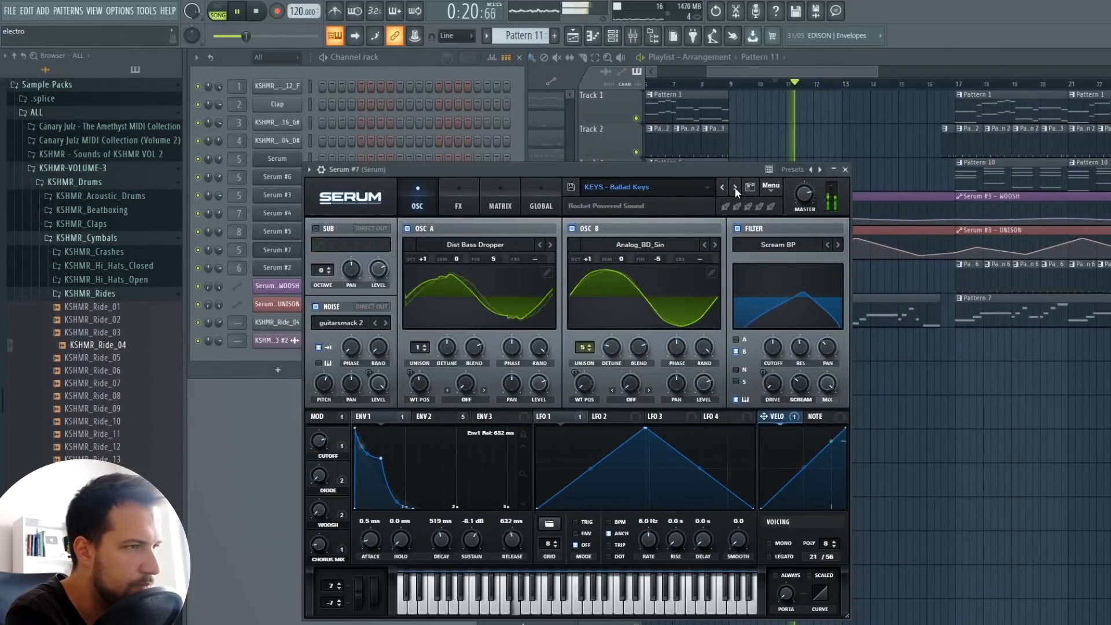
pyautogui.click(735, 186)
pyautogui.click(842, 173)
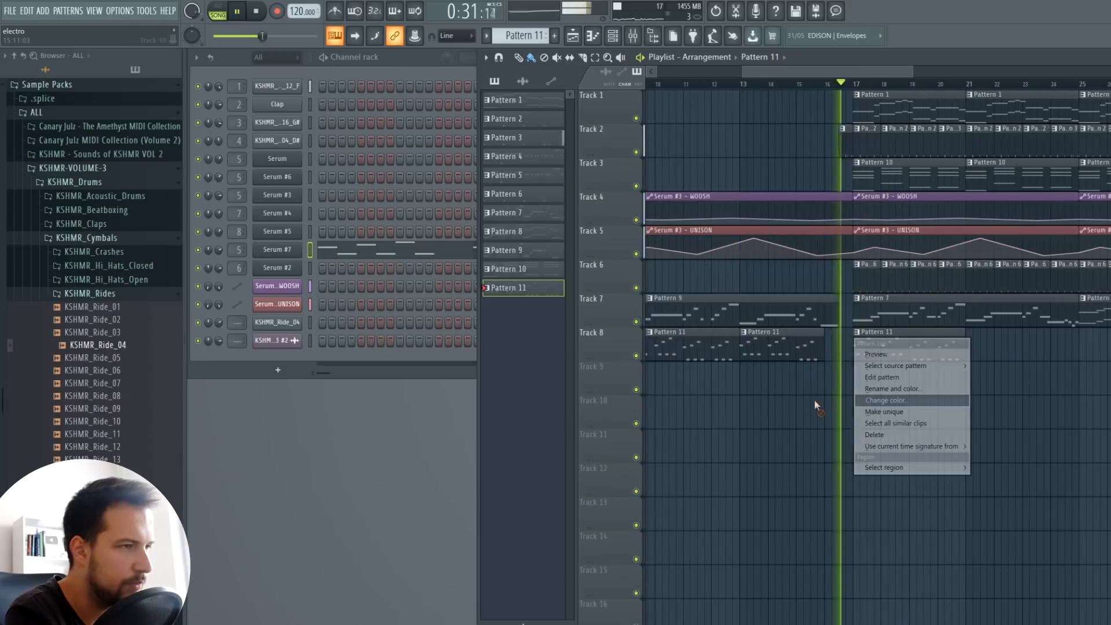
pyautogui.click(816, 405)
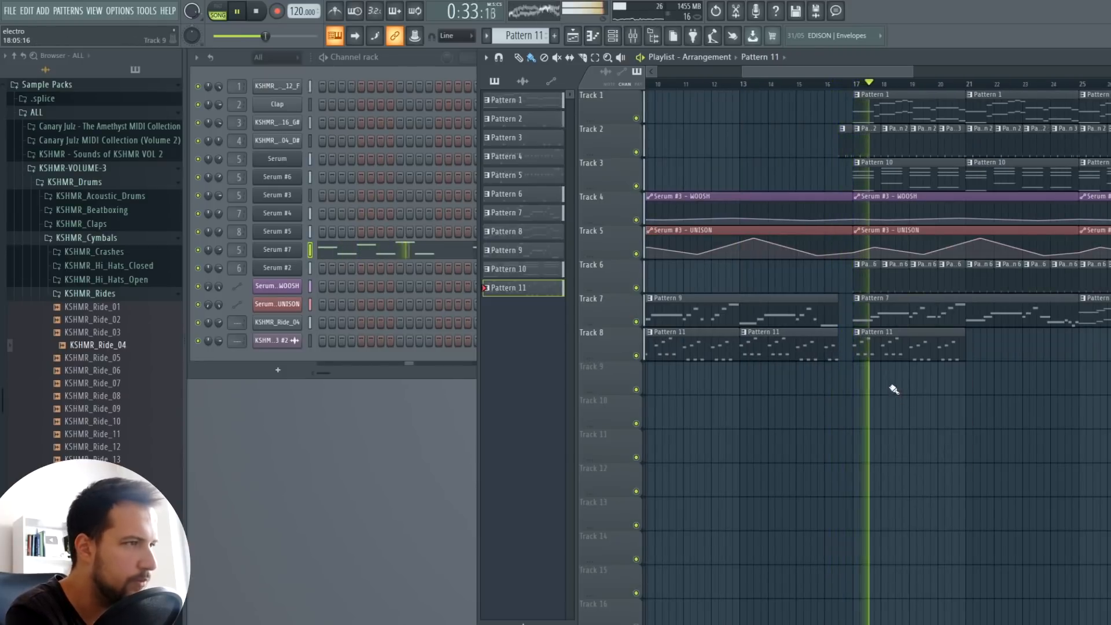
pyautogui.moveTo(885, 73); pyautogui.dragTo(912, 74)
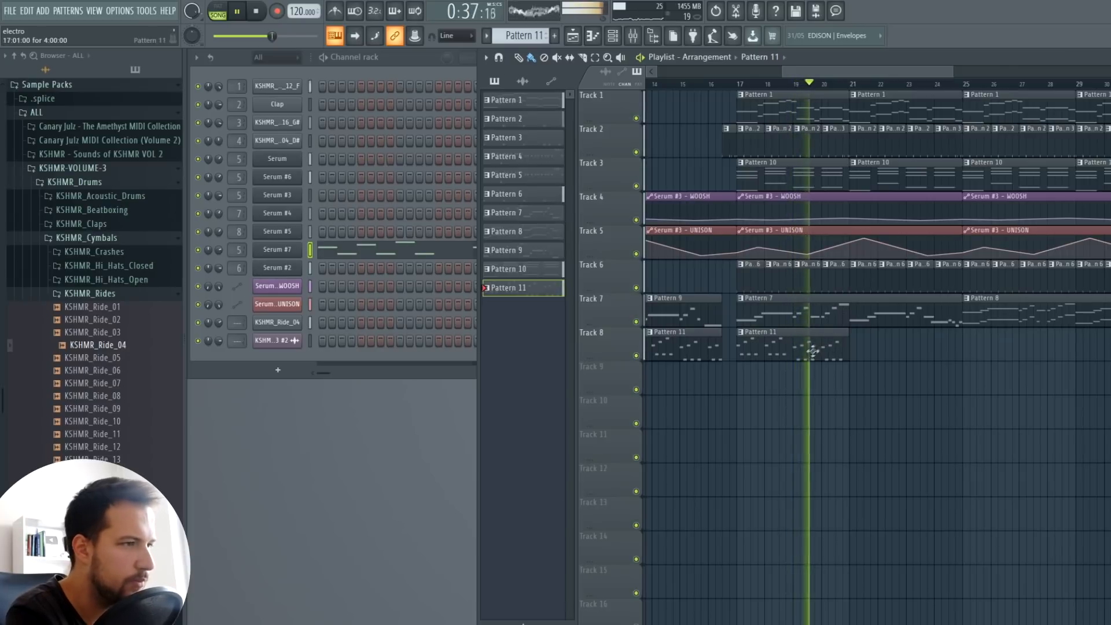
# Make the second Pattern 11 clip on Track 8 a unique pattern
pyautogui.press('space')
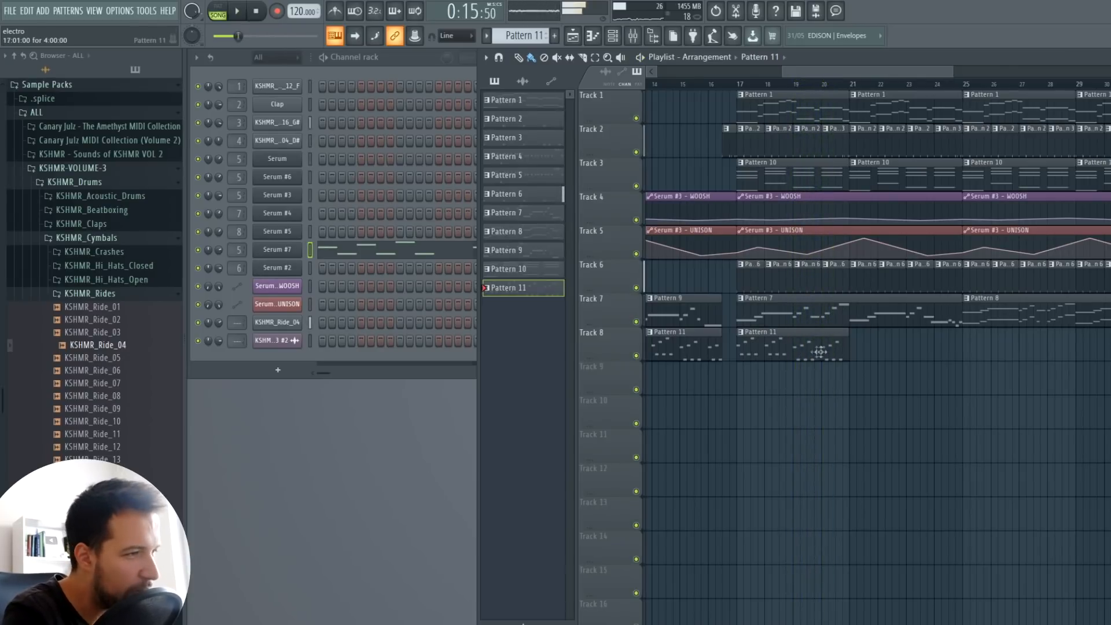
pyautogui.rightClick(750, 340)
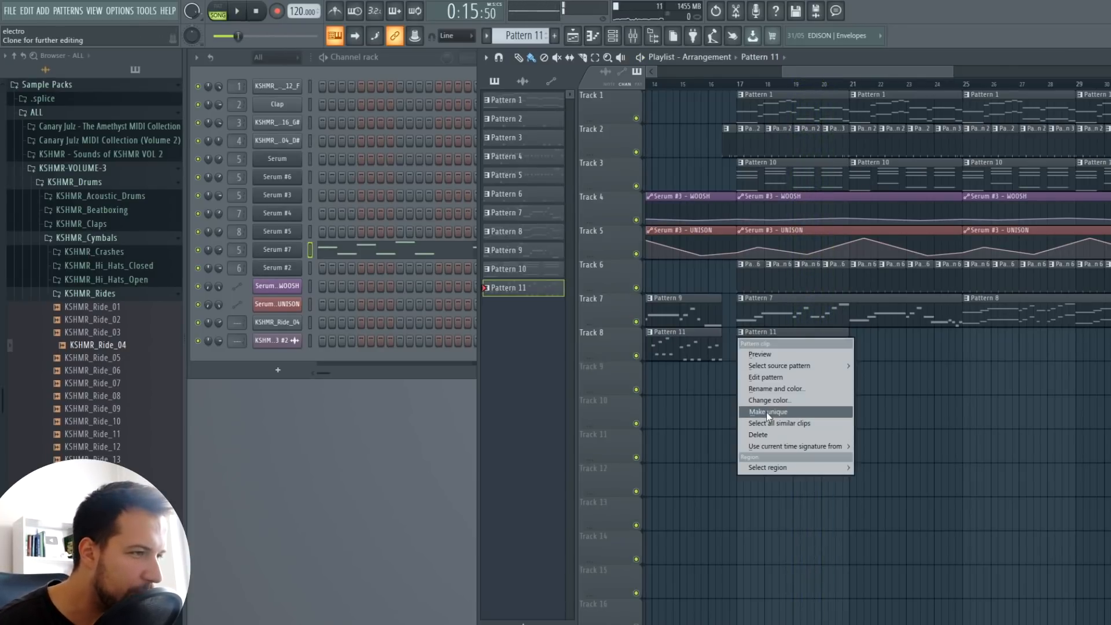
pyautogui.click(767, 413)
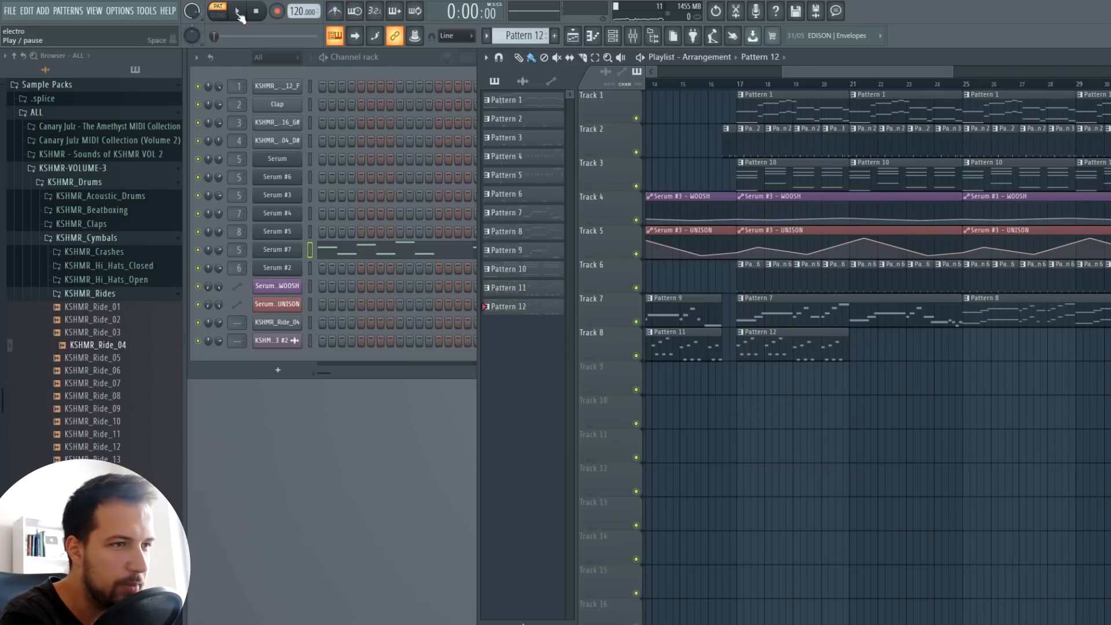
# Clone Serum #7 into a new Serum #8 channel and browse its preset categories
pyautogui.rightClick(278, 250)
pyautogui.click(360, 362)
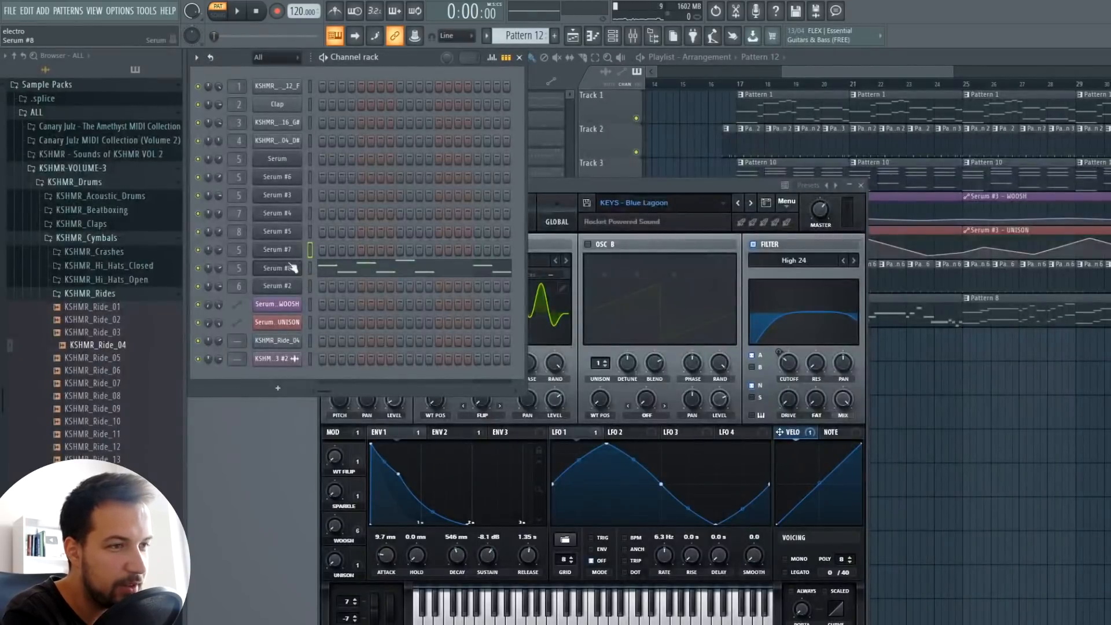
pyautogui.click(291, 269)
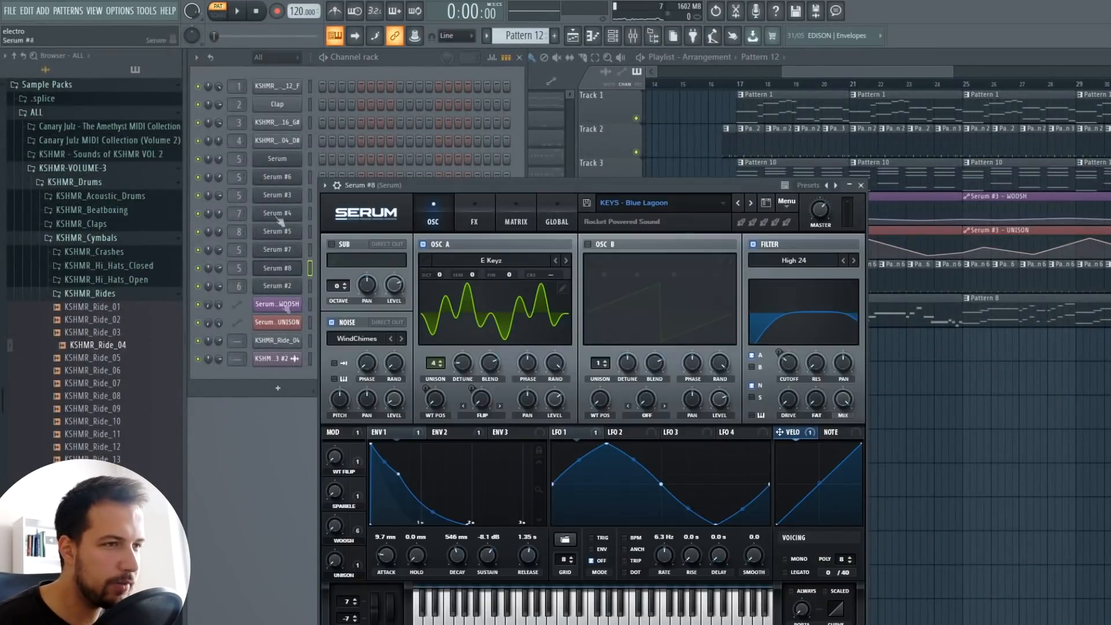
pyautogui.click(693, 207)
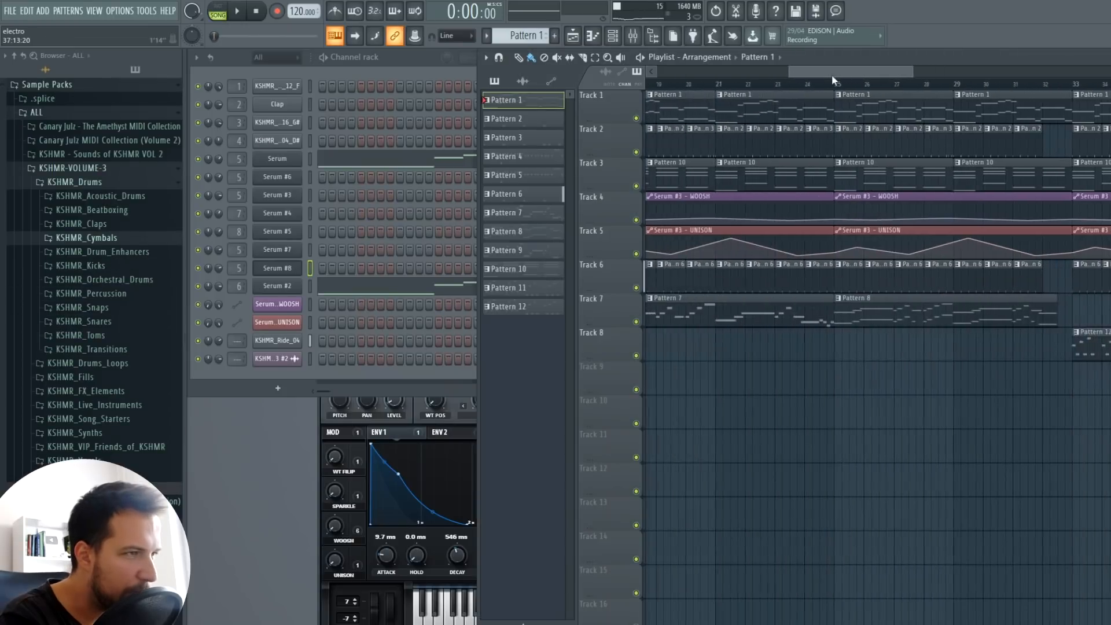
# In Pattern 2's Serum melody, delete the short notes after D4 and stretch D4 to fill the gap
pyautogui.click(237, 12)
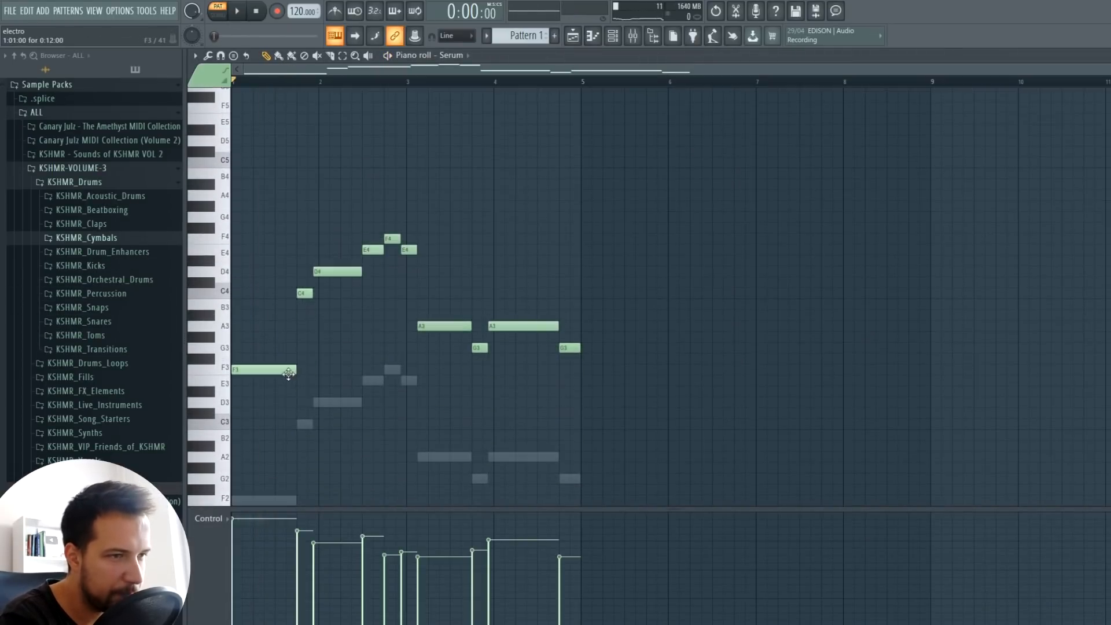
pyautogui.scroll(-3, 296, 372)
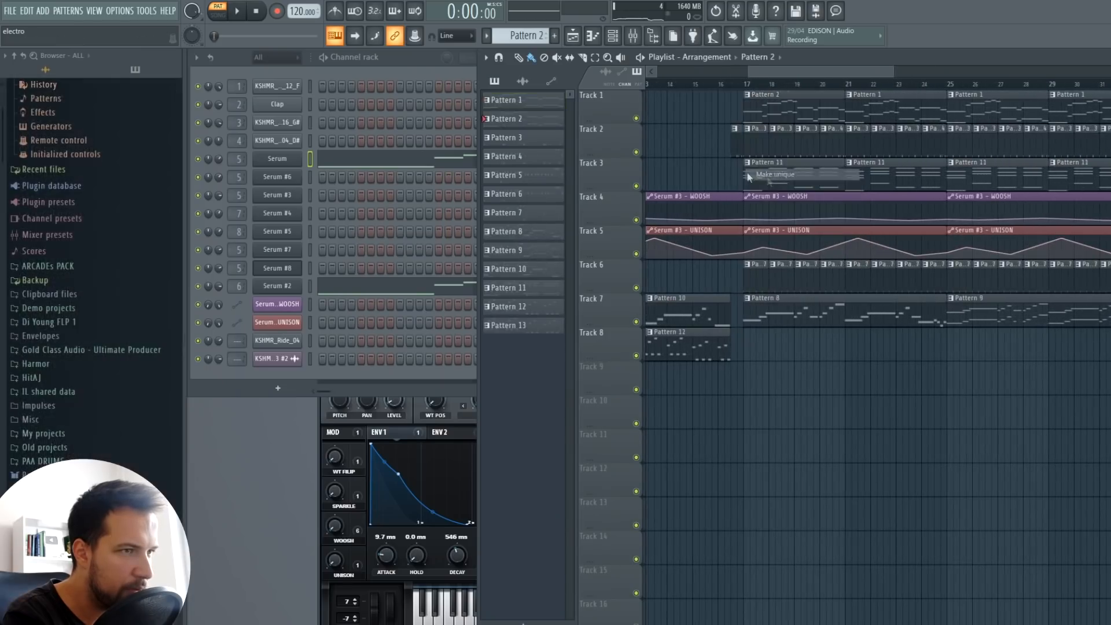
pyautogui.click(372, 160)
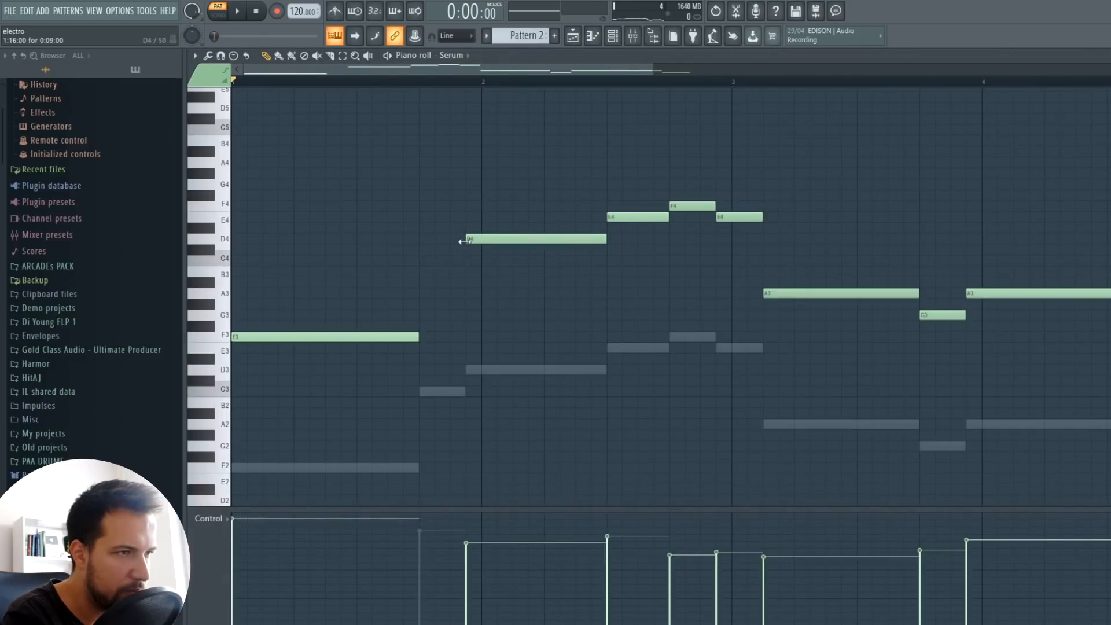
pyautogui.press('space')
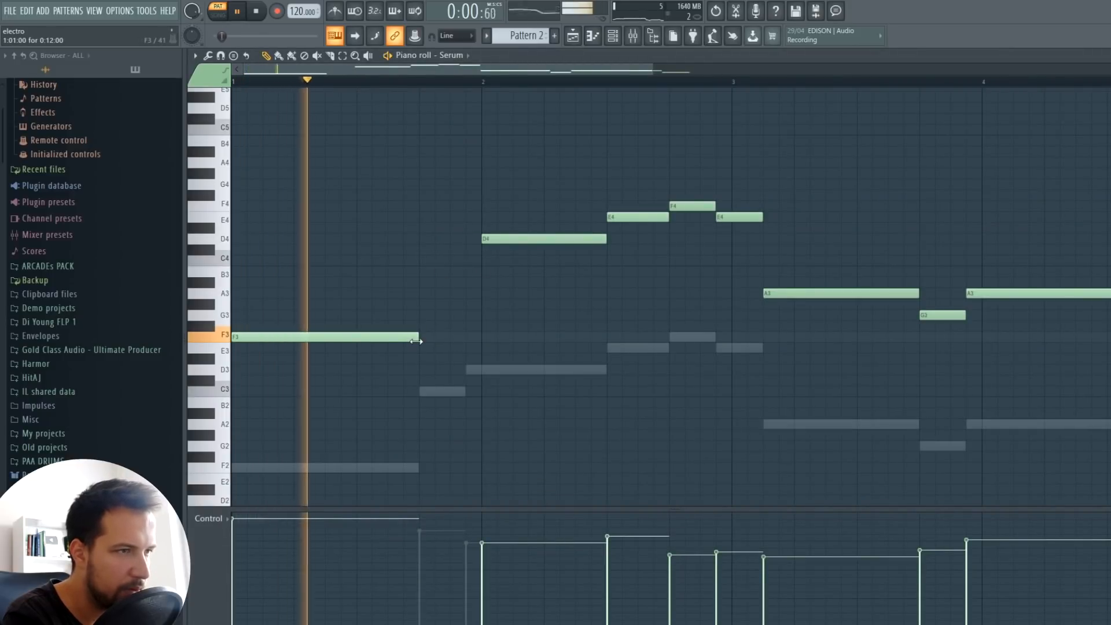
pyautogui.rightClick(638, 217)
pyautogui.rightClick(692, 206)
pyautogui.moveTo(606, 240); pyautogui.dragTo(668, 244)
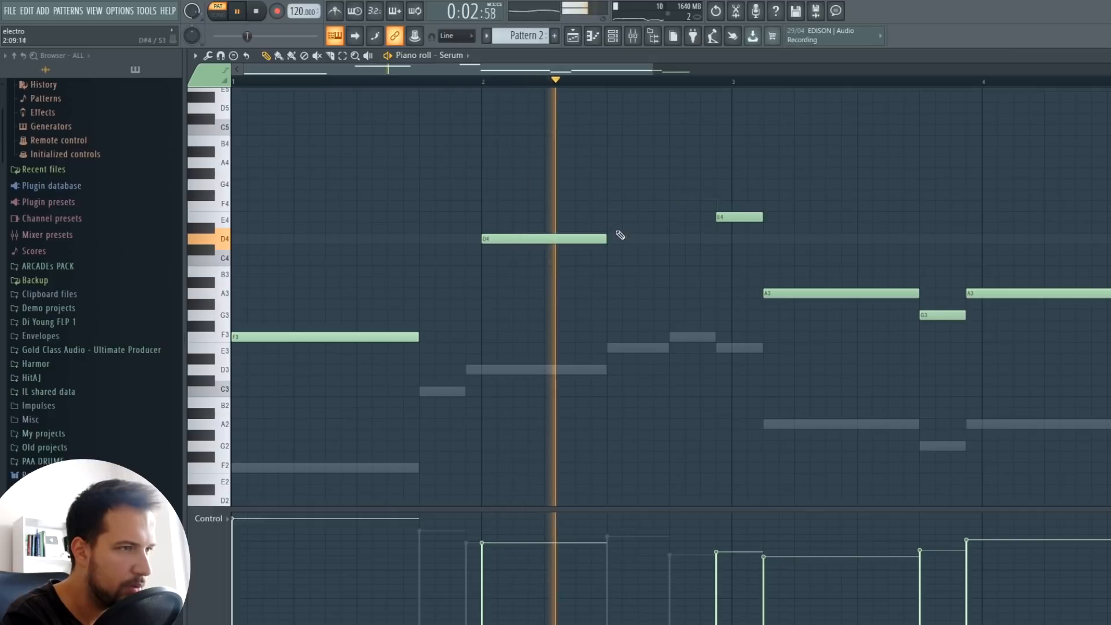
pyautogui.rightClick(739, 217)
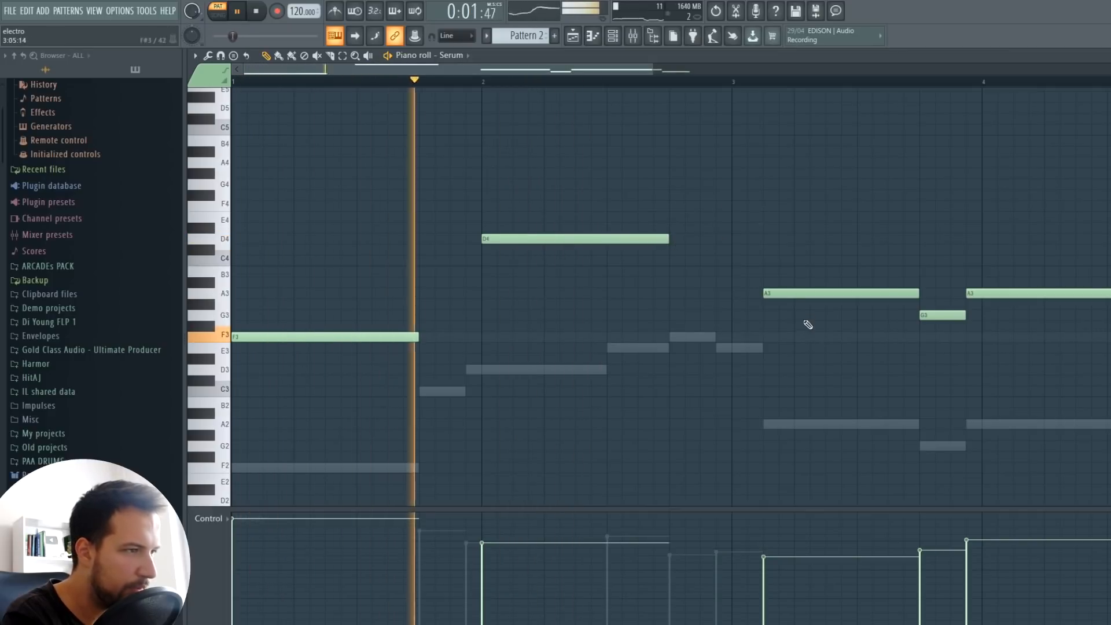
# Delete the short G3 note, extend the A3 notes into the gaps and play from later in the song
pyautogui.moveTo(764, 293); pyautogui.dragTo(733, 294)
pyautogui.scroll(-2, 662, 84)
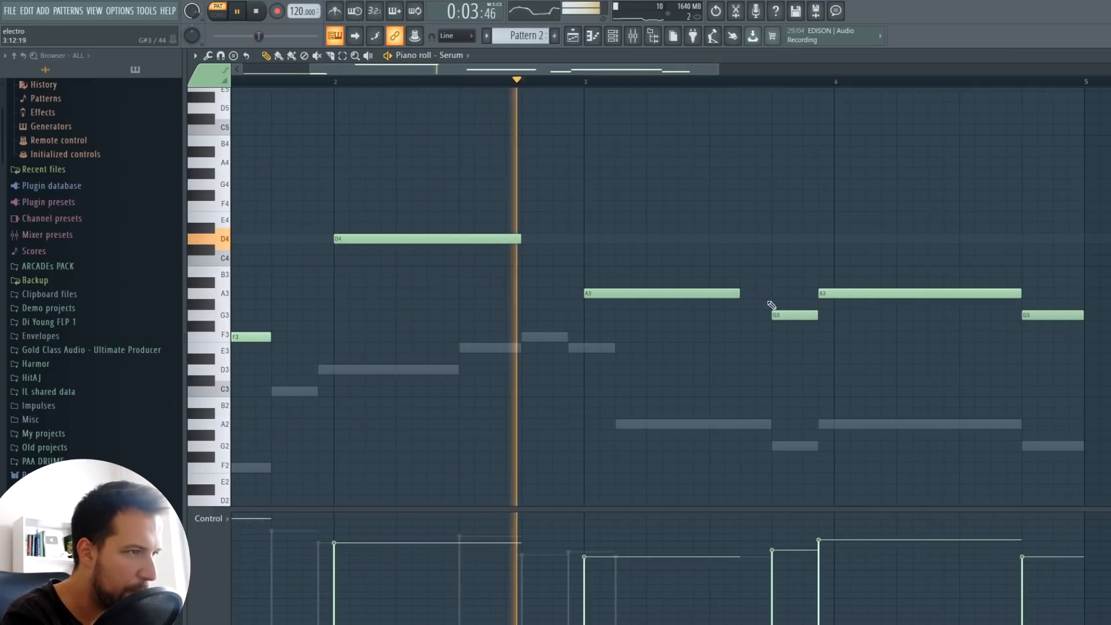
pyautogui.rightClick(802, 315)
pyautogui.moveTo(820, 294); pyautogui.dragTo(835, 293)
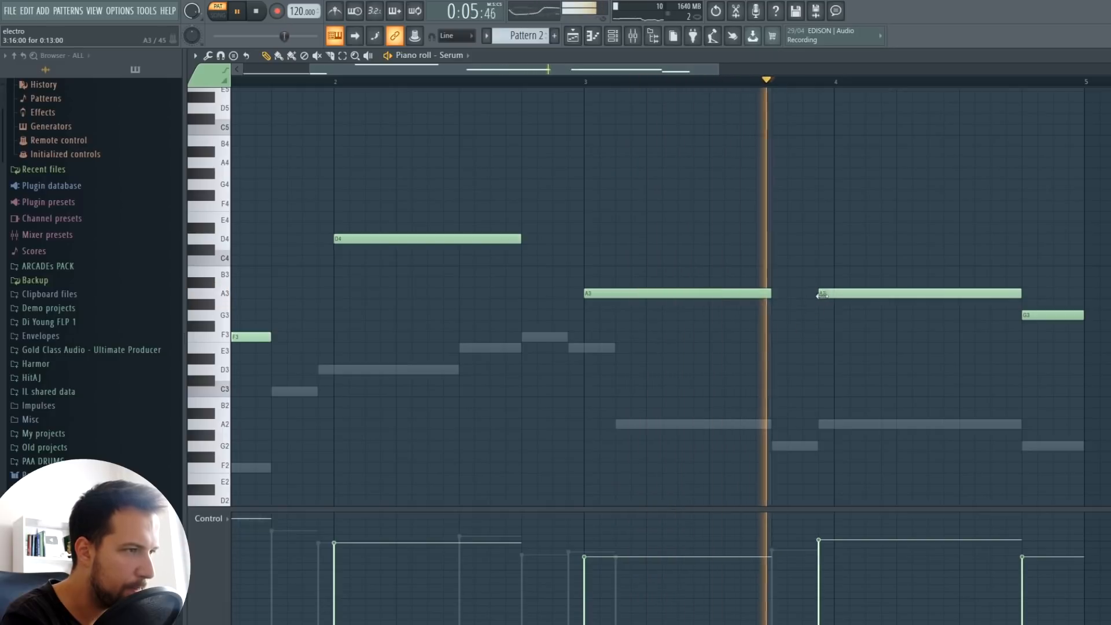
pyautogui.press('Escape')
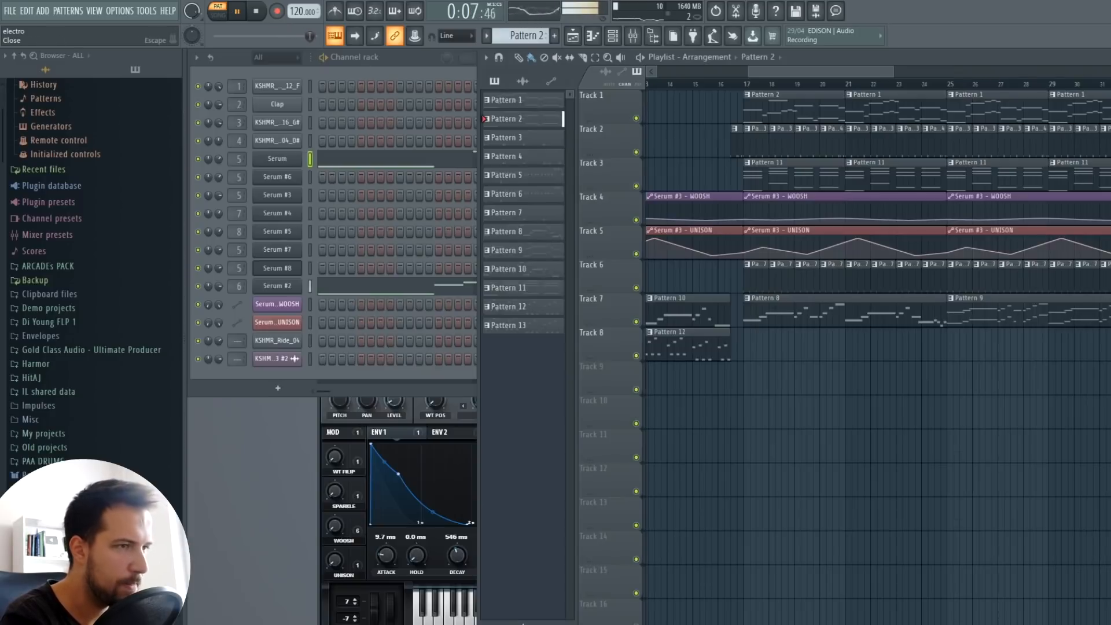
pyautogui.click(810, 74)
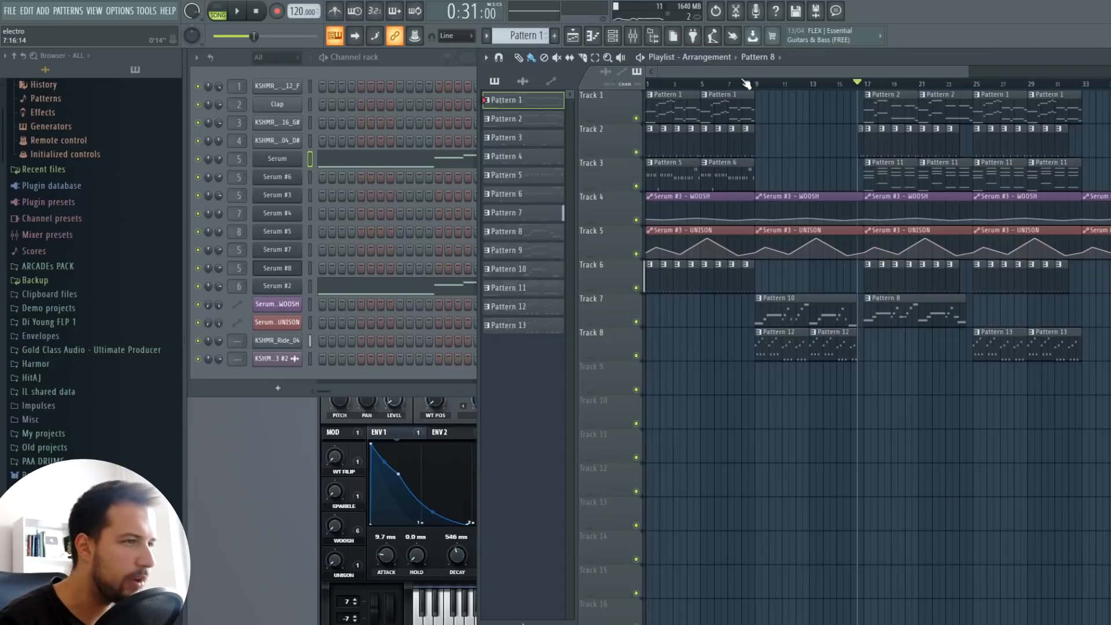
pyautogui.scroll(2, 734, 88)
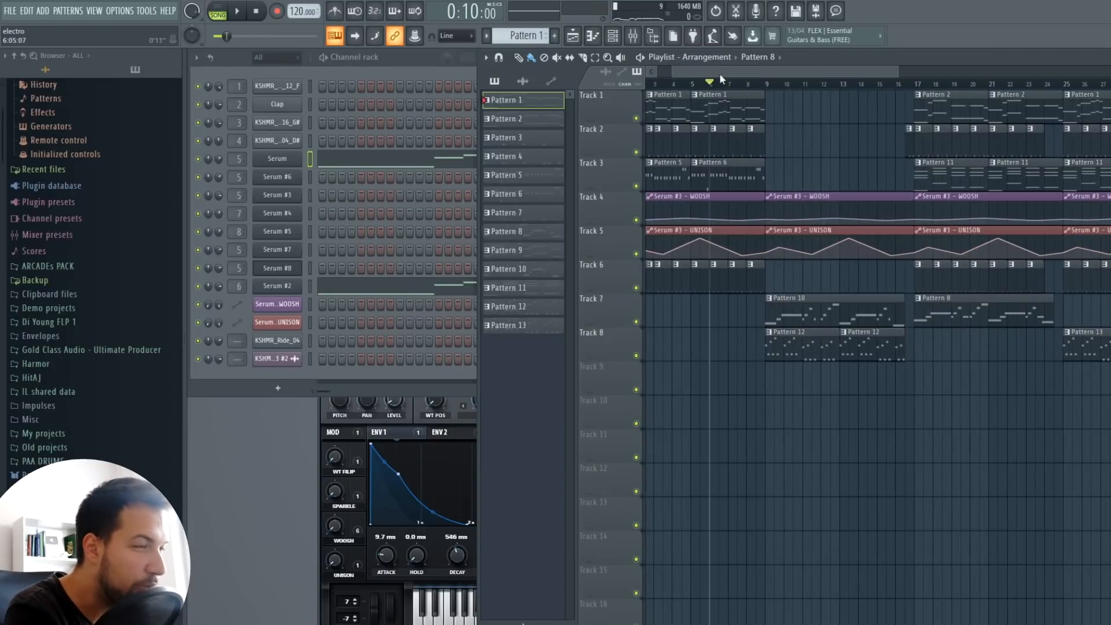
pyautogui.scroll(-2, 747, 83)
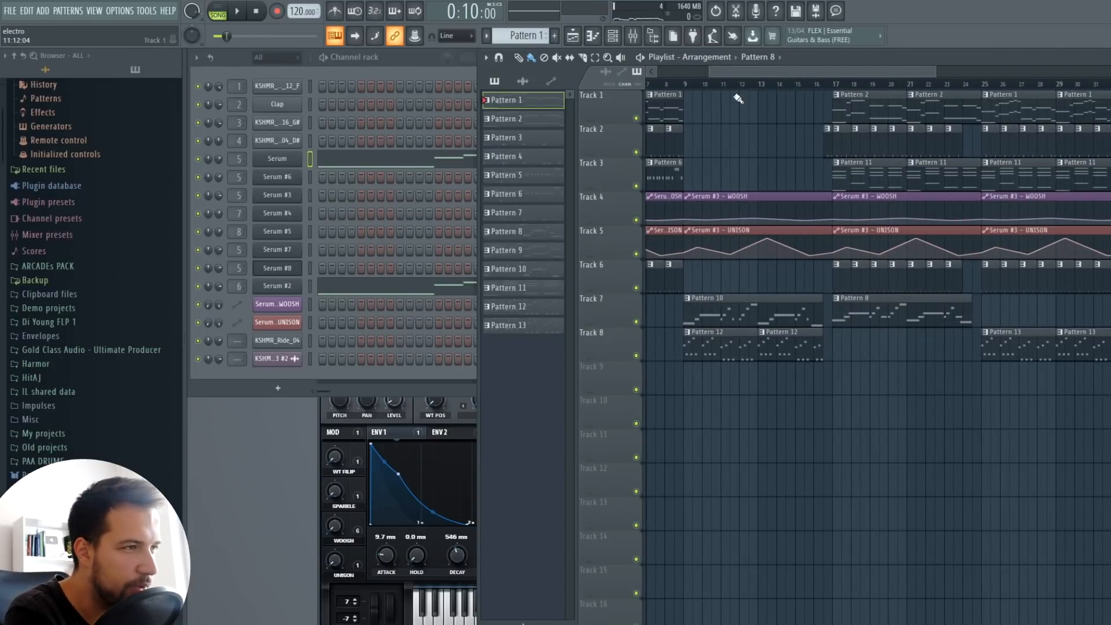
pyautogui.scroll(3, 732, 79)
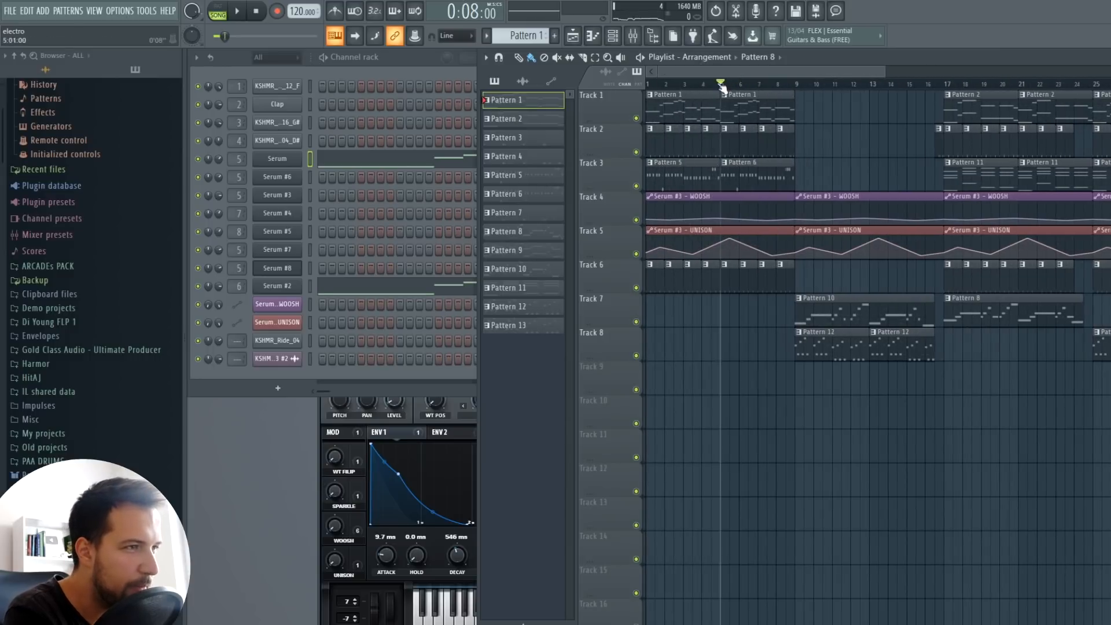
pyautogui.press('space')
pyautogui.scroll(-1, 779, 68)
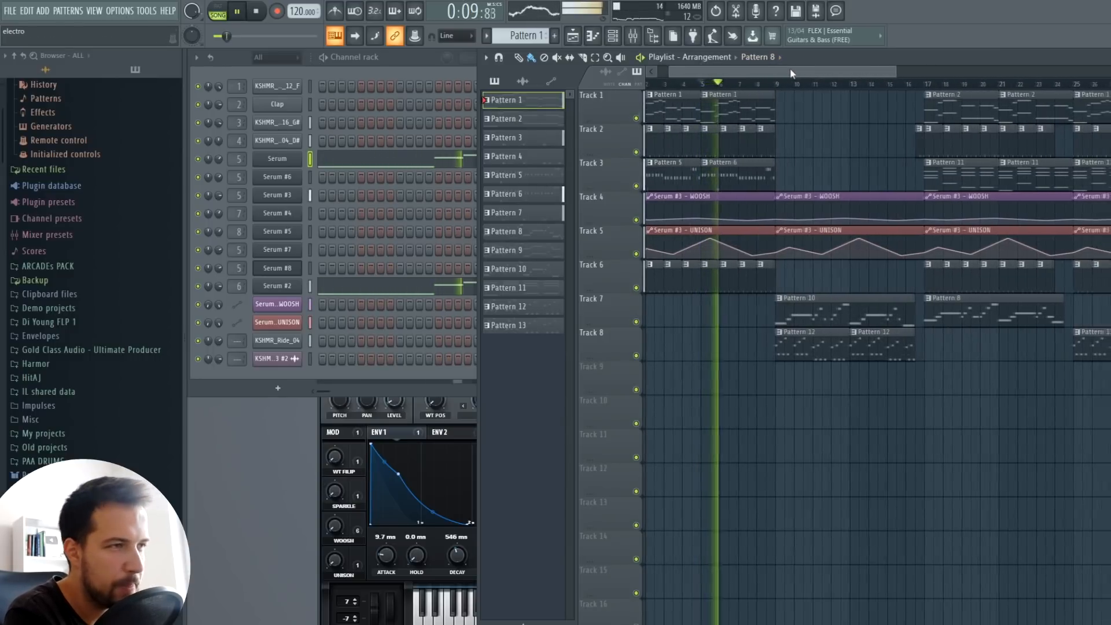
pyautogui.scroll(-1, 791, 70)
pyautogui.click(763, 85)
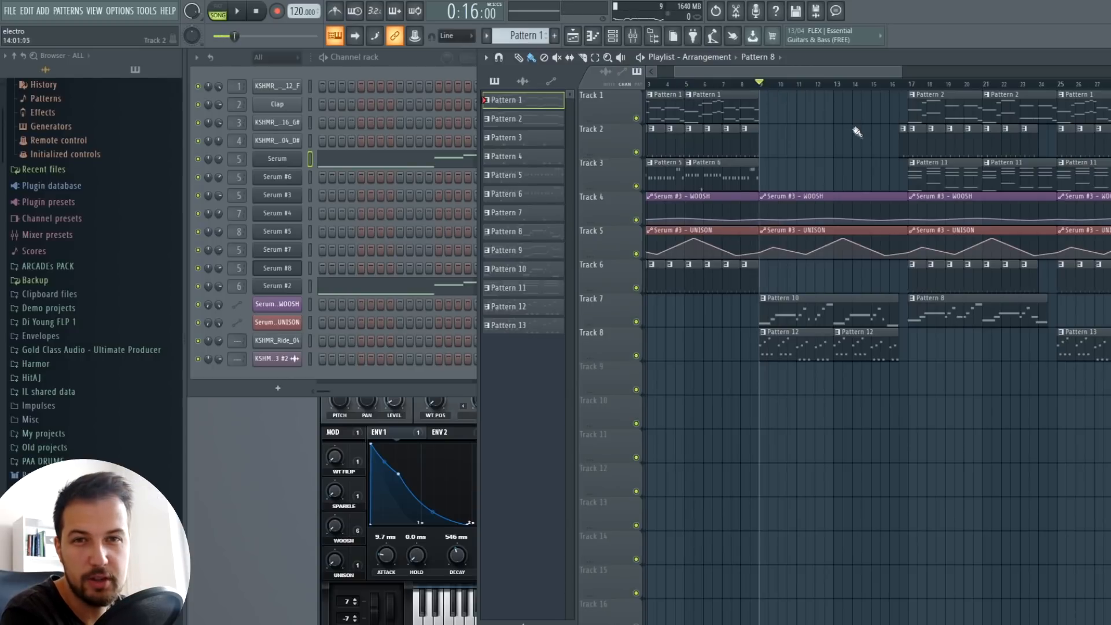
pyautogui.press('space')
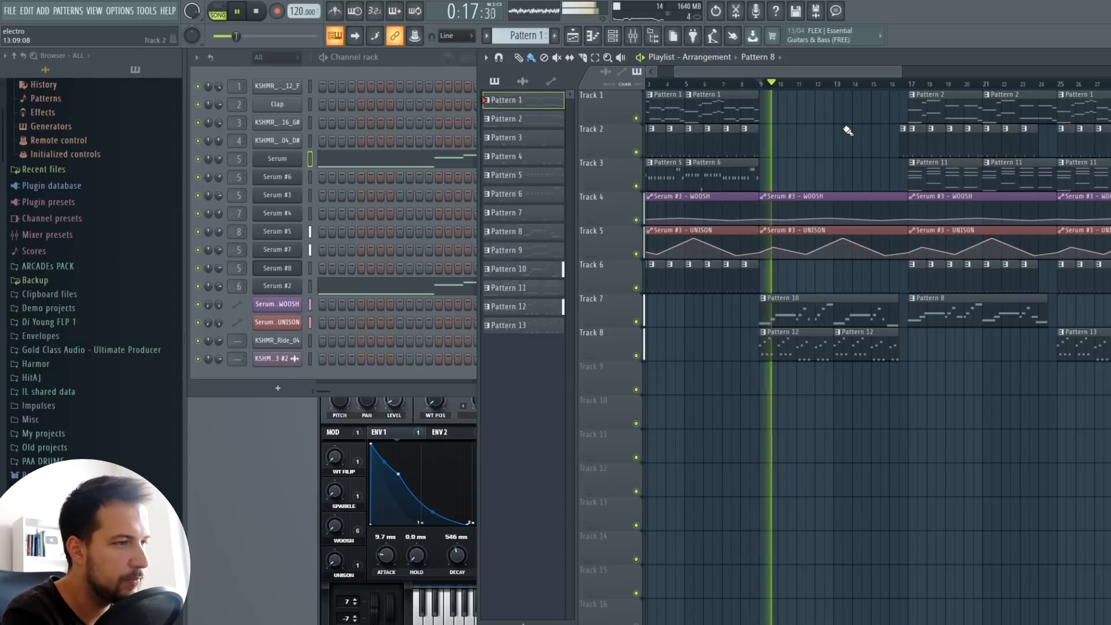
pyautogui.press('space')
pyautogui.scroll(-2, 850, 76)
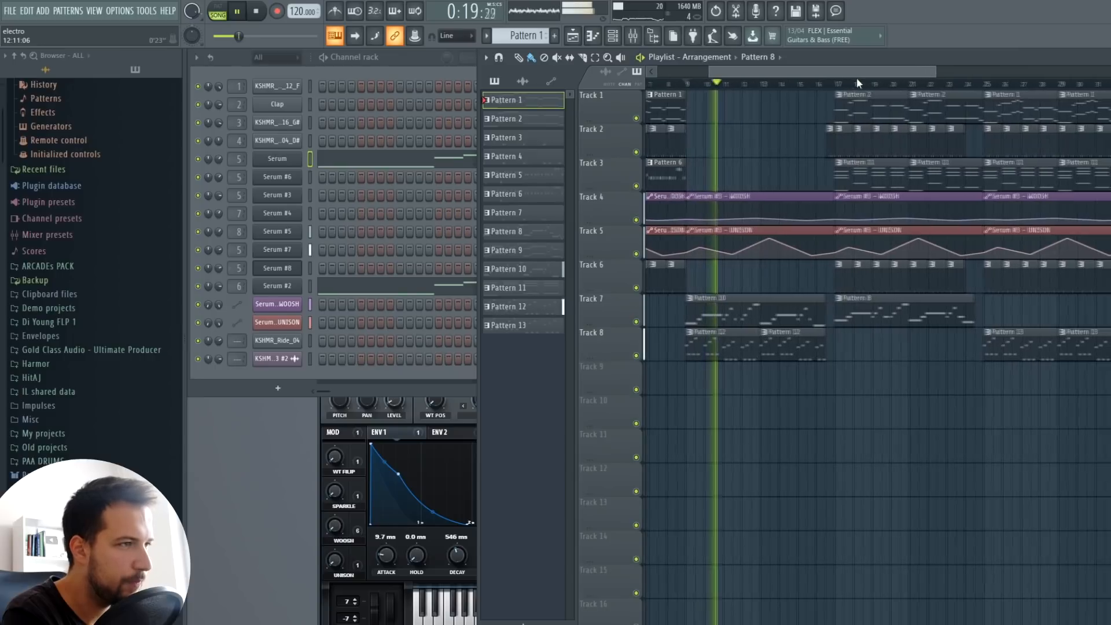
pyautogui.moveTo(863, 73); pyautogui.dragTo(926, 67)
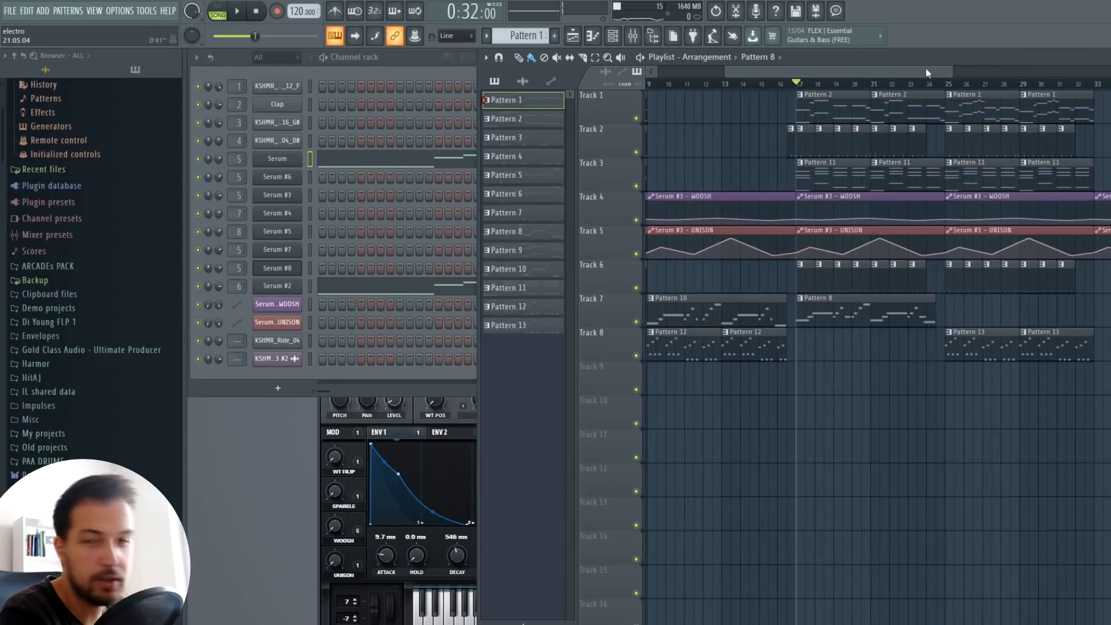
pyautogui.press('space')
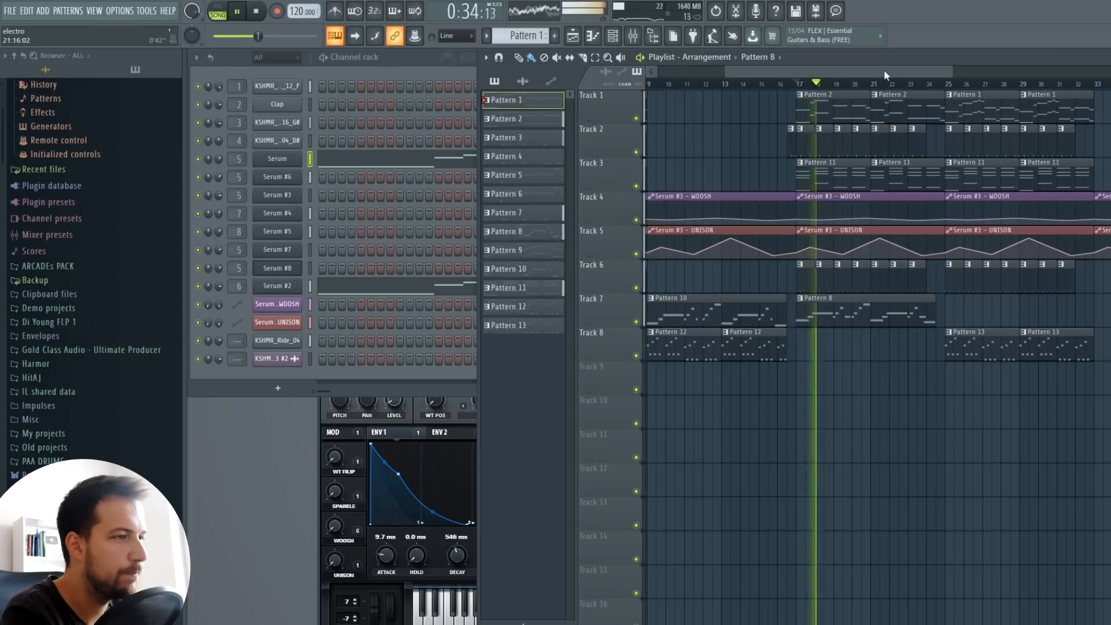
pyautogui.press('space')
pyautogui.moveTo(940, 73); pyautogui.dragTo(998, 72)
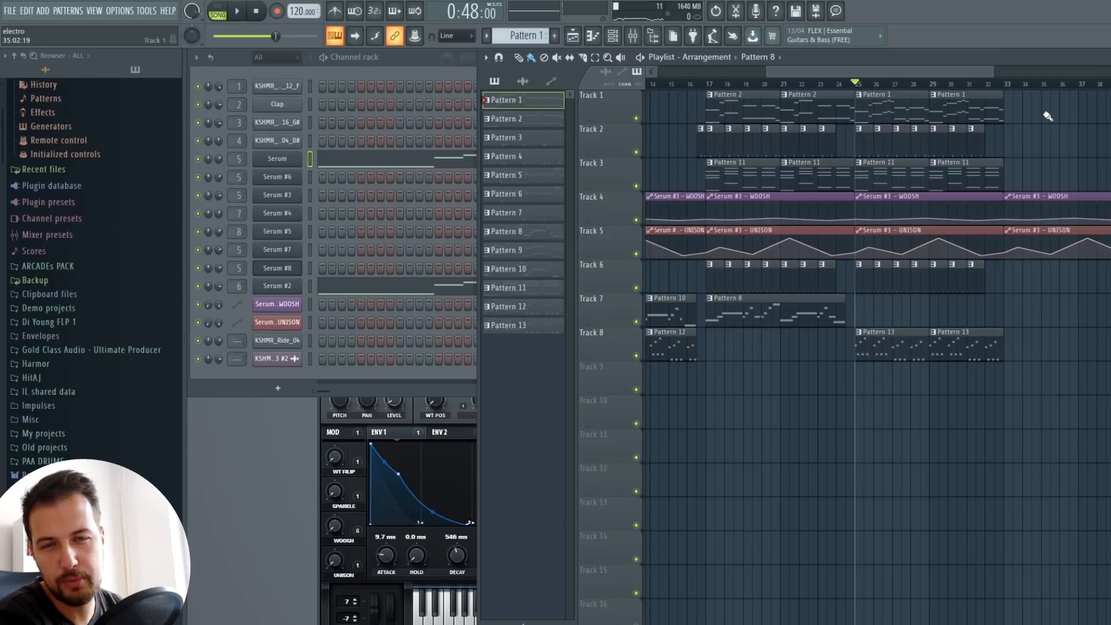
pyautogui.press('space')
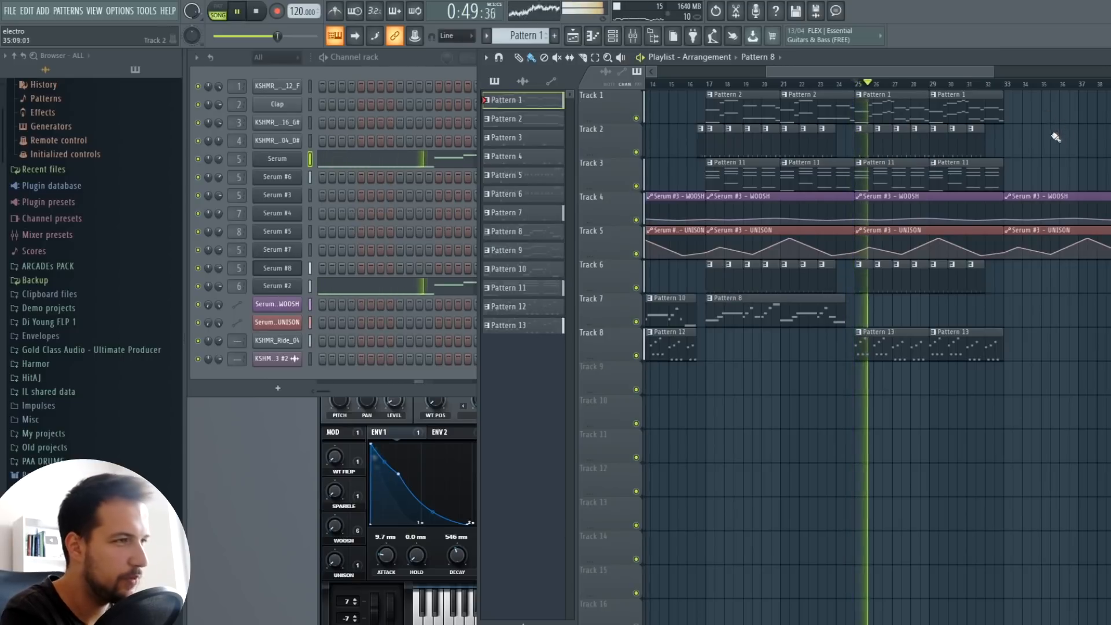
pyautogui.press('space')
pyautogui.press('space')
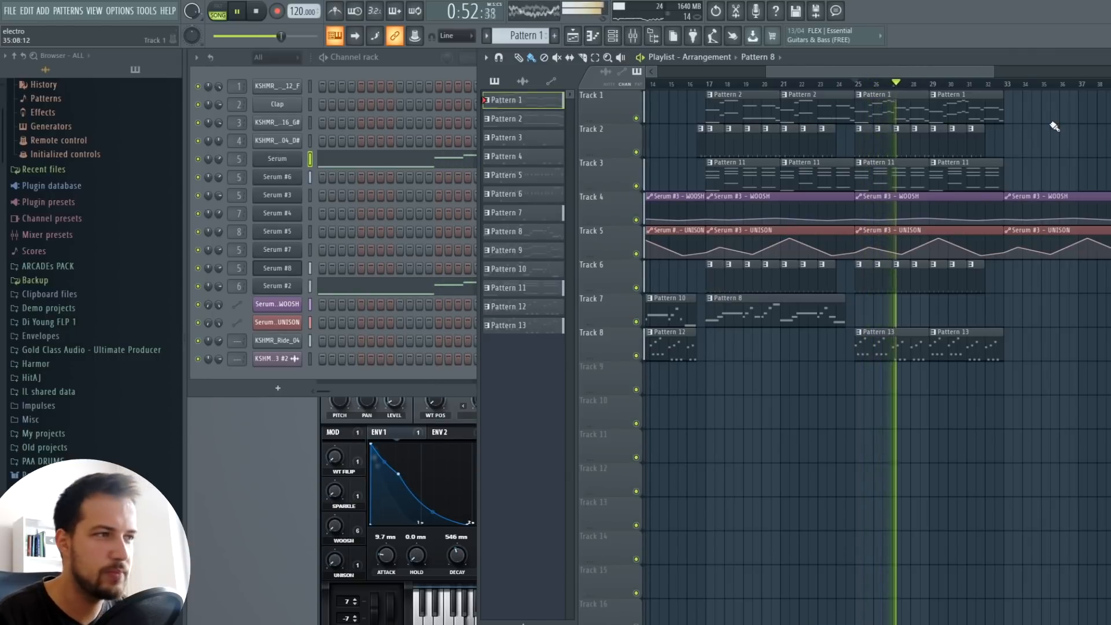
pyautogui.press('space')
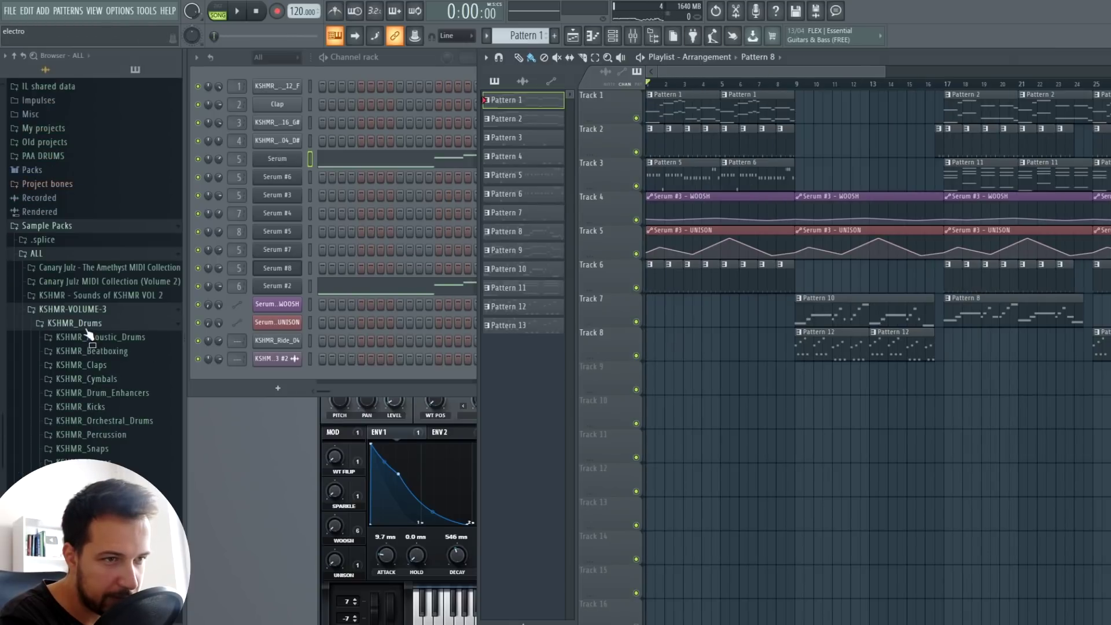
# Place a KSHMR impact-with-sweep sample on Track 9 at bar 9 and stretch it earlier
pyautogui.click(87, 331)
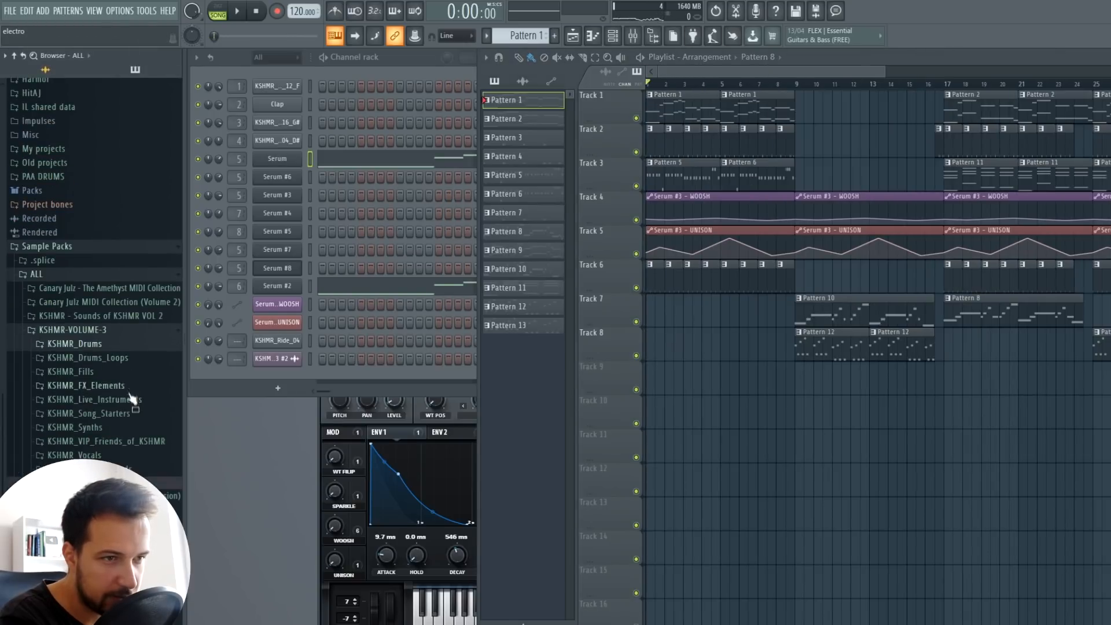
pyautogui.click(113, 386)
pyautogui.click(114, 380)
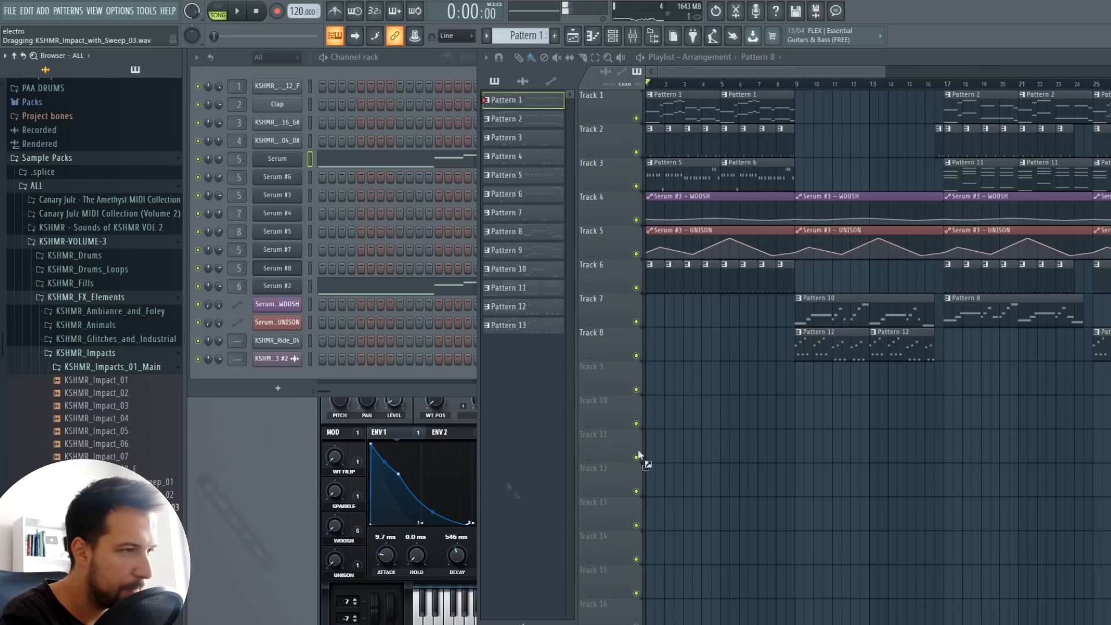
pyautogui.moveTo(775, 392); pyautogui.dragTo(791, 382)
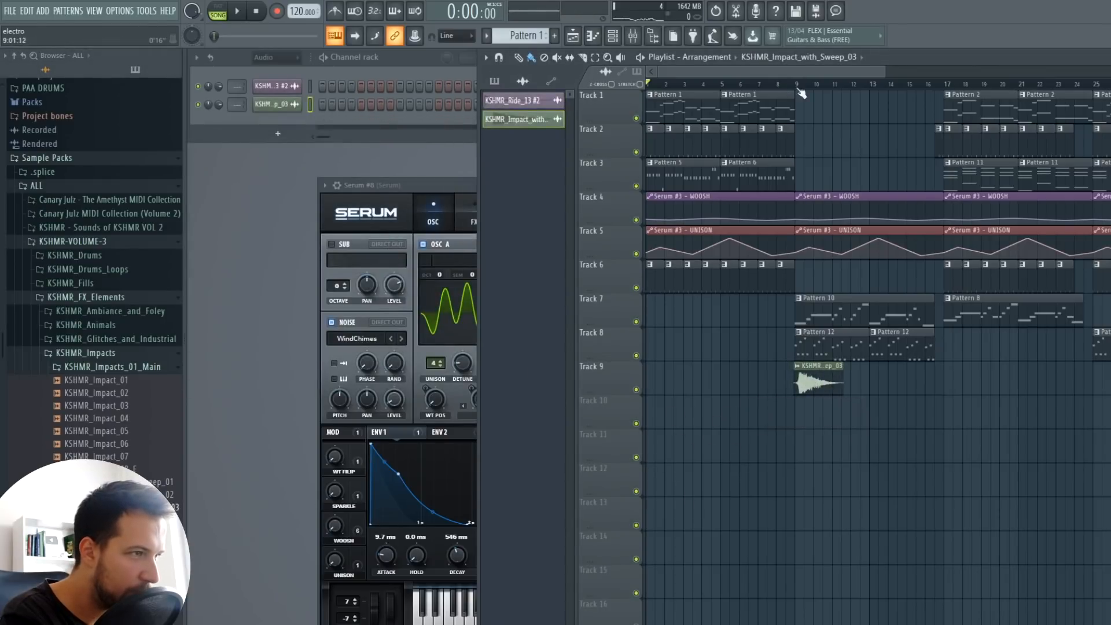
pyautogui.scroll(3, 800, 92)
pyautogui.moveTo(800, 365); pyautogui.dragTo(763, 366)
pyautogui.doubleClick(818, 379)
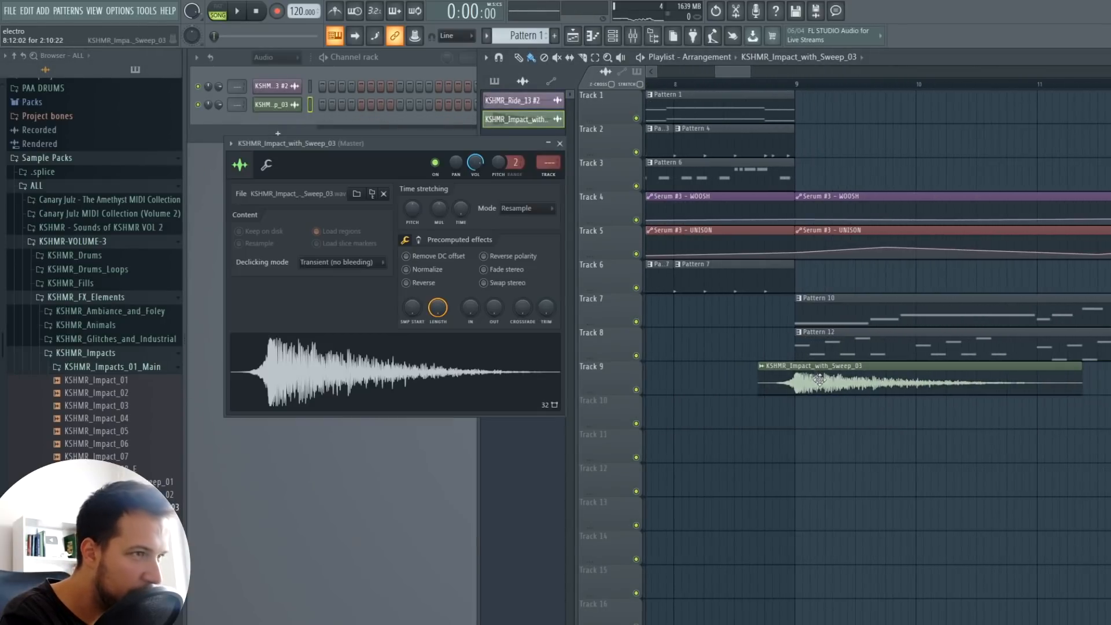
pyautogui.click(749, 84)
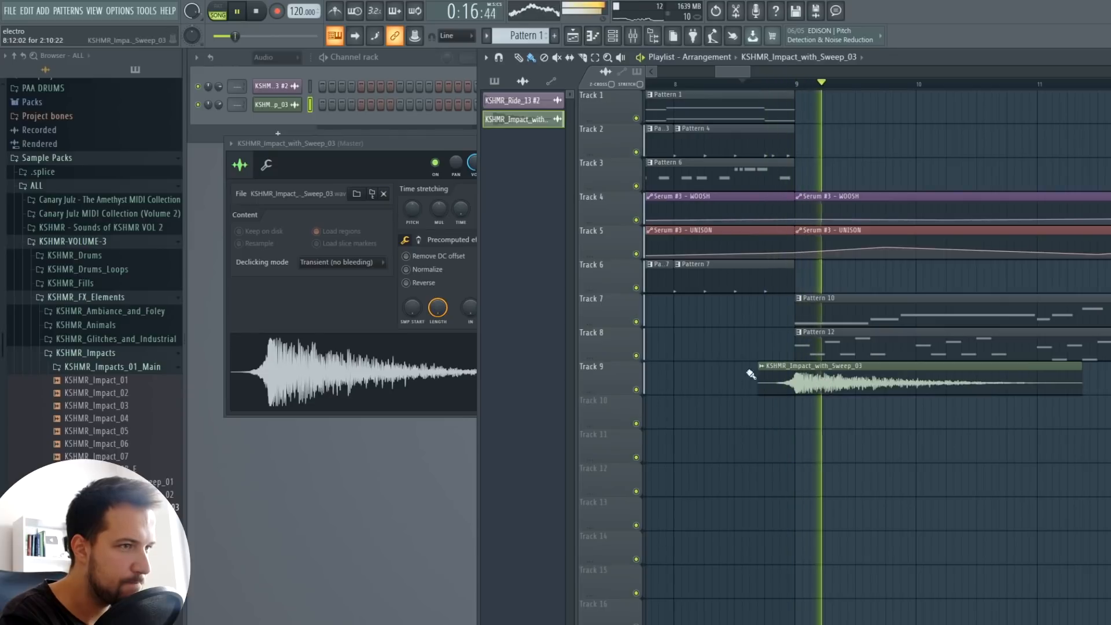
pyautogui.click(452, 144)
pyautogui.press('Escape')
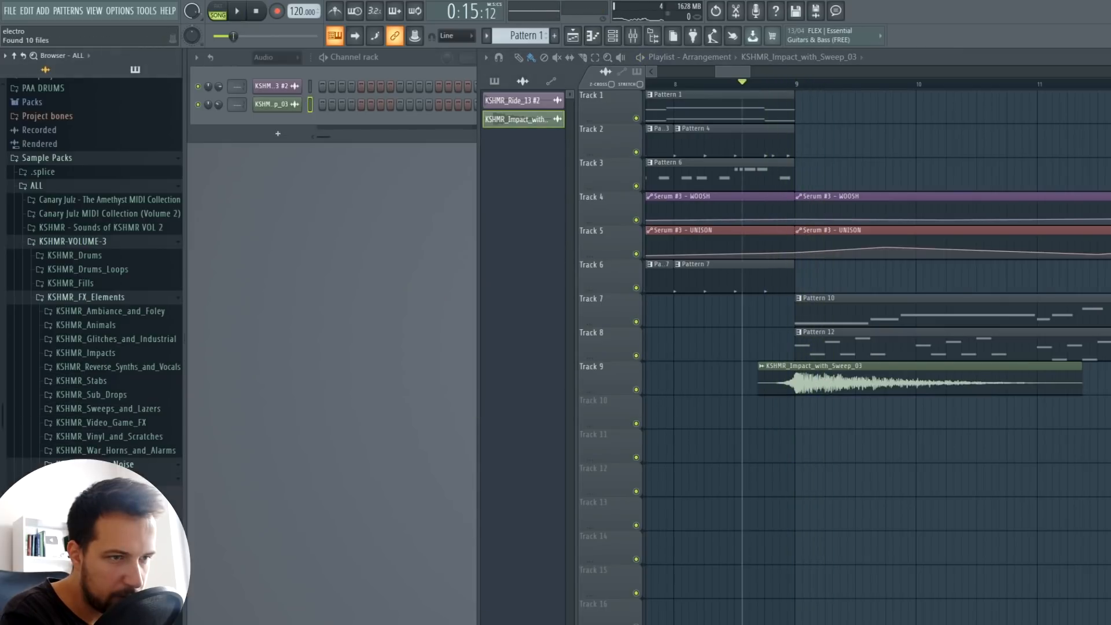
# Add the KSHMR_Exhaust_03 sweep on Track 10 and a reversed unique copy on Track 11
pyautogui.moveTo(686, 486); pyautogui.dragTo(805, 416)
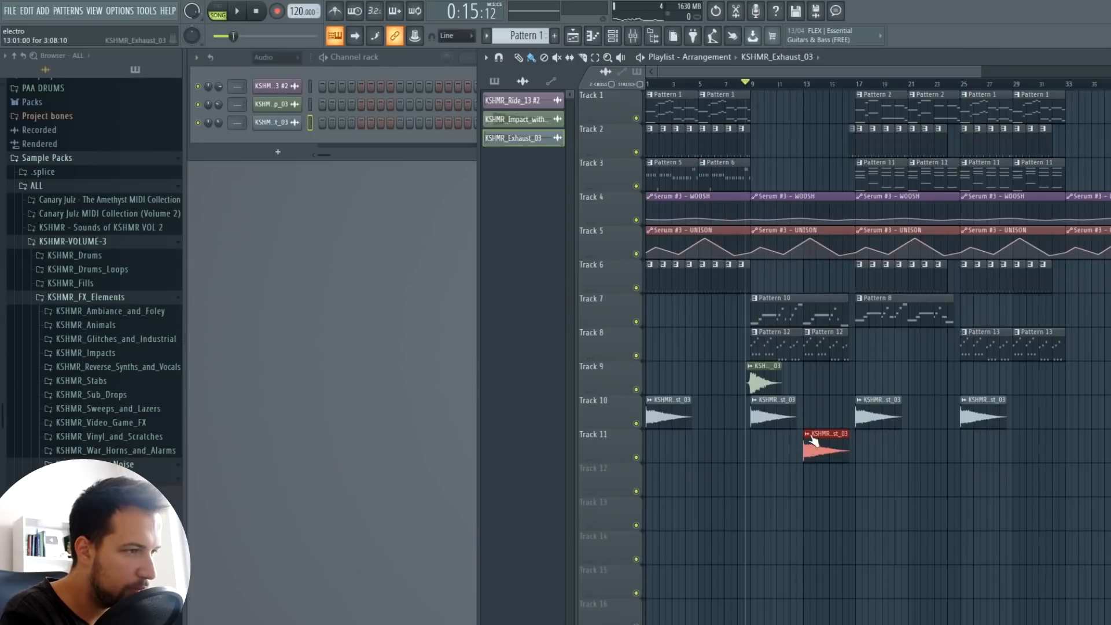
pyautogui.rightClick(815, 440)
pyautogui.click(847, 531)
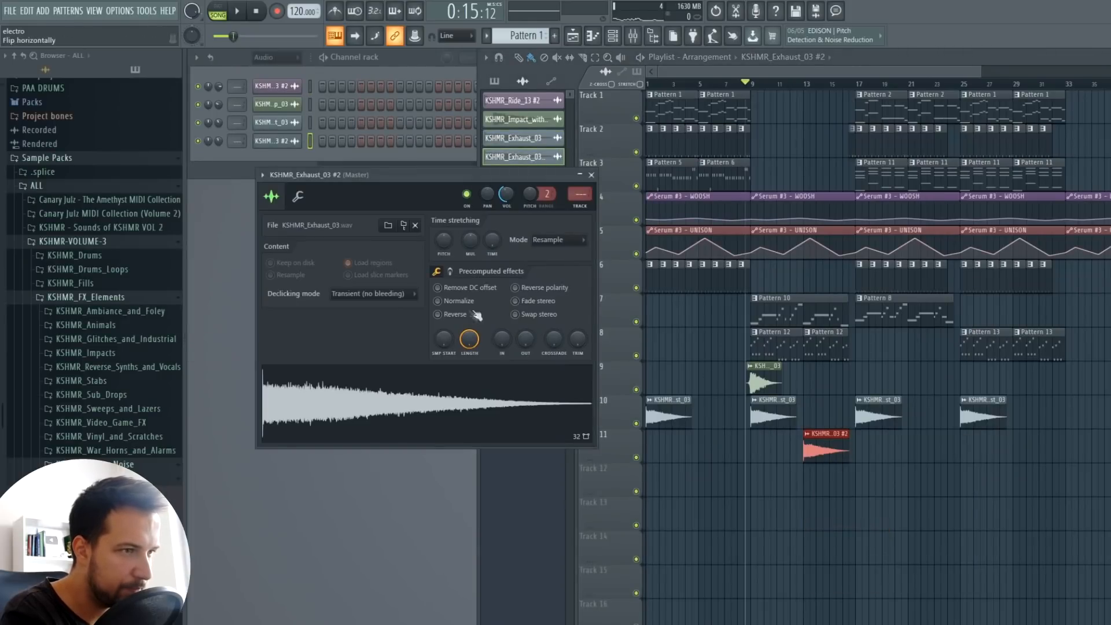
pyautogui.click(438, 314)
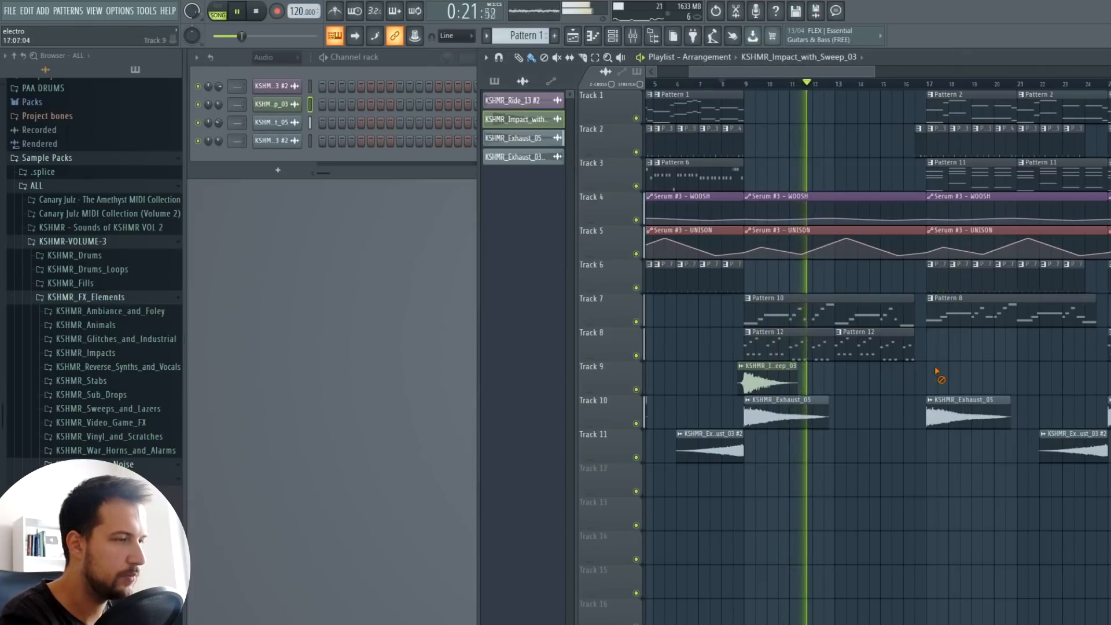
pyautogui.moveTo(925, 84); pyautogui.dragTo(745, 84)
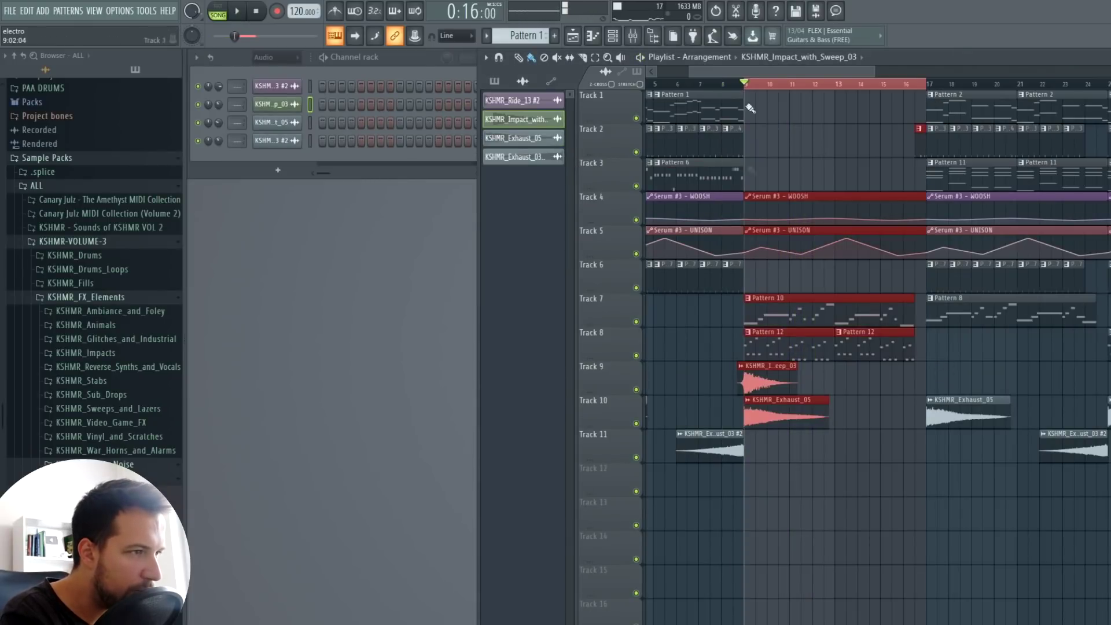
# Insert Fruity Parametric EQ 2 on the Serum #5 mixer track
pyautogui.doubleClick(783, 316)
pyautogui.press('F7')
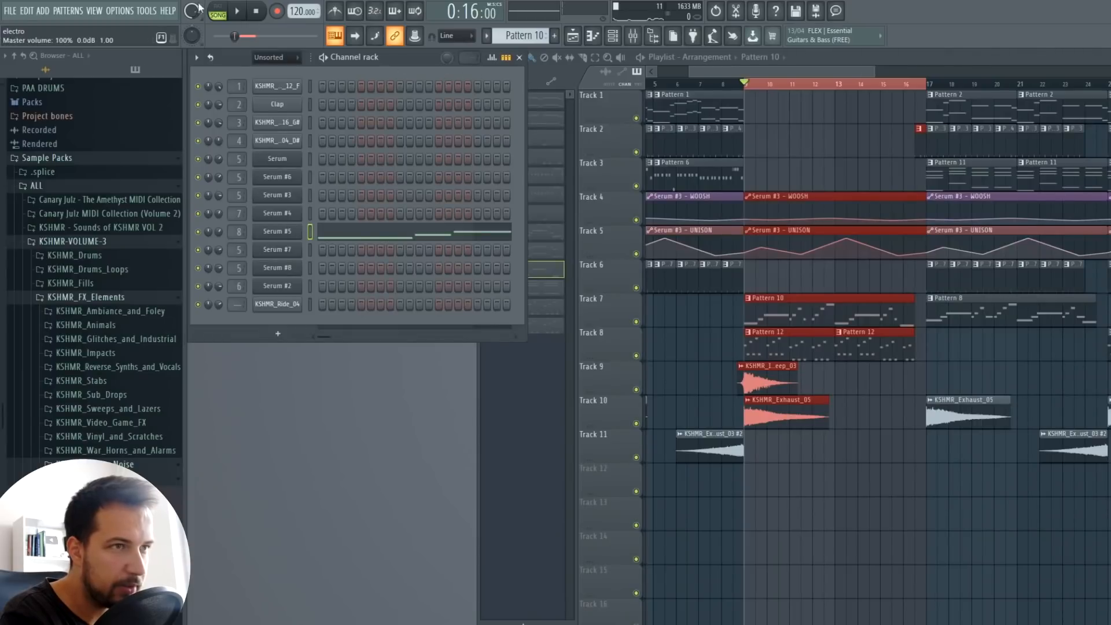
pyautogui.click(278, 232)
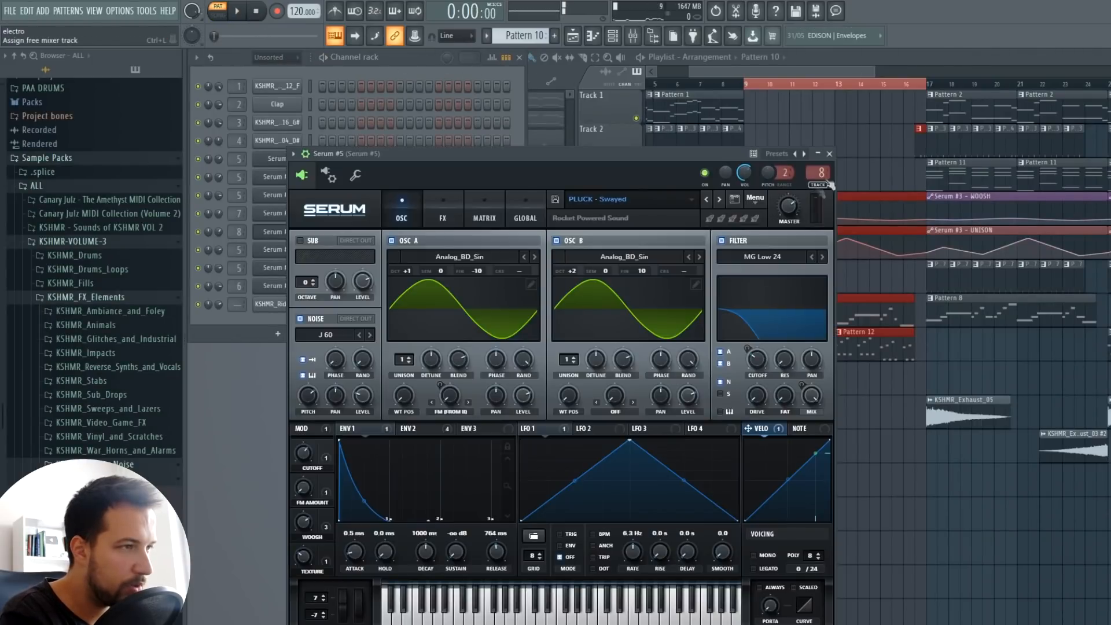
pyautogui.click(832, 154)
pyautogui.press('F9')
pyautogui.click(1043, 293)
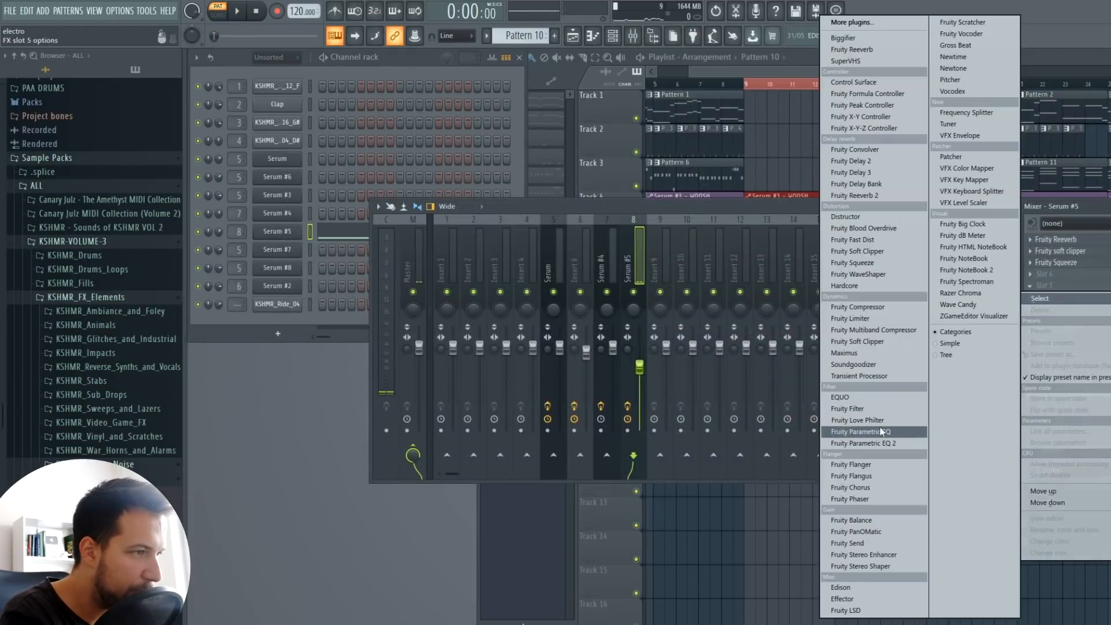
pyautogui.click(882, 432)
# Set band 7 to a low low-pass cutoff and automate its frequency to rise fully open over bars 9–17
pyautogui.rightClick(547, 310)
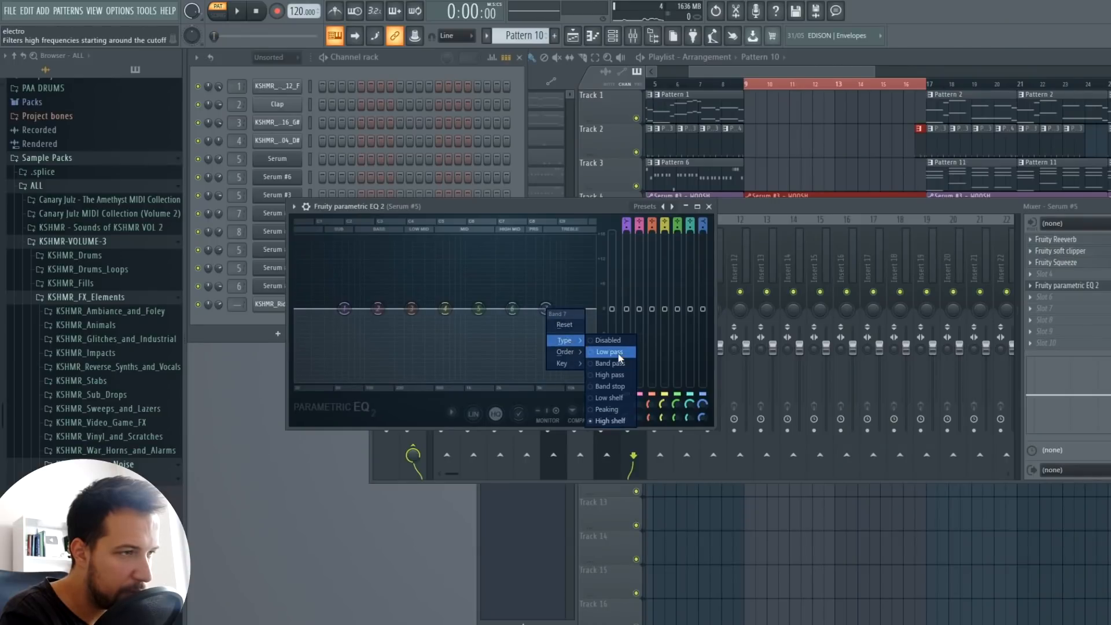
pyautogui.click(611, 352)
pyautogui.moveTo(545, 310); pyautogui.dragTo(382, 309)
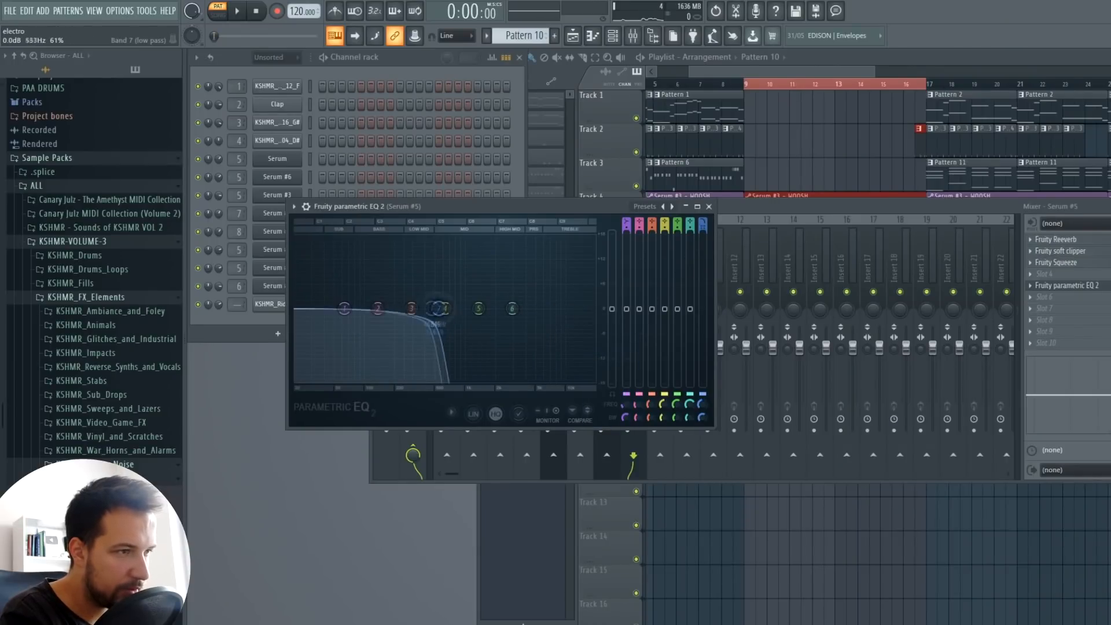
pyautogui.rightClick(704, 407)
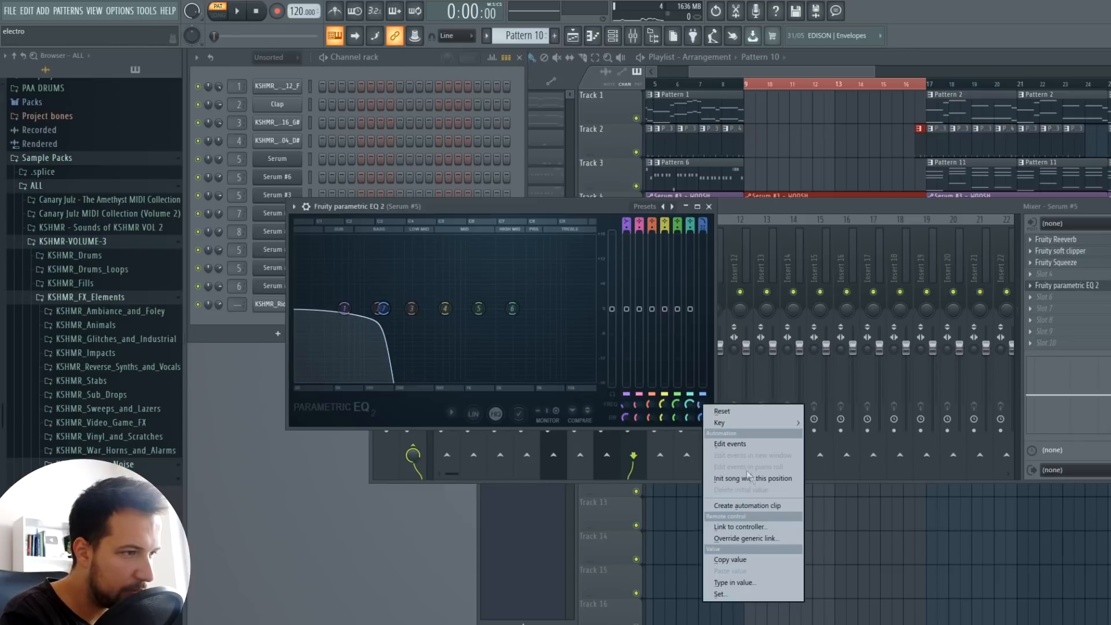
pyautogui.click(747, 506)
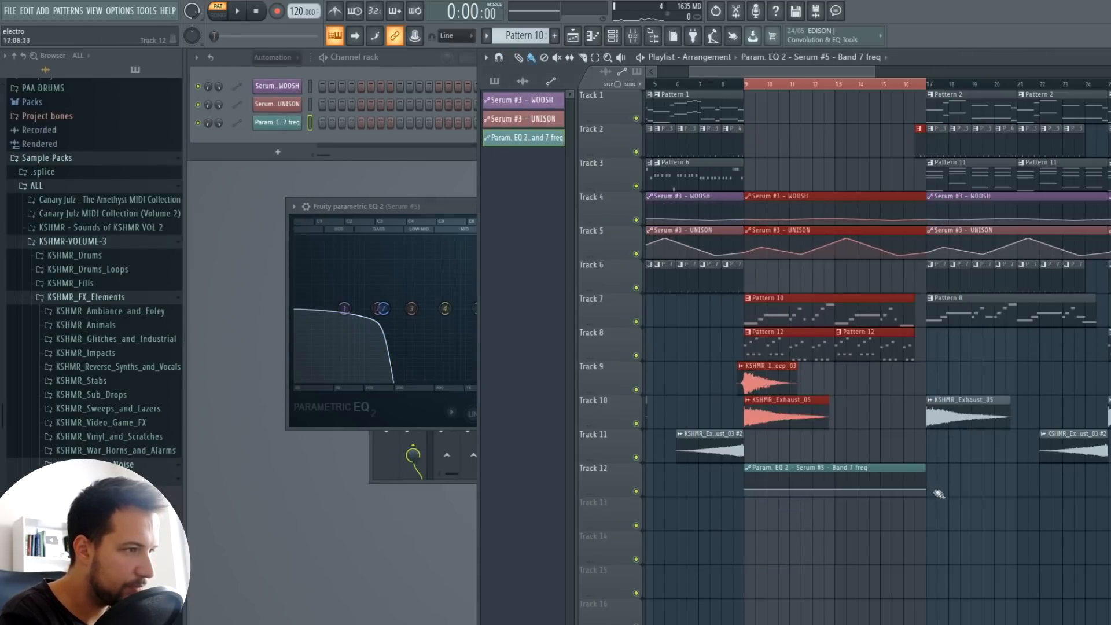
pyautogui.moveTo(929, 491); pyautogui.dragTo(930, 469)
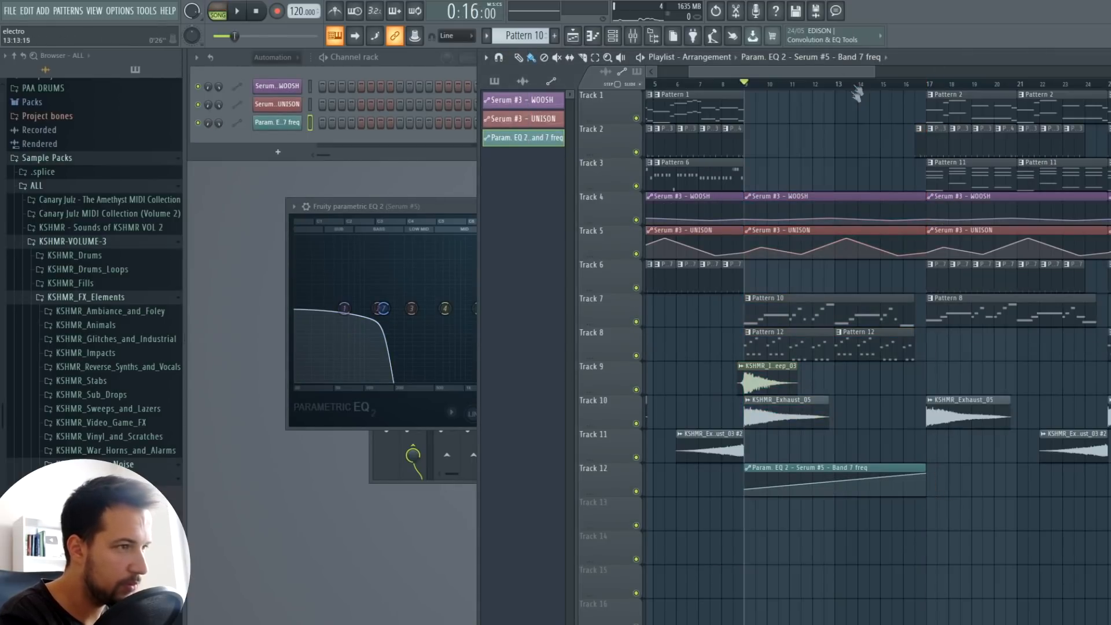
pyautogui.press('space')
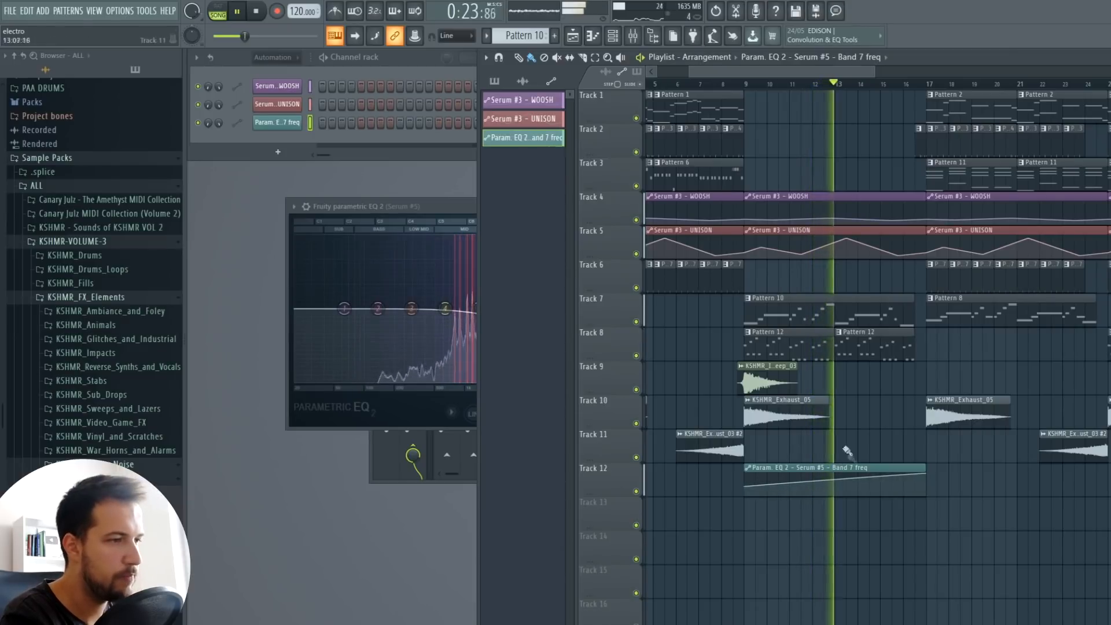
pyautogui.scroll(-1, 855, 80)
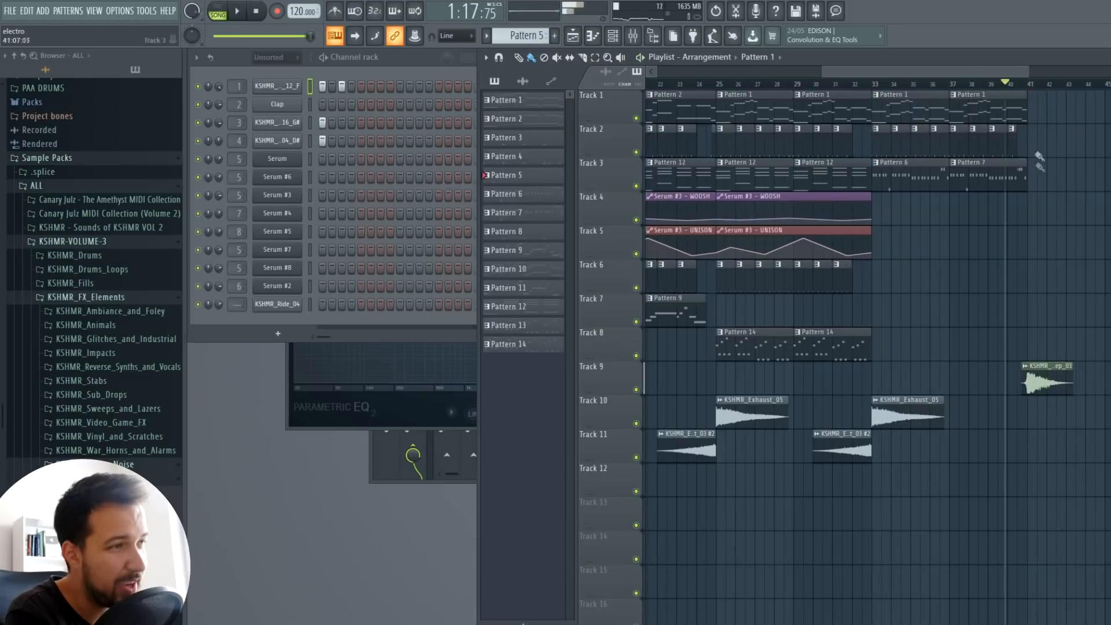
# Rearrange the opening drum clips into a build-up and audition the intro
pyautogui.moveTo(867, 74); pyautogui.dragTo(655, 100)
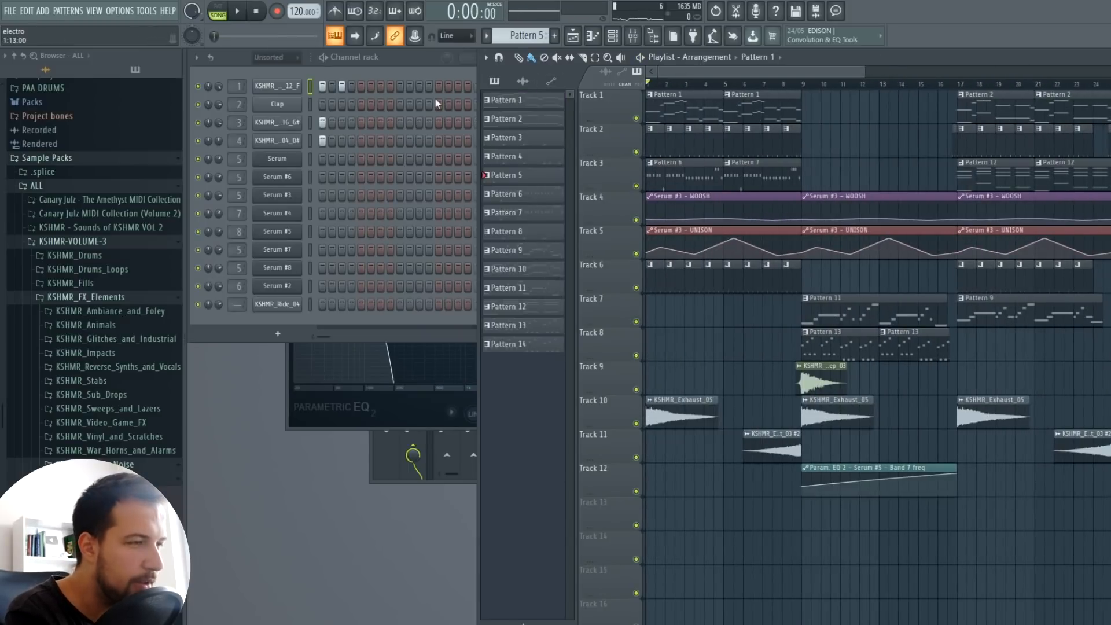
pyautogui.press('space')
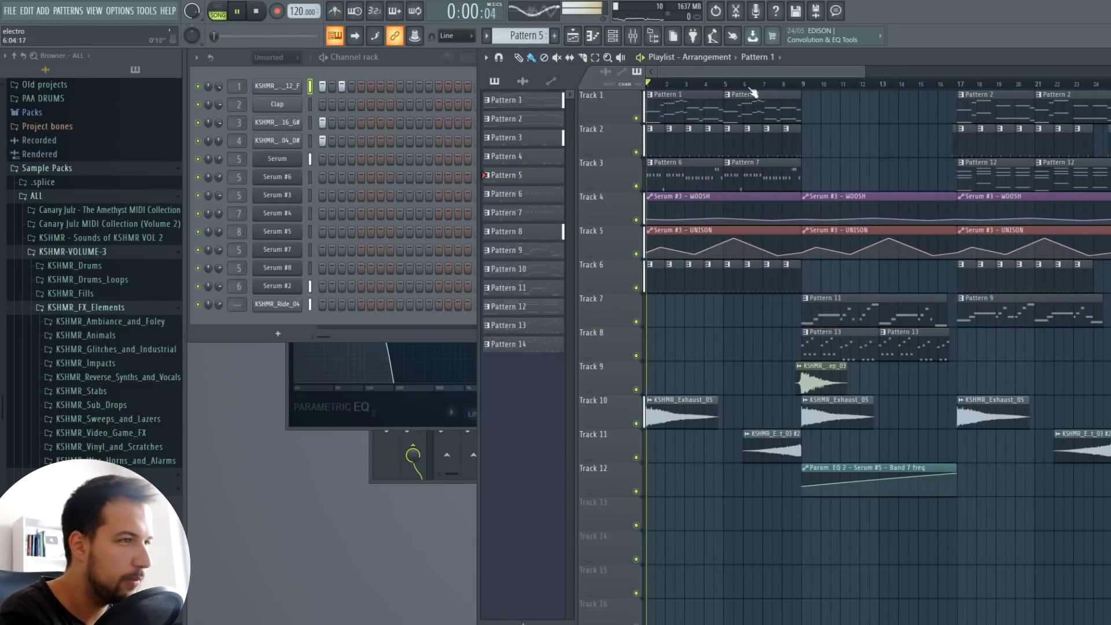
pyautogui.press('space')
pyautogui.scroll(-2, 754, 90)
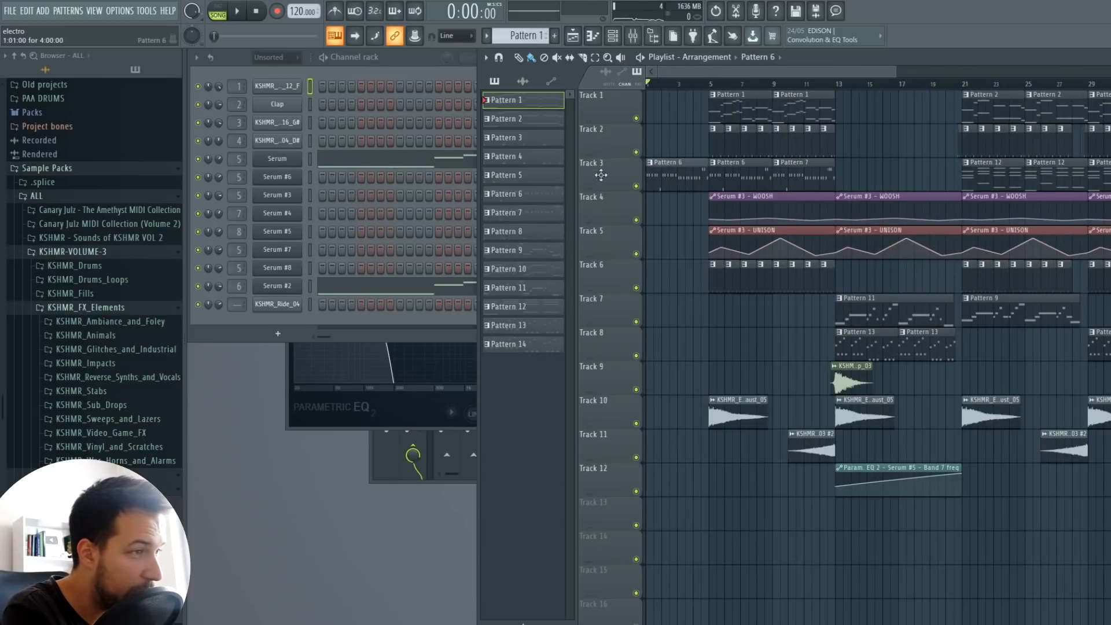
pyautogui.press('space')
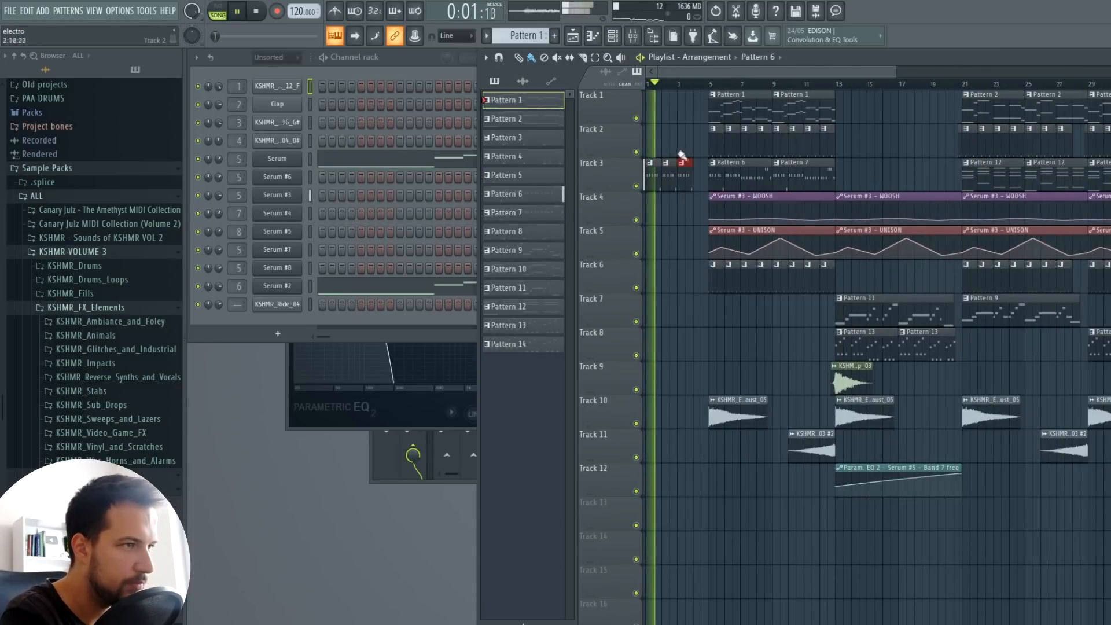
pyautogui.hotkey('ctrl', 'a')
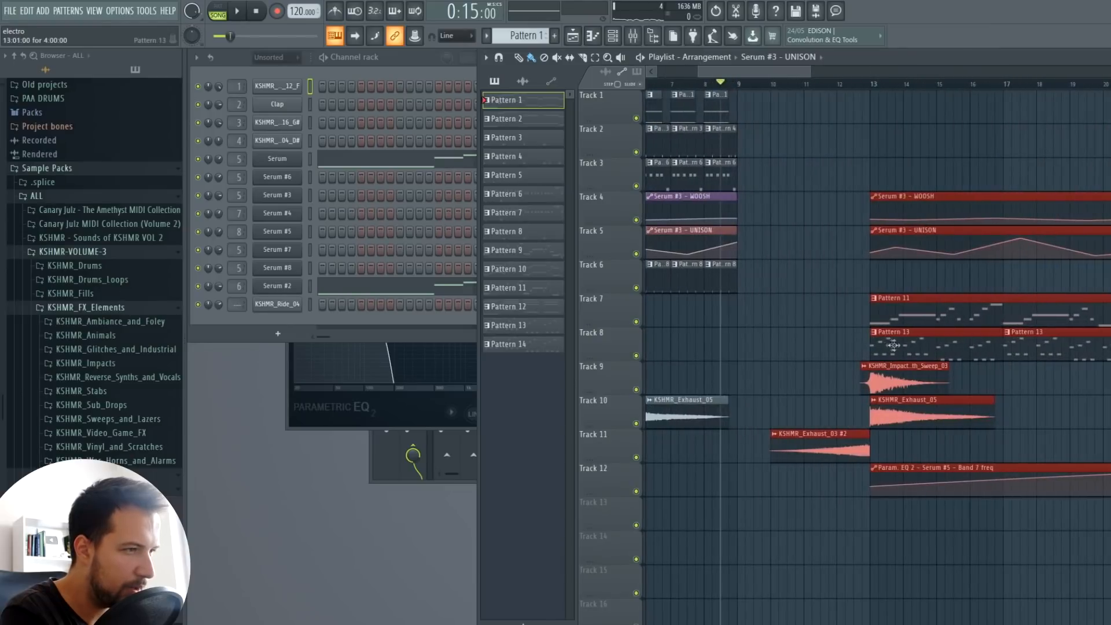
pyautogui.scroll(-2, 766, 344)
# Pick Pattern 13, return to the start and select every clip in the arrangement
pyautogui.click(766, 344)
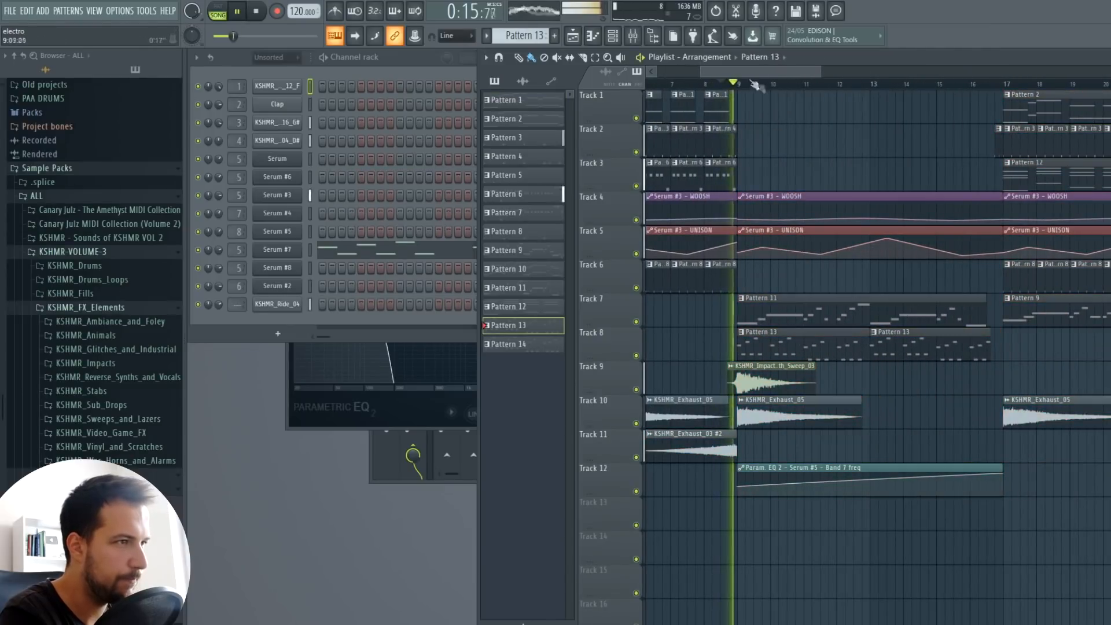
pyautogui.scroll(-3, 825, 348)
pyautogui.scroll(-2, 955, 373)
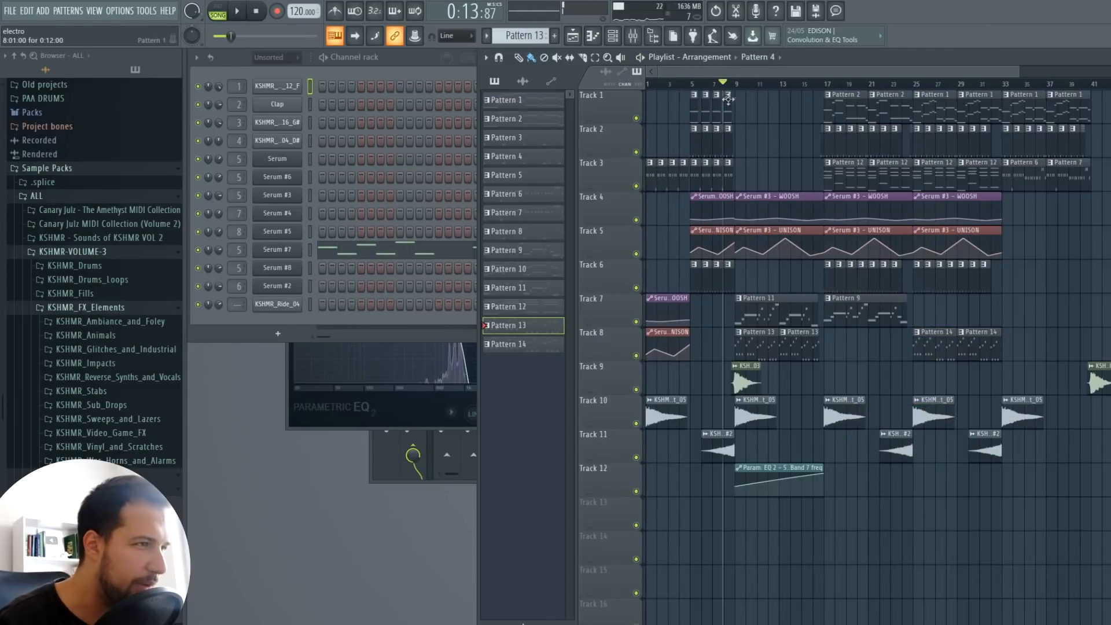
pyautogui.press('space')
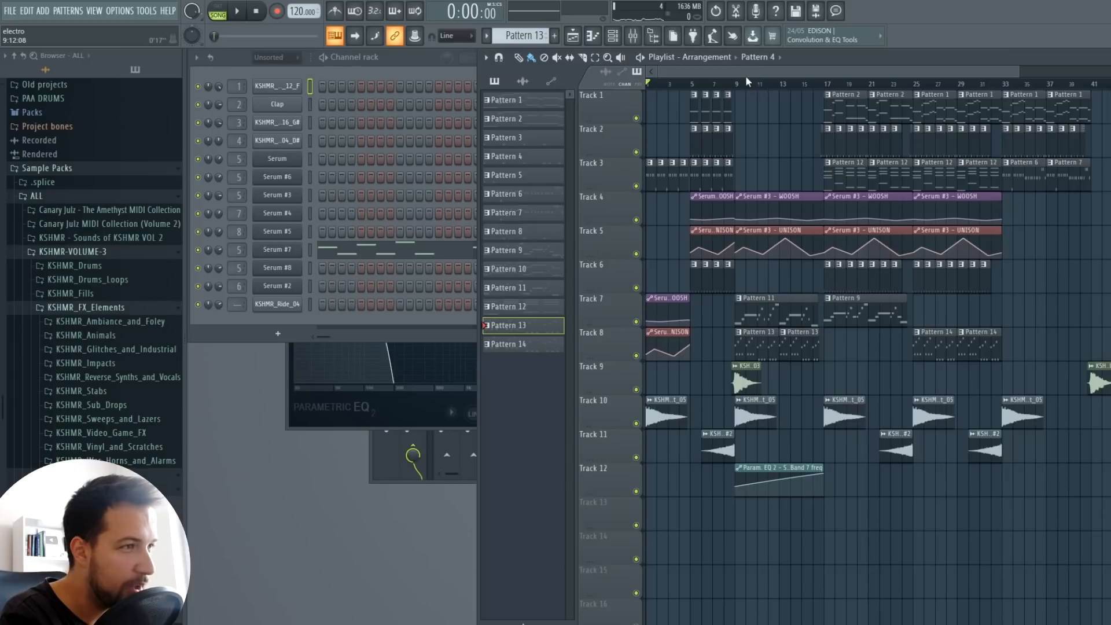
pyautogui.click(781, 86)
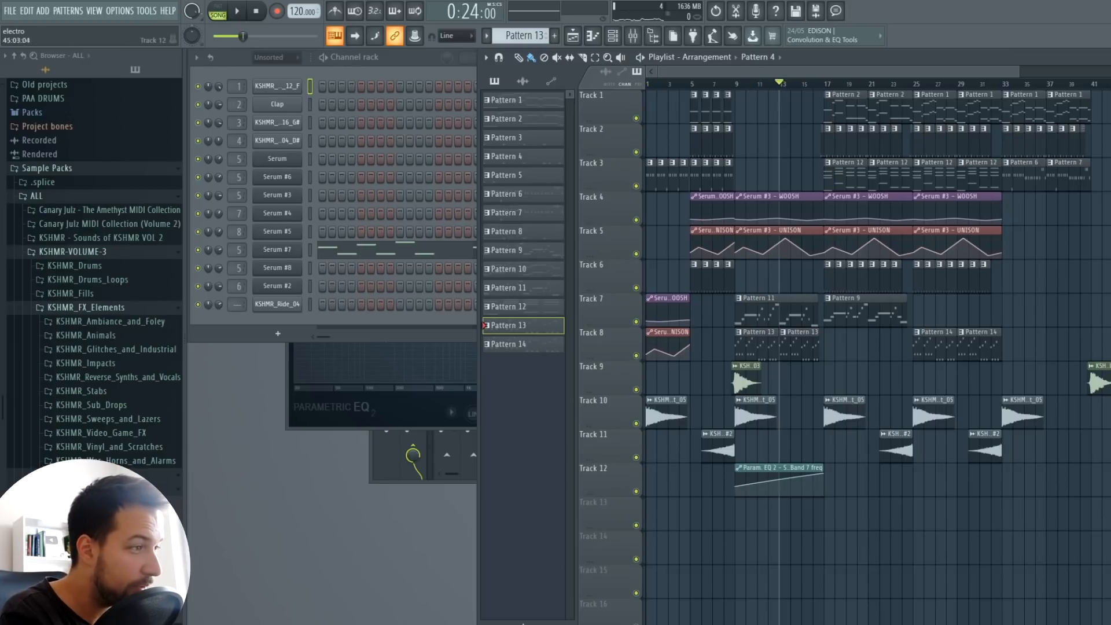
pyautogui.hotkey('ctrl', 'a')
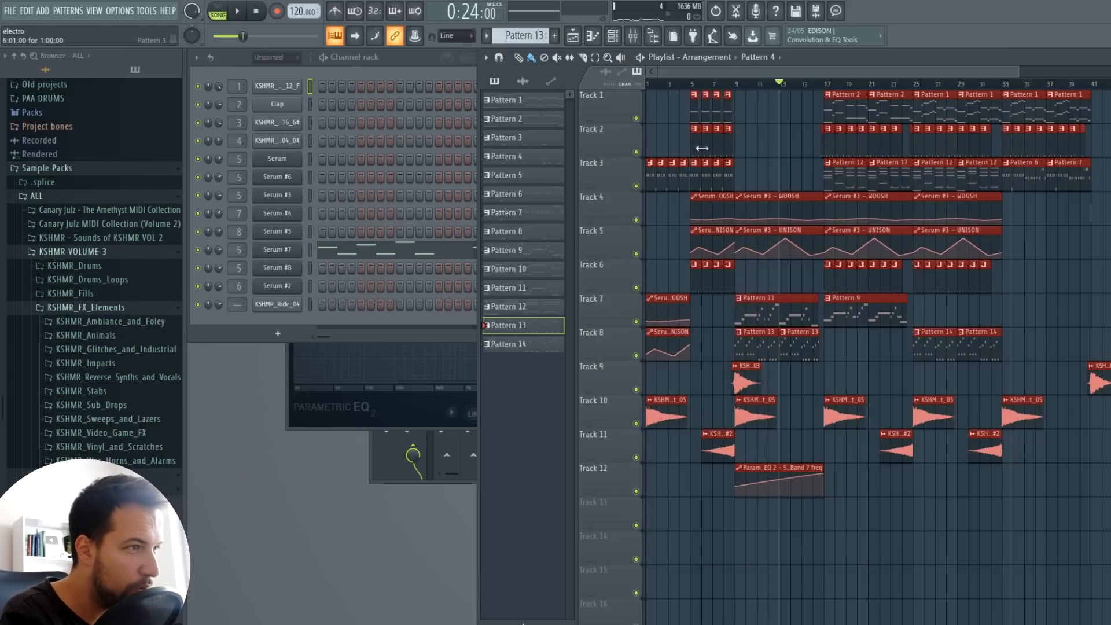
# Shift all clips eight bars later and colour every pattern blue
pyautogui.hotkey('shift', 'Right')
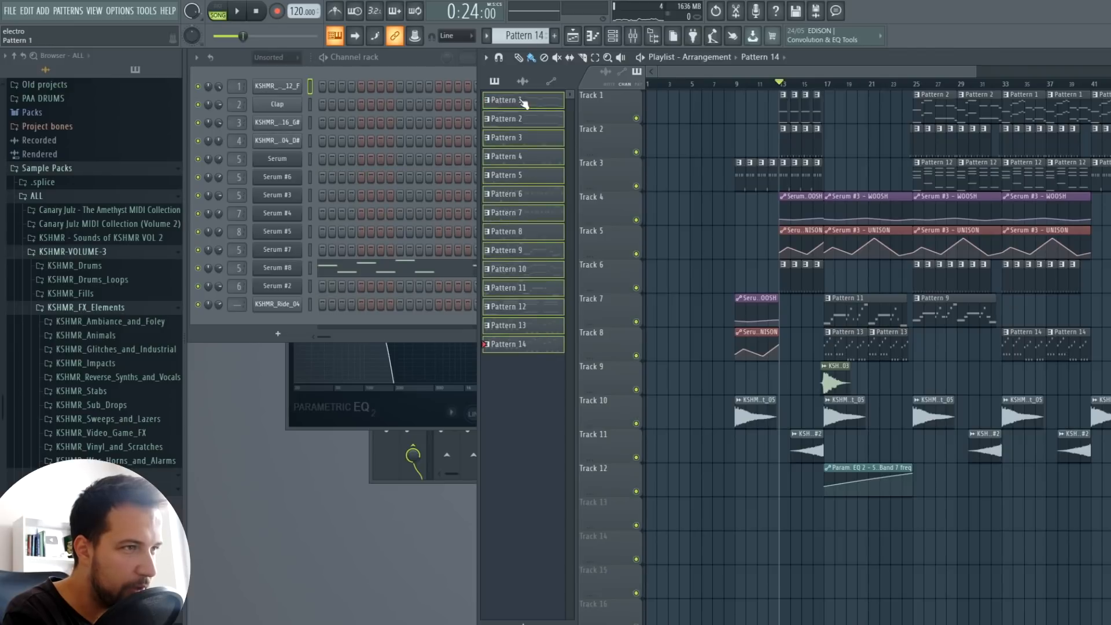
pyautogui.keyDown('shift'); pyautogui.click(506, 100); pyautogui.keyUp('shift')
pyautogui.click(573, 175)
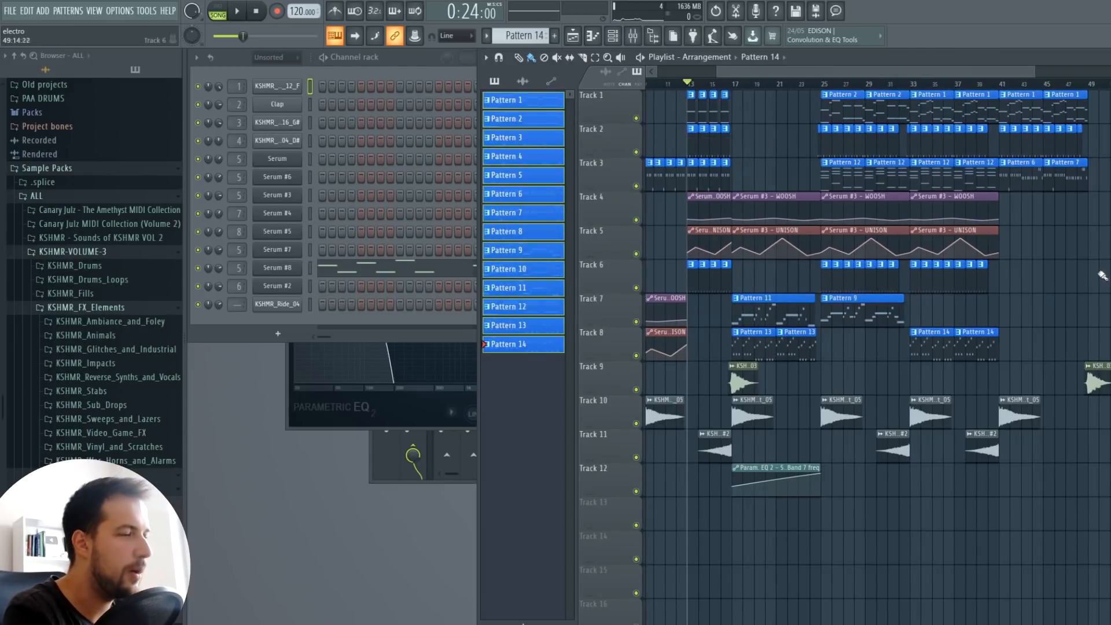